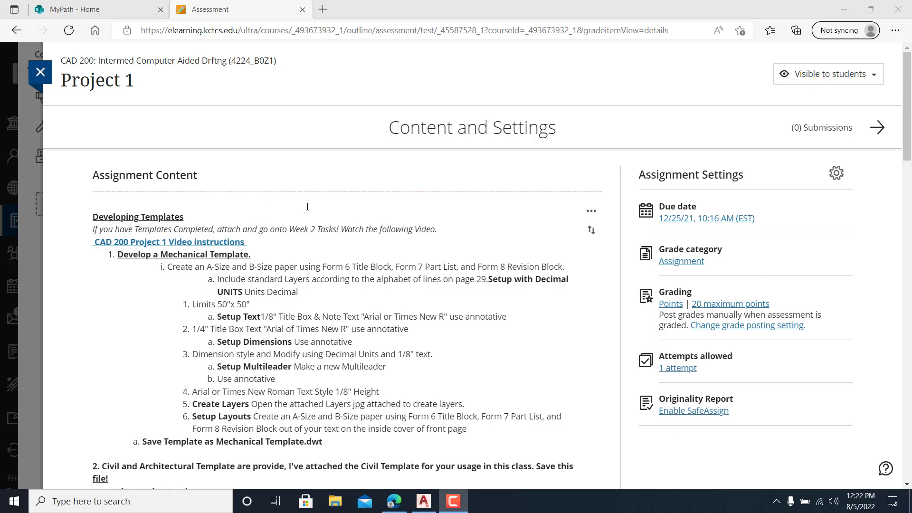
# Step: Review the Project 1 assignment instructions, rubric and attached template files
pyautogui.scroll(-1, 312, 209)
pyautogui.scroll(-4, 313, 209)
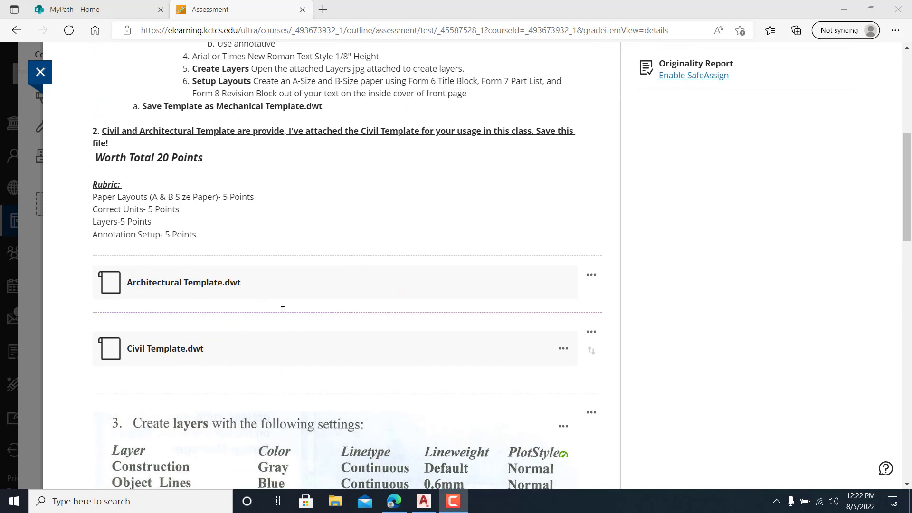
pyautogui.scroll(1, 237, 346)
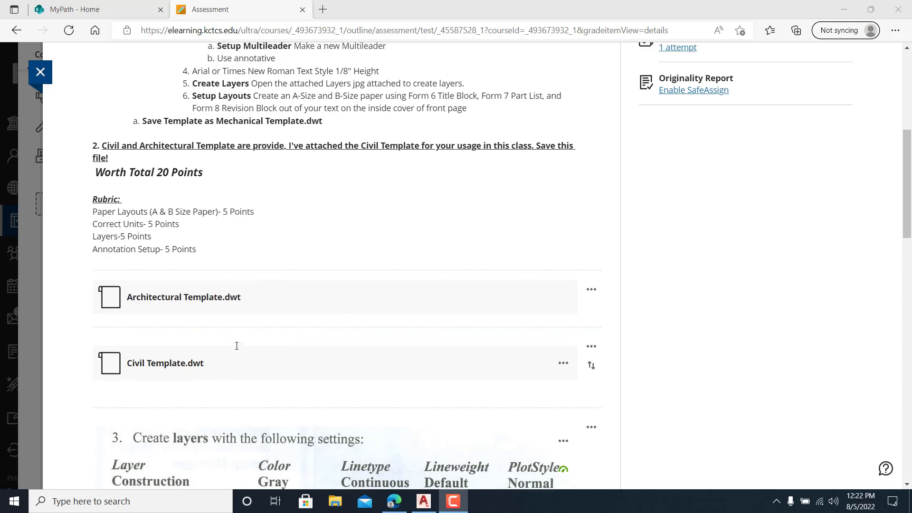
pyautogui.scroll(5, 237, 346)
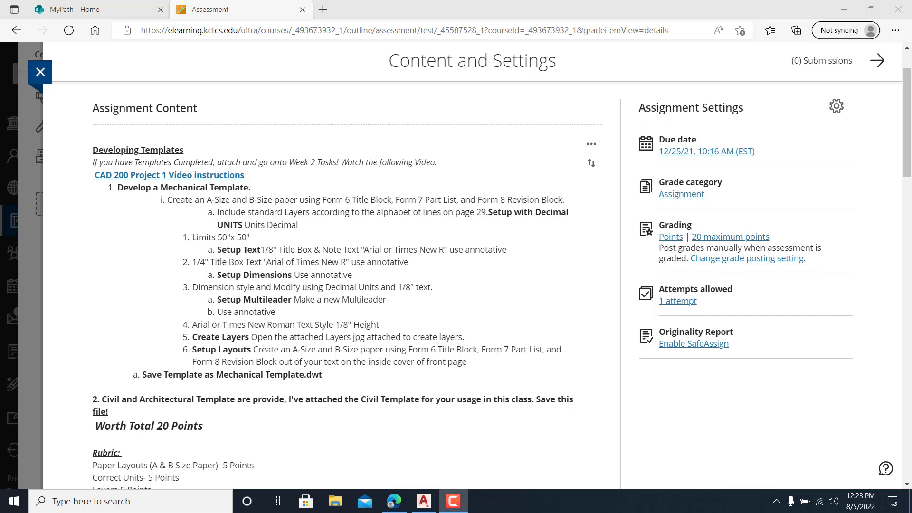
# Step: Switch to AutoCAD and check which setup options a new drawing offers, leaving without creating one
pyautogui.click(423, 501)
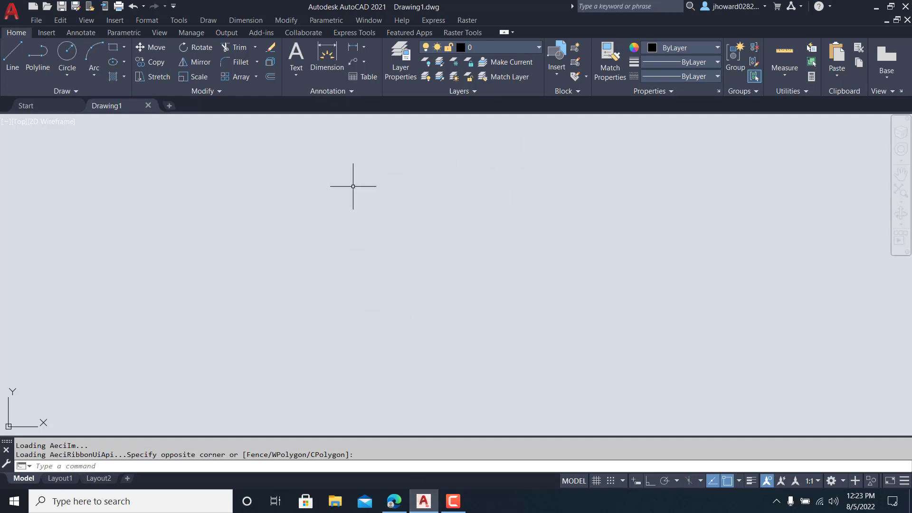
pyautogui.click(36, 20)
pyautogui.click(45, 32)
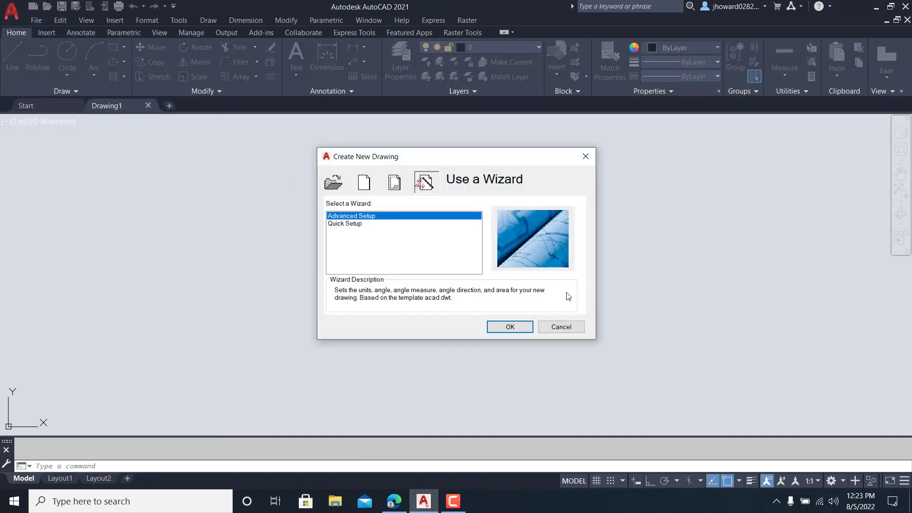
pyautogui.click(562, 327)
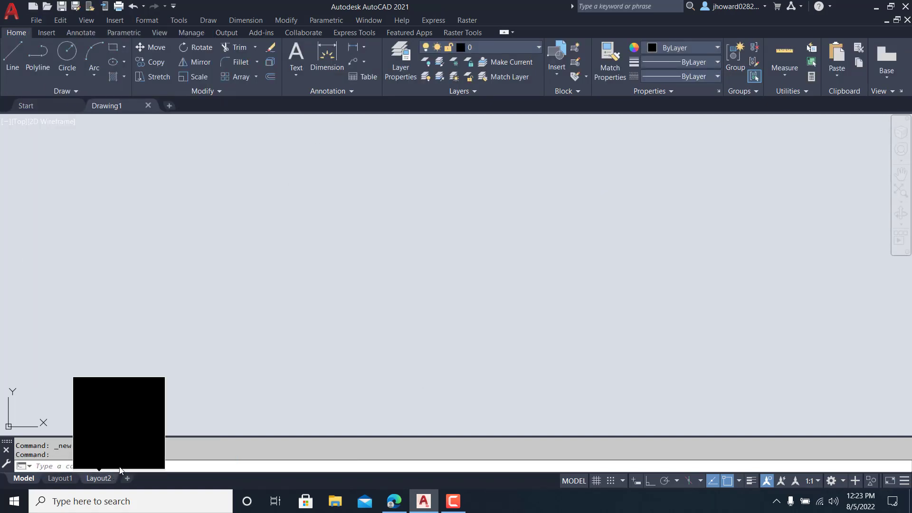
# Step: Set the STARTUP system variable to 1
pyautogui.click(190, 465)
pyautogui.write('st')
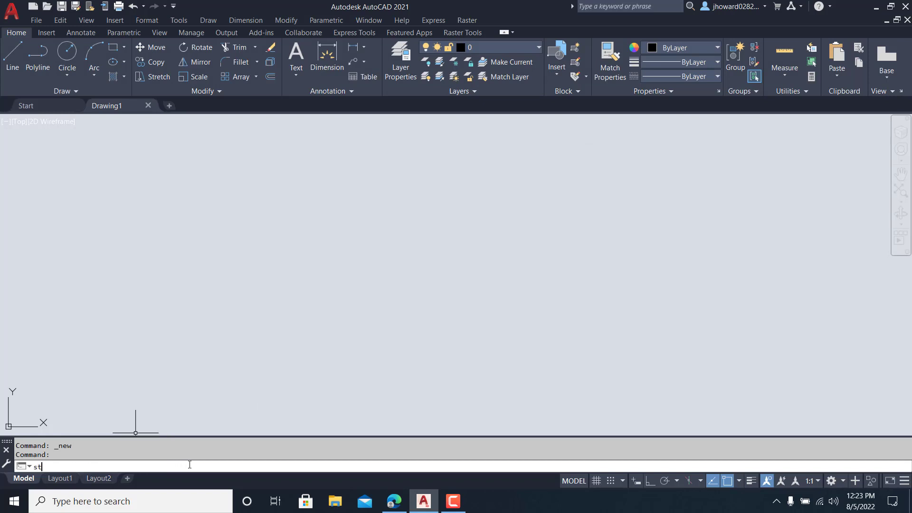
pyautogui.write('artup')
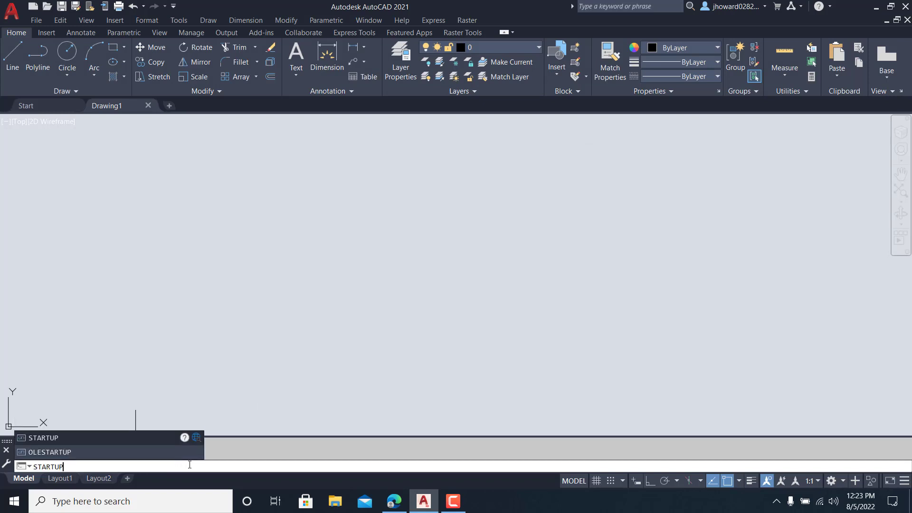
pyautogui.press('Return')
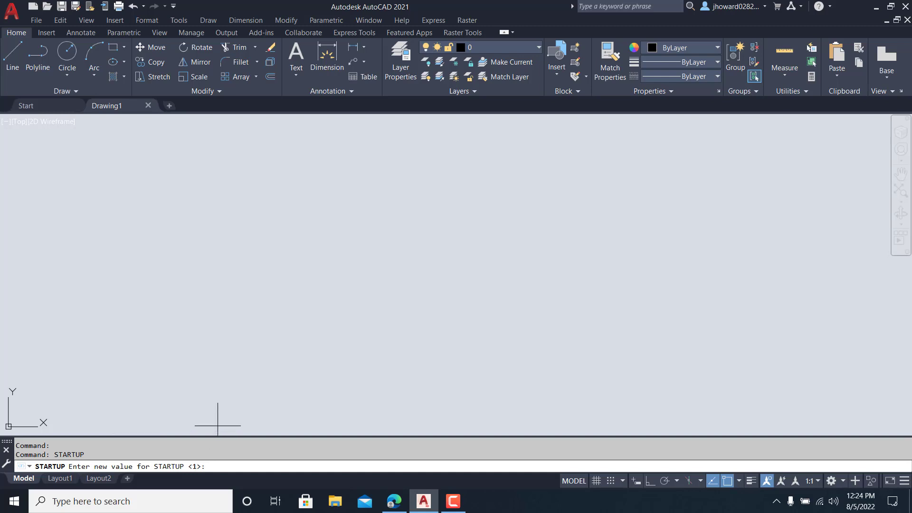
pyautogui.write('1')
pyautogui.press('Return')
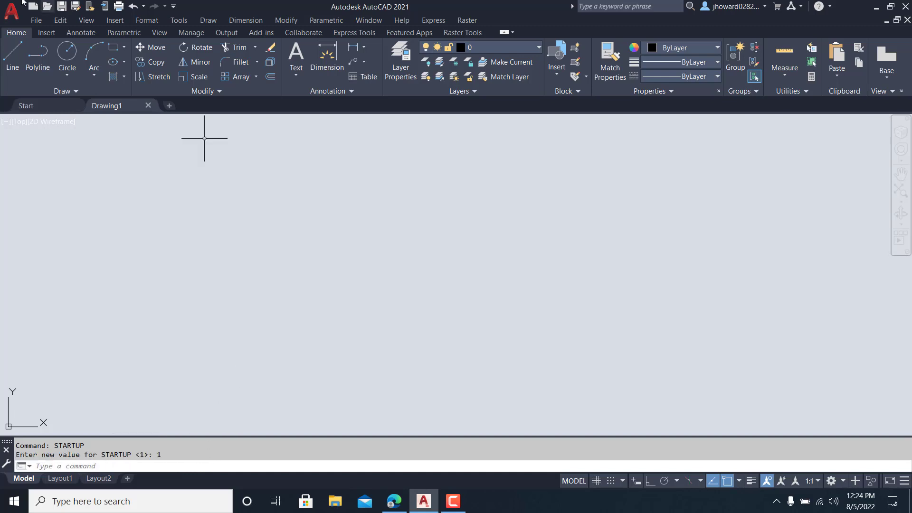
# Step: Start a new drawing with the Advanced Setup wizard, using decimal units, decimal degrees, east as angle base and counter-clockwise direction
pyautogui.click(36, 21)
pyautogui.click(42, 34)
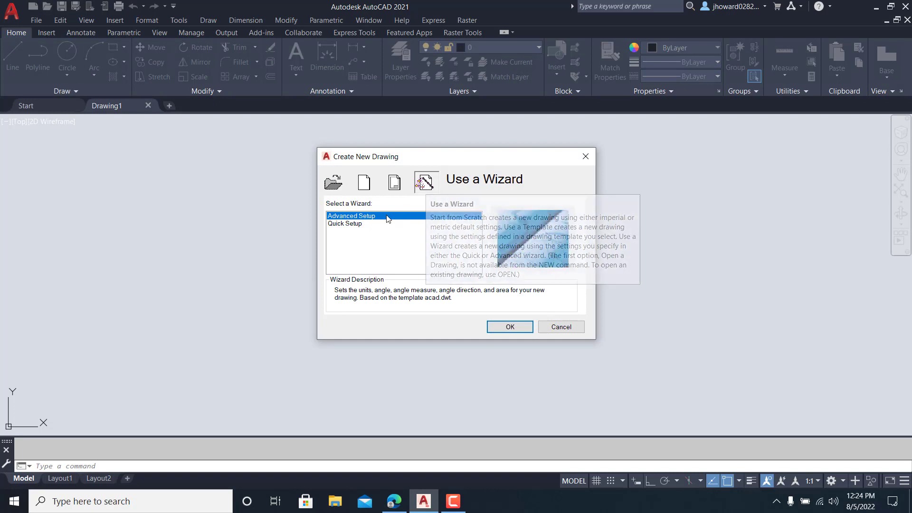
pyautogui.click(510, 327)
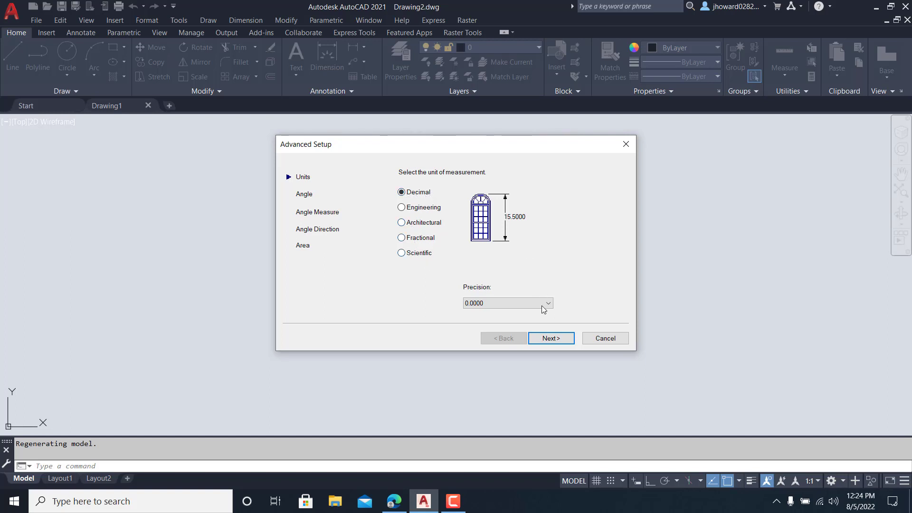
pyautogui.click(551, 338)
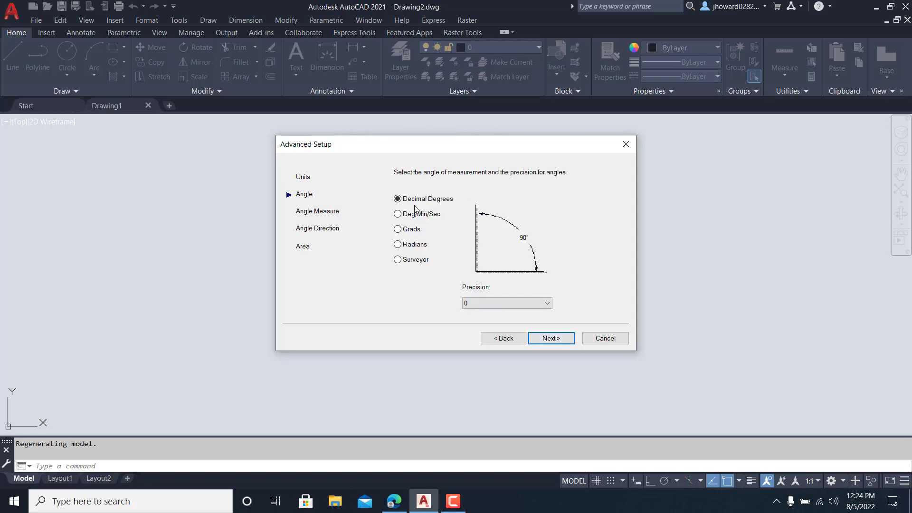
pyautogui.click(558, 340)
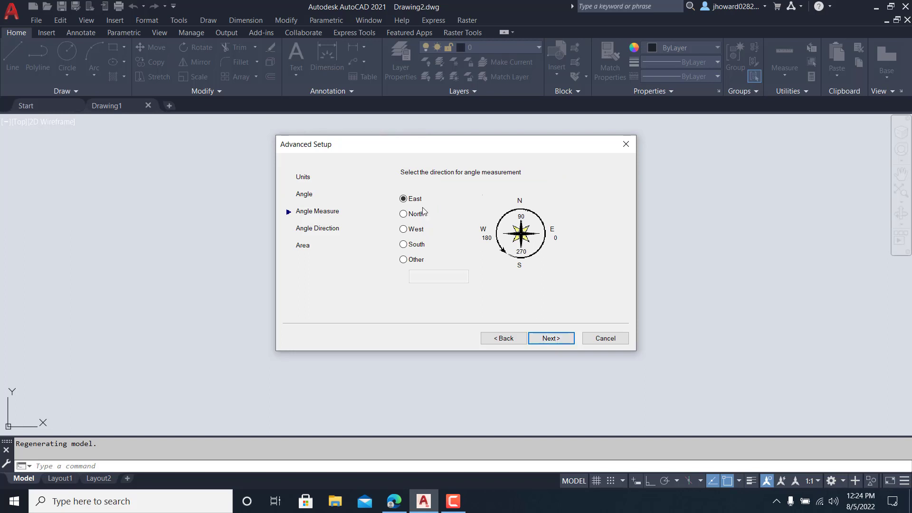
pyautogui.click(554, 336)
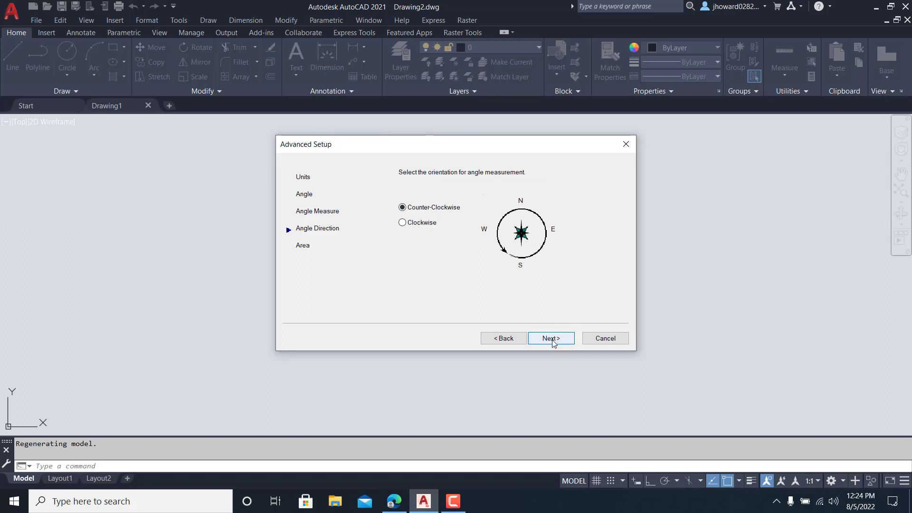
pyautogui.click(554, 343)
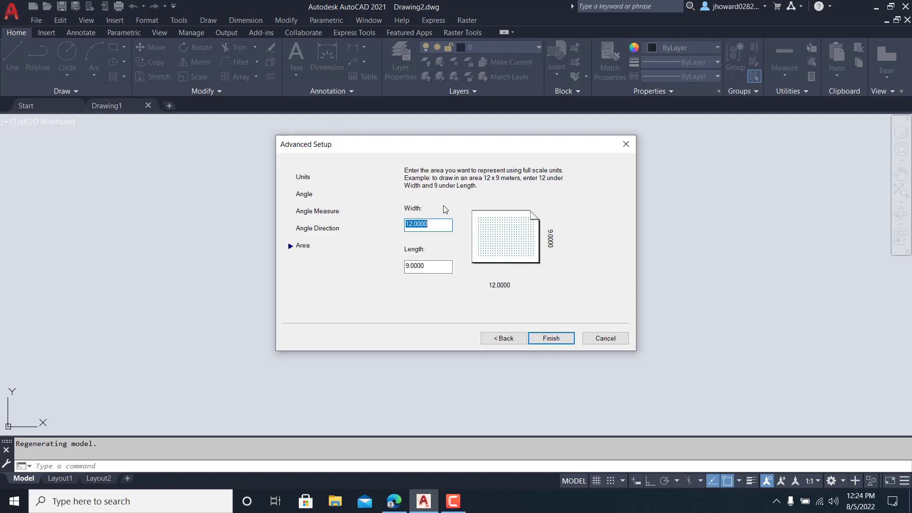
# Step: Set the drawing area to 50 wide by 50 long and finish the setup wizard
pyautogui.write('50')
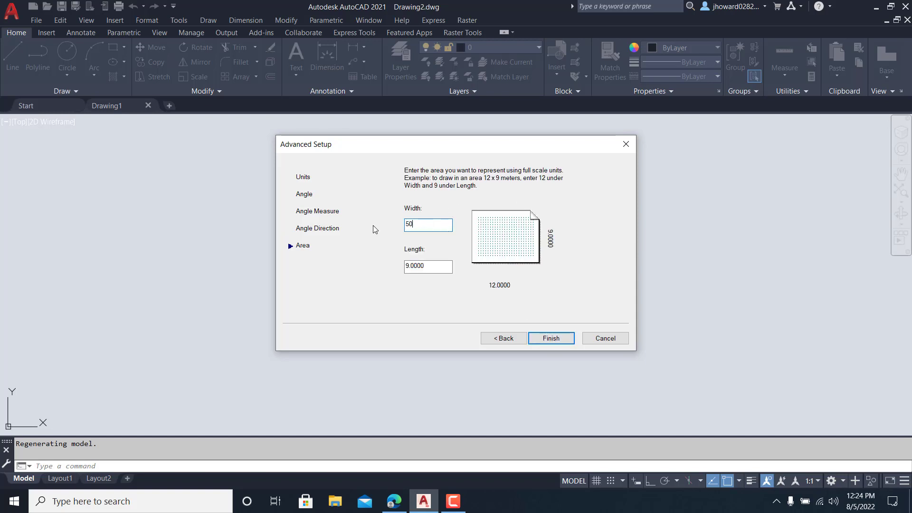
pyautogui.press('Tab')
pyautogui.write('50')
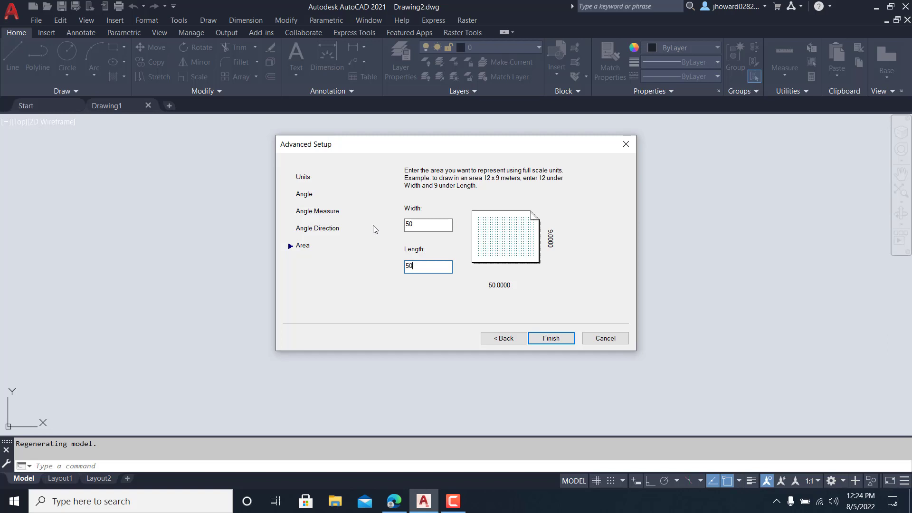
pyautogui.click(551, 338)
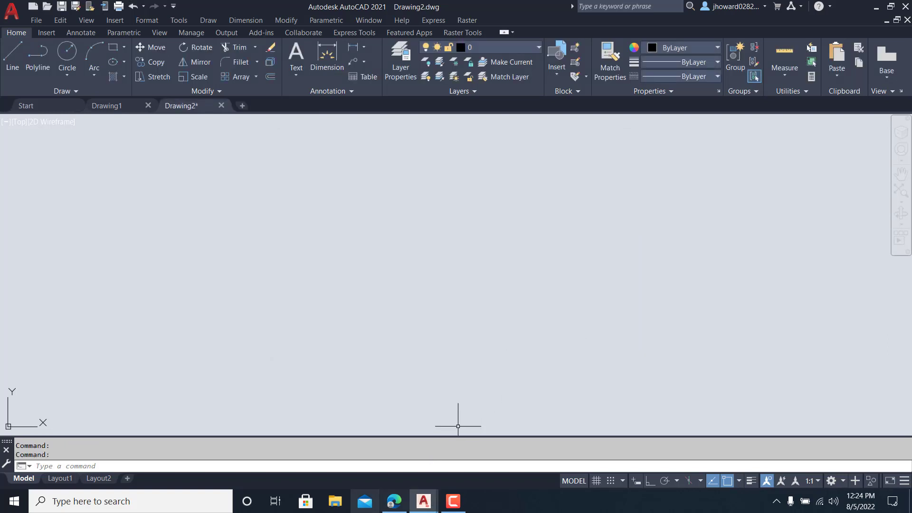
# Step: Switch to the browser with the assignment page and dock its window to the left half of the screen
pyautogui.click(395, 503)
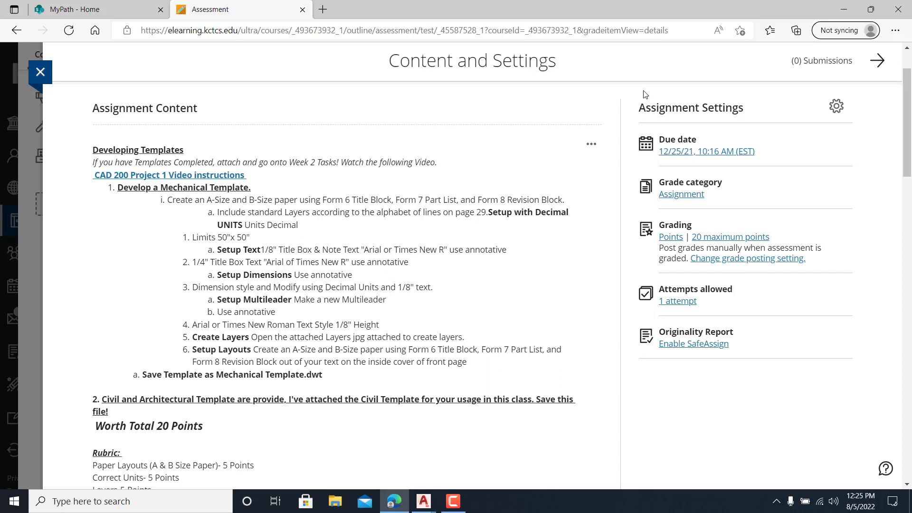
pyautogui.click(878, 11)
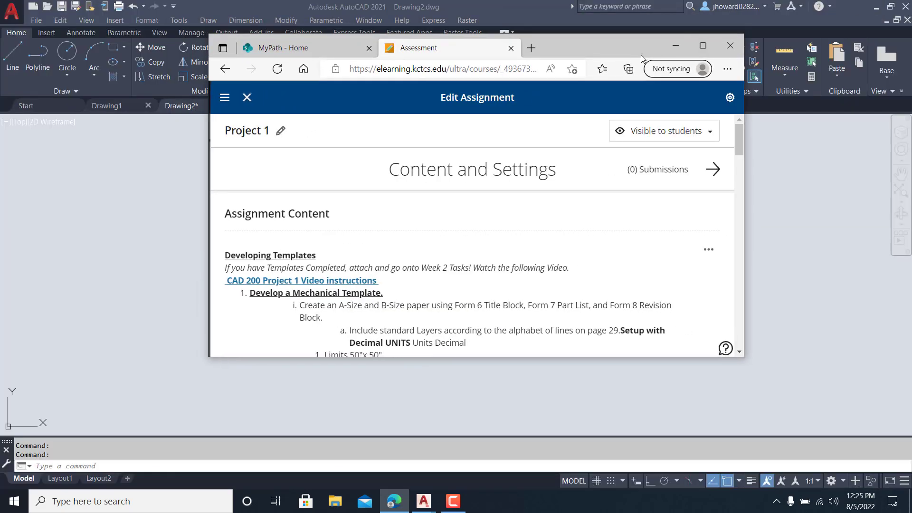
pyautogui.moveTo(596, 42); pyautogui.dragTo(867, 46)
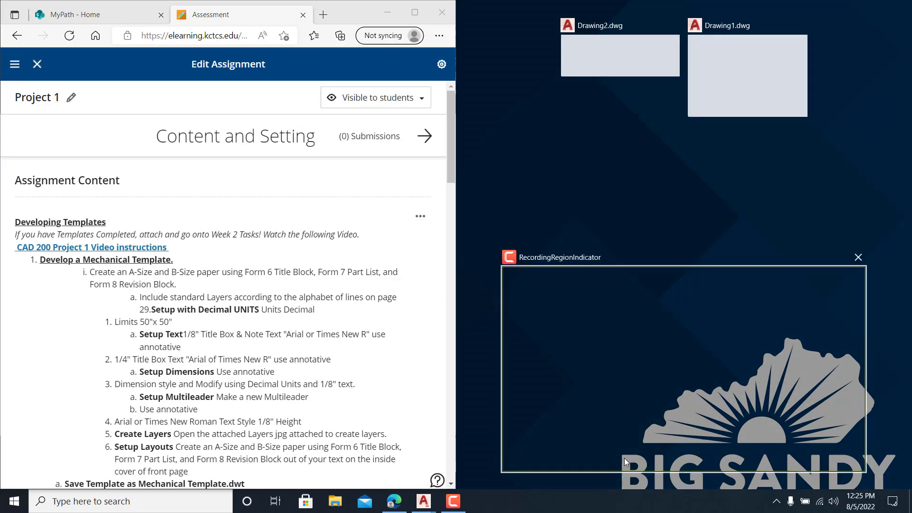
# Step: Switch to AutoCAD and fit its window to the full height of the screen's right half, beside the browser
pyautogui.click(423, 501)
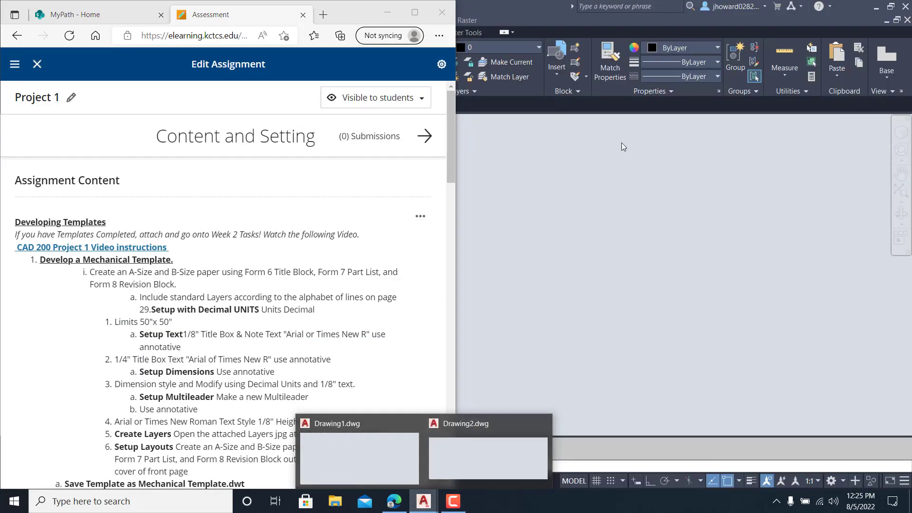
pyautogui.click(544, 9)
pyautogui.doubleClick(423, 13)
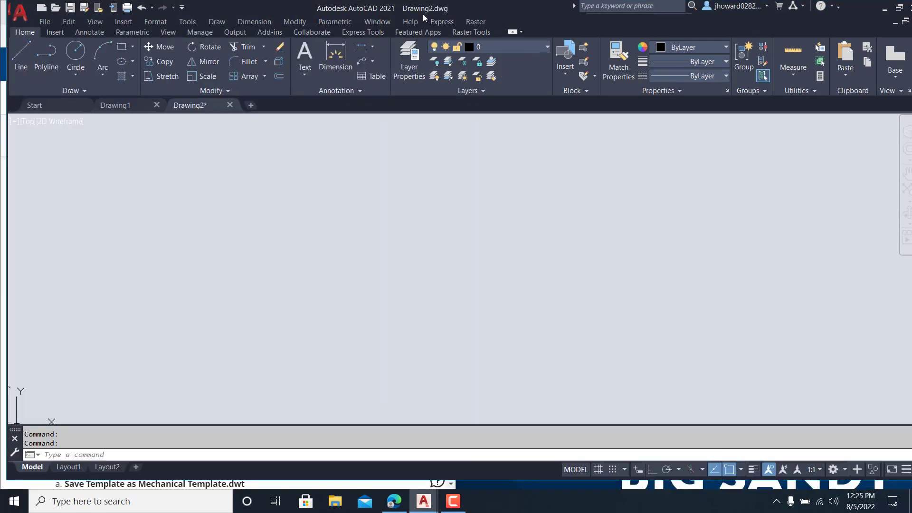
pyautogui.moveTo(412, 32); pyautogui.dragTo(879, 22)
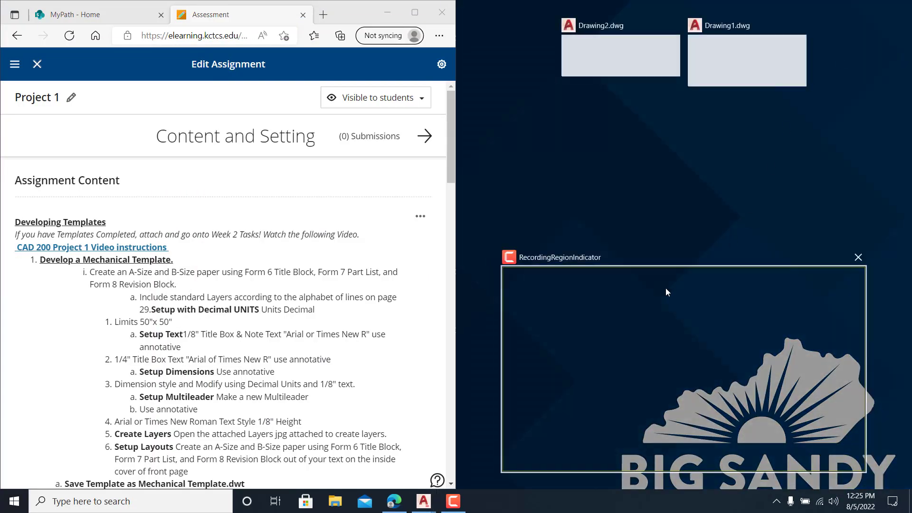
pyautogui.click(424, 501)
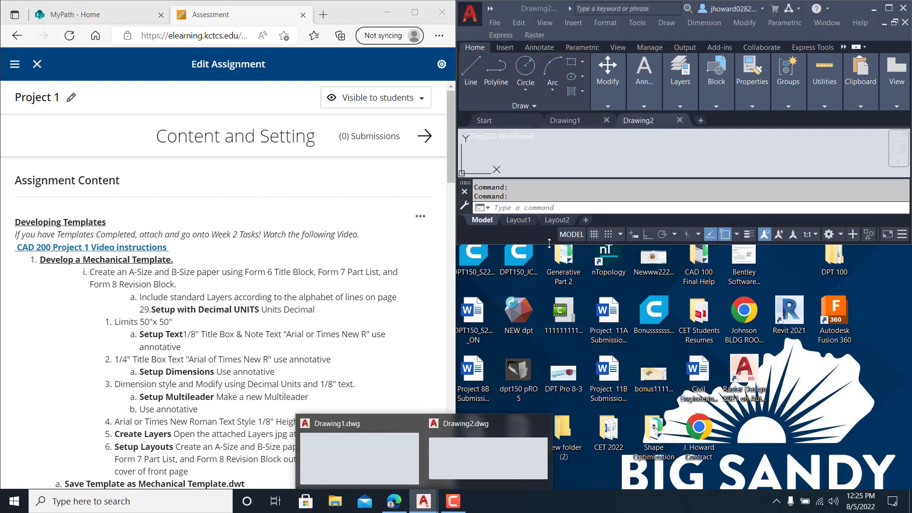
pyautogui.moveTo(552, 244); pyautogui.dragTo(552, 489)
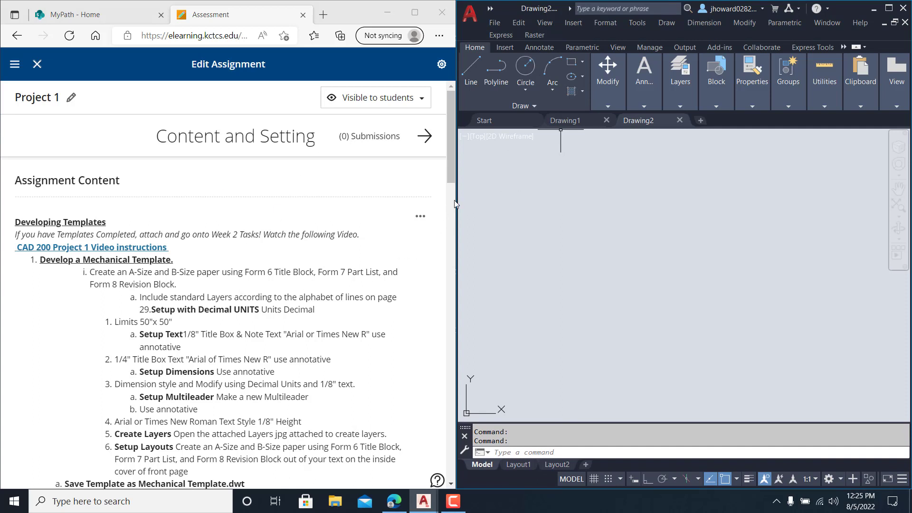
# Step: Narrow the browser window and widen the AutoCAD window until their edges meet
pyautogui.moveTo(457, 200); pyautogui.dragTo(394, 197)
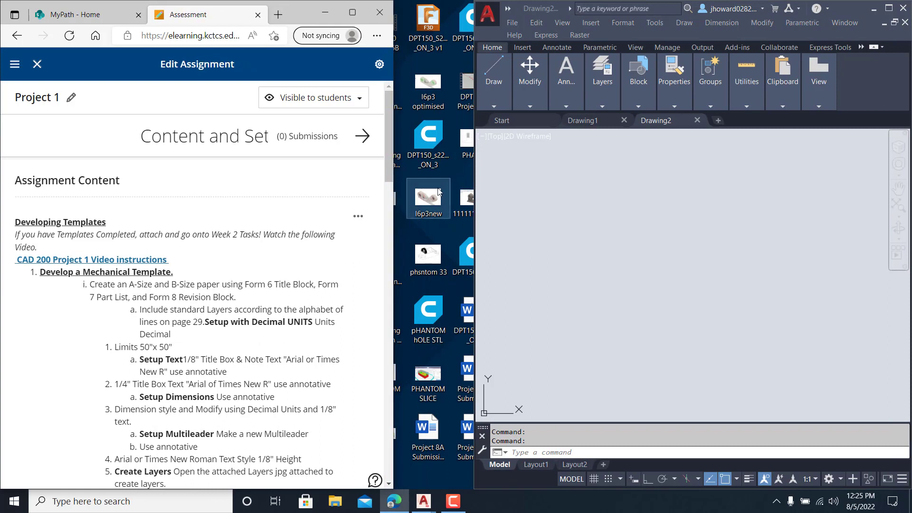
pyautogui.click(467, 172)
pyautogui.click(474, 170)
pyautogui.moveTo(474, 171); pyautogui.dragTo(394, 165)
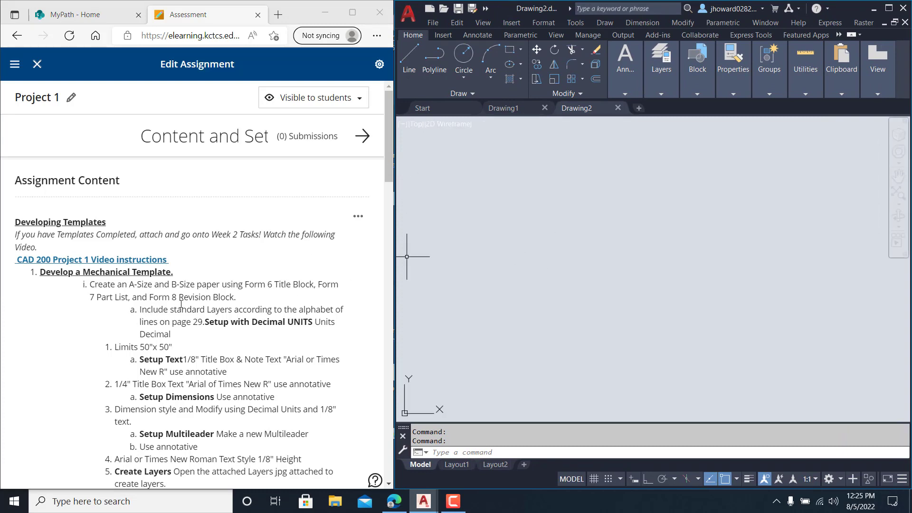
# Step: Try to create a text style named .125" TITLE BOX TEXT for the assignment's 1/8" title box text
pyautogui.scroll(-1, 180, 304)
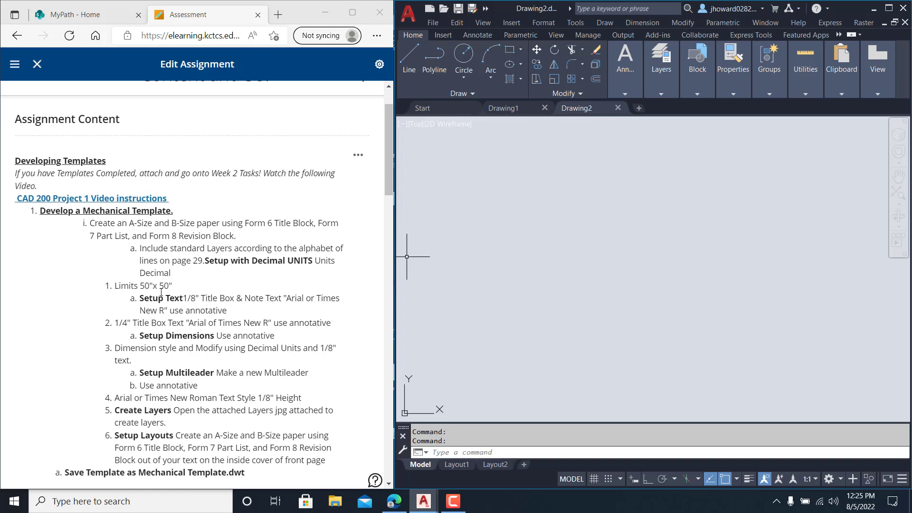
pyautogui.scroll(-1, 180, 266)
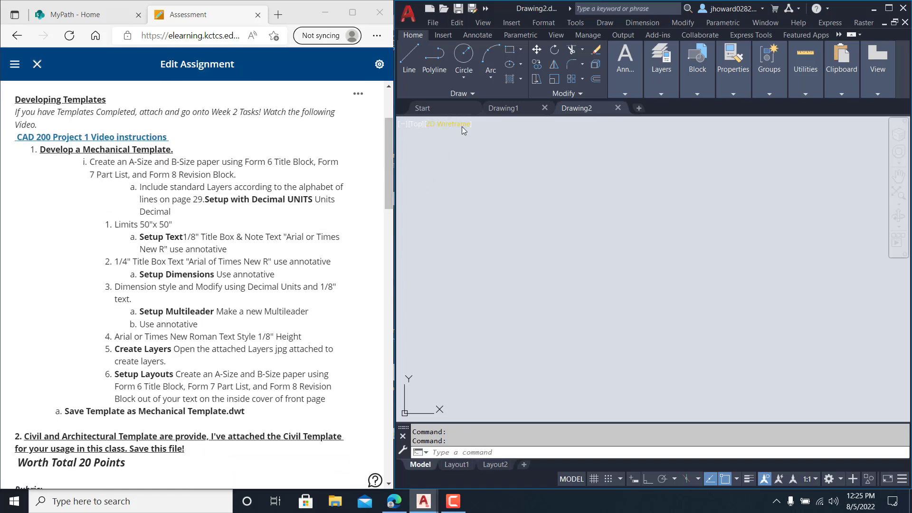
pyautogui.click(478, 36)
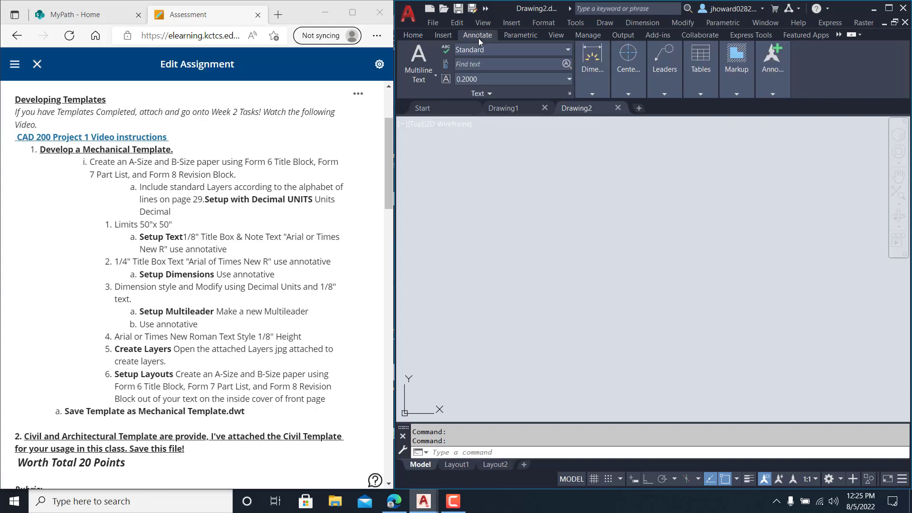
pyautogui.click(570, 93)
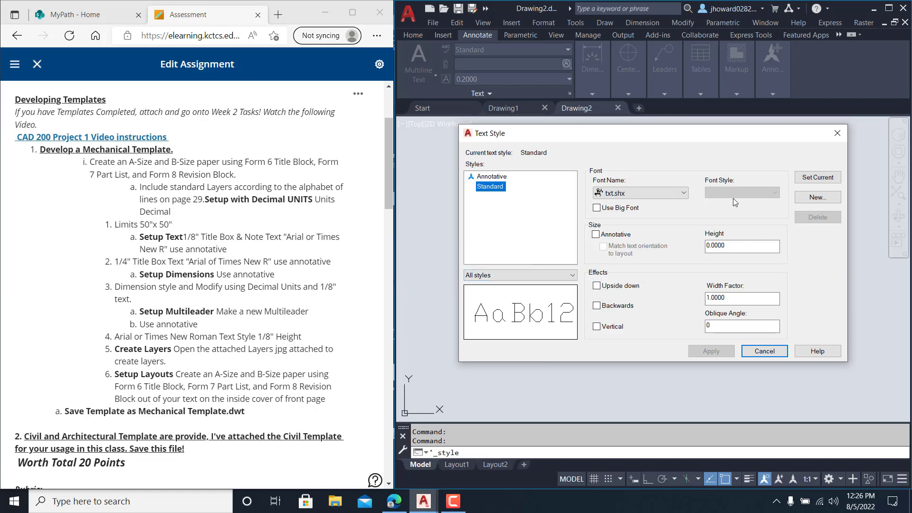
pyautogui.click(815, 199)
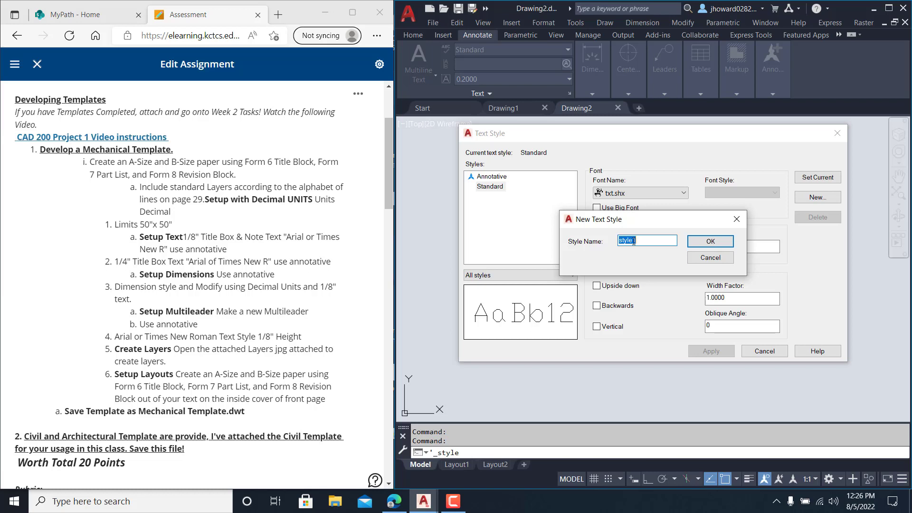
pyautogui.write('.12')
pyautogui.write('5" TITLE BO')
pyautogui.write('X TEXT')
pyautogui.click(712, 242)
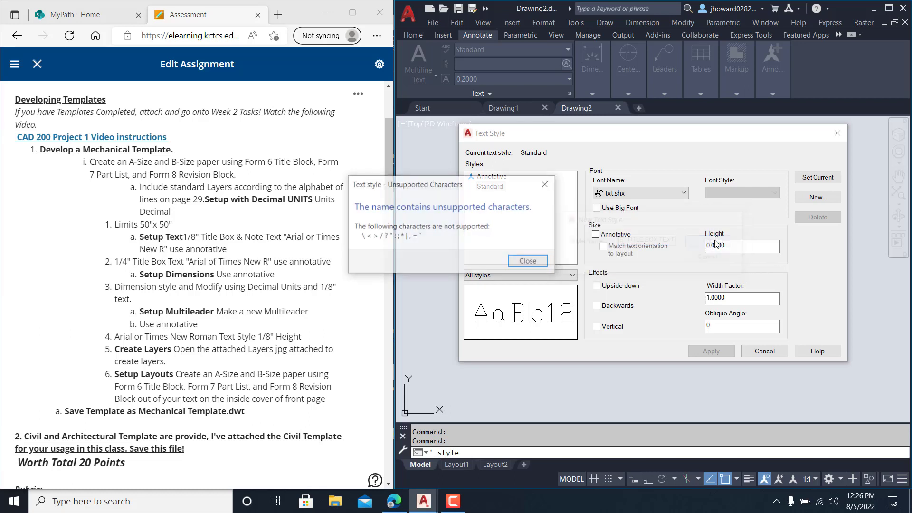
# Step: Remove the inch mark from the new text style's name and create it as .125 TITLE BOX TEXT
pyautogui.click(528, 262)
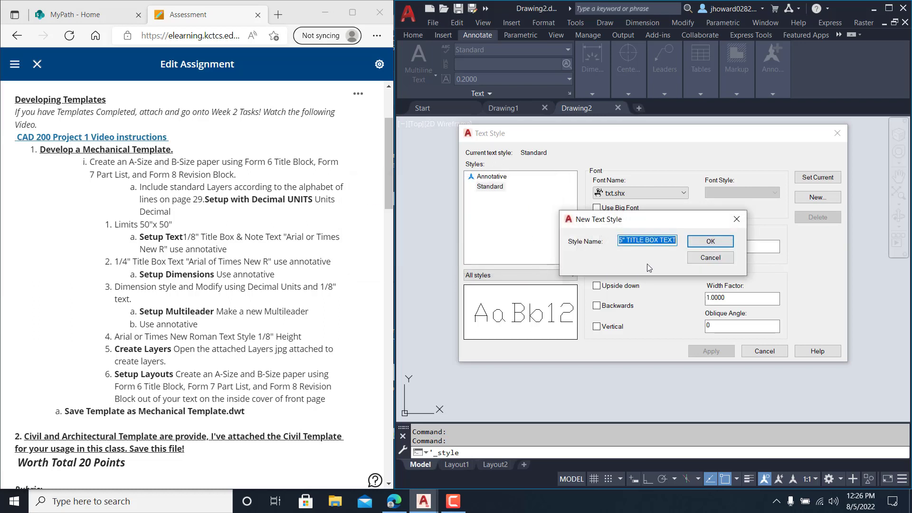
pyautogui.click(623, 241)
pyautogui.press('Delete')
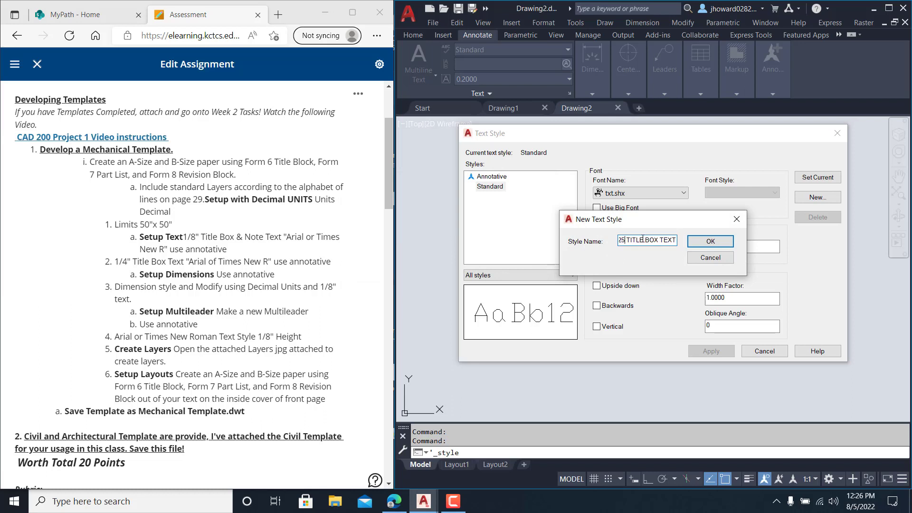
pyautogui.click(718, 243)
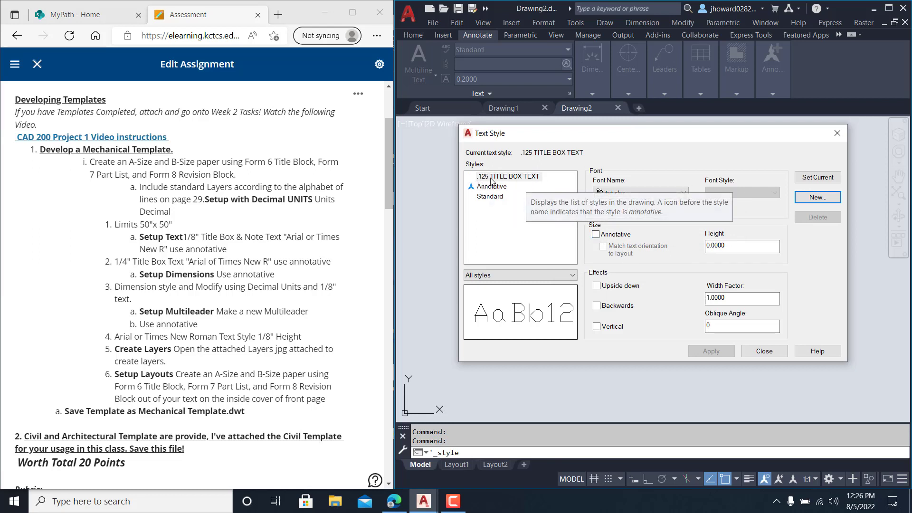
# Step: Make the .125 TITLE BOX TEXT style annotative and set its font to Times New Roman
pyautogui.click(597, 234)
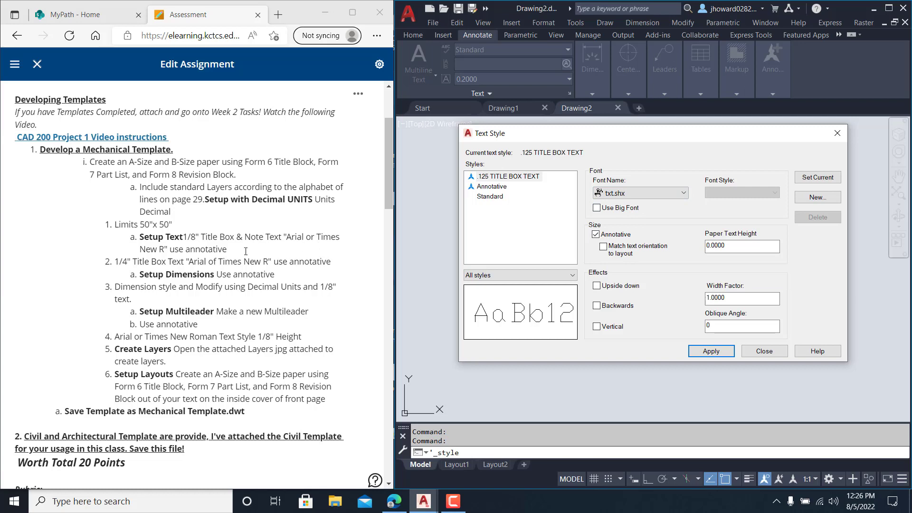
pyautogui.click(634, 192)
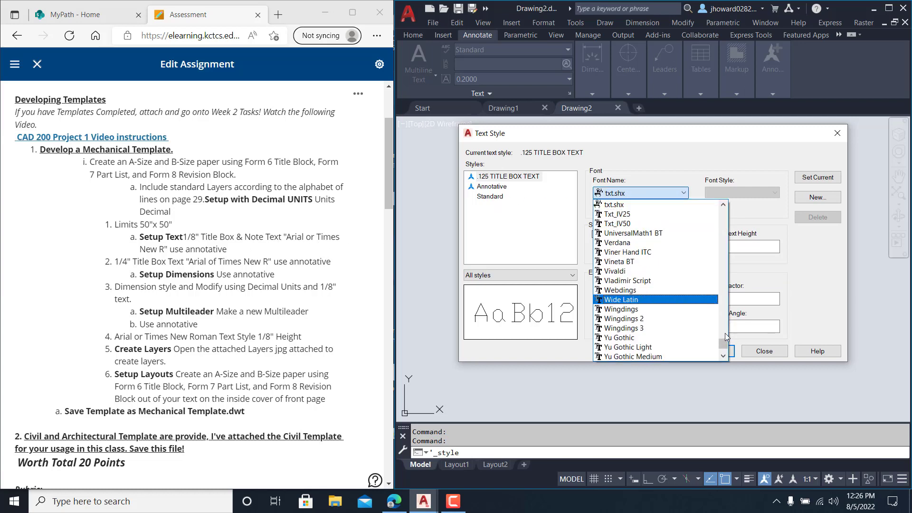
pyautogui.moveTo(726, 344); pyautogui.dragTo(726, 340)
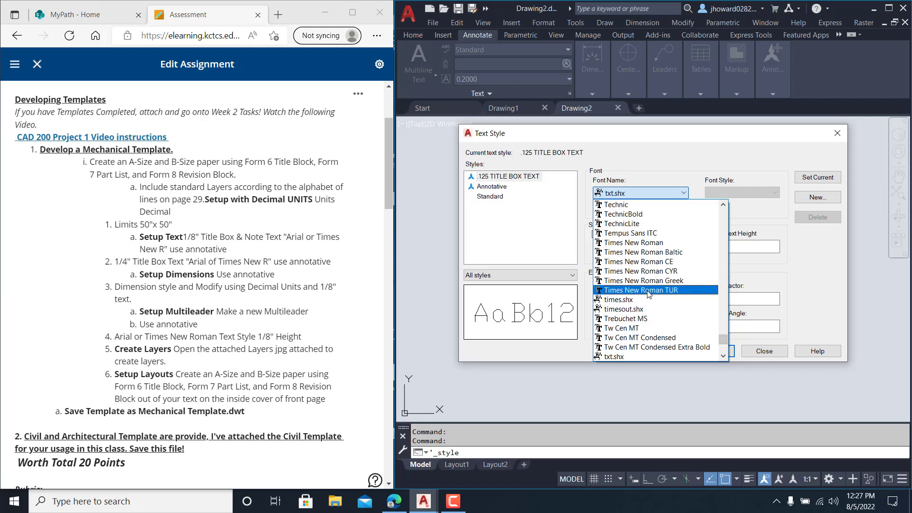
pyautogui.click(634, 242)
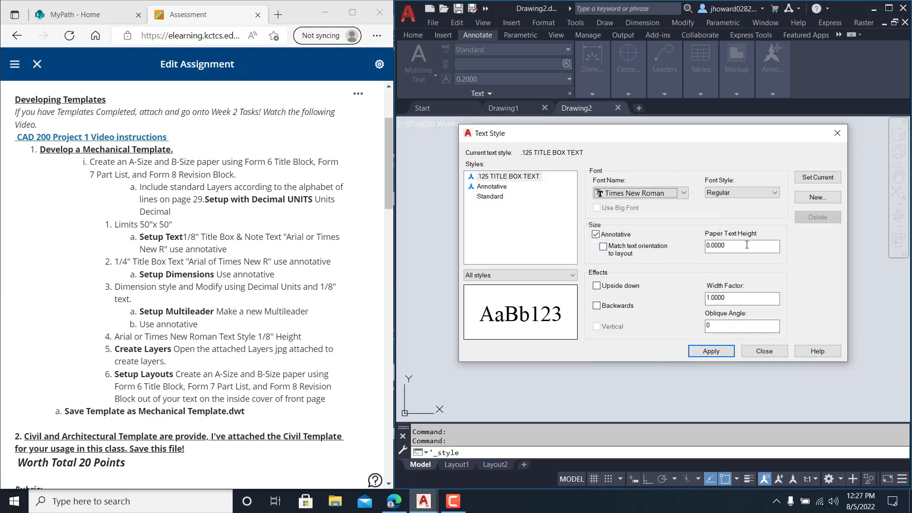
# Step: Set the style's paper text height to .125, apply it, and check the style among the available text styles
pyautogui.click(717, 246)
pyautogui.doubleClick(717, 246)
pyautogui.write('.125')
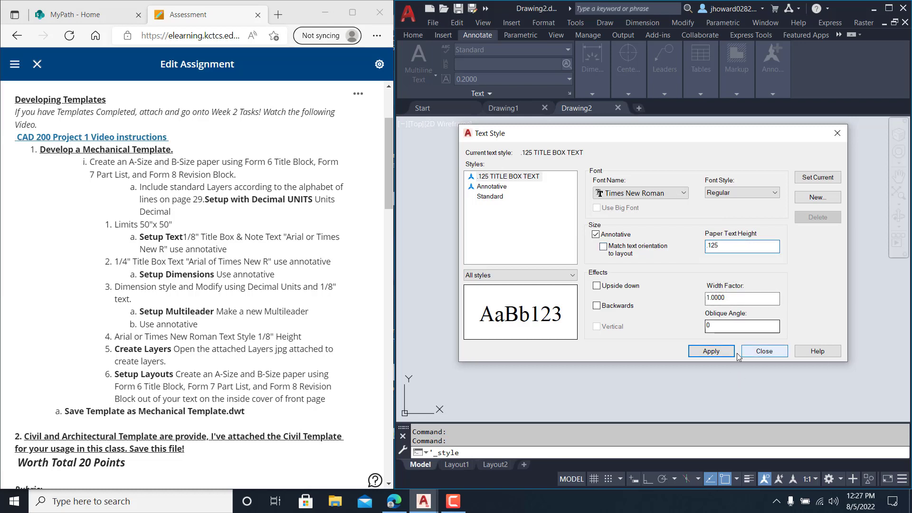
pyautogui.click(712, 353)
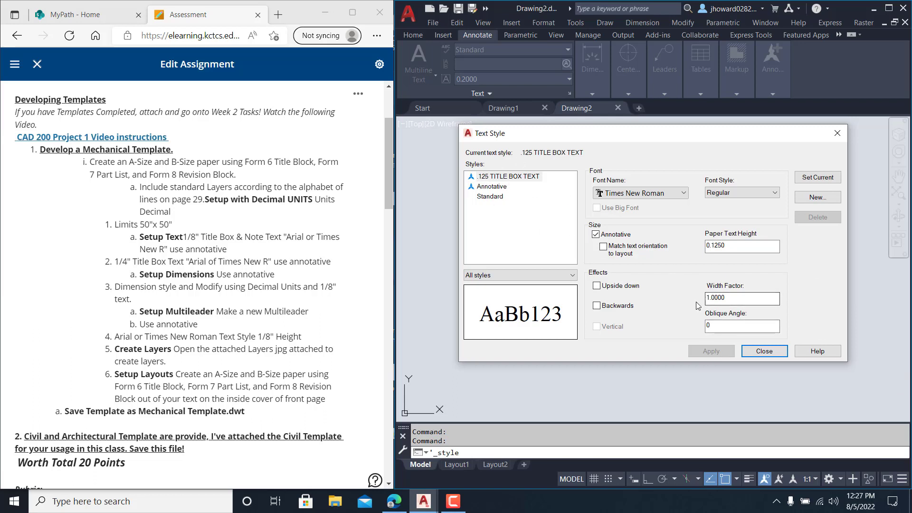
pyautogui.click(764, 351)
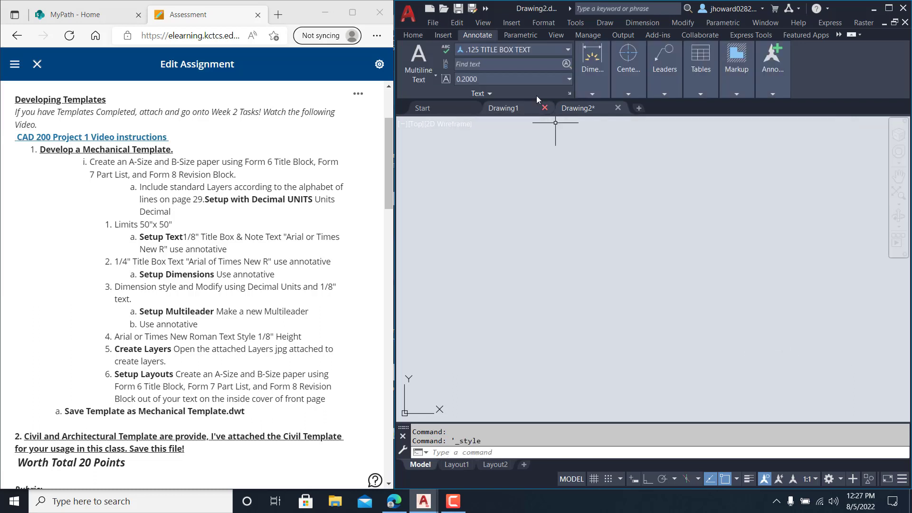
pyautogui.click(555, 50)
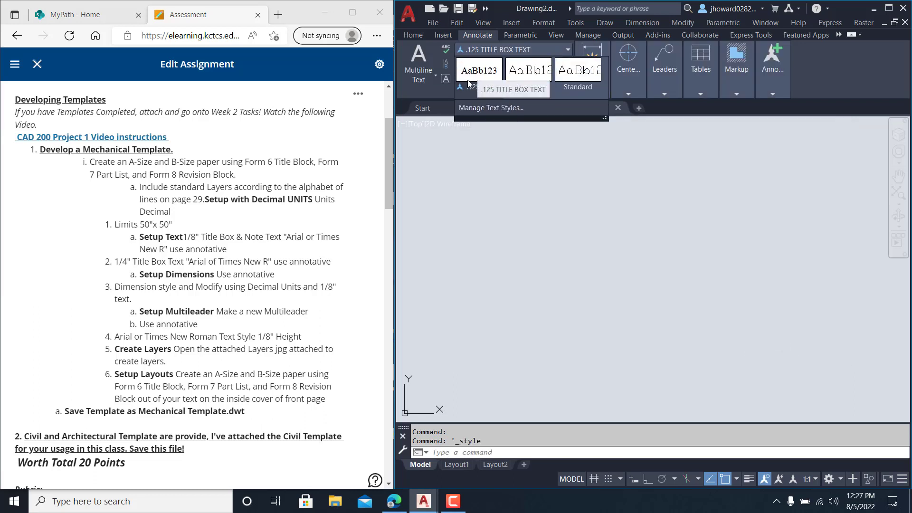
pyautogui.click(596, 183)
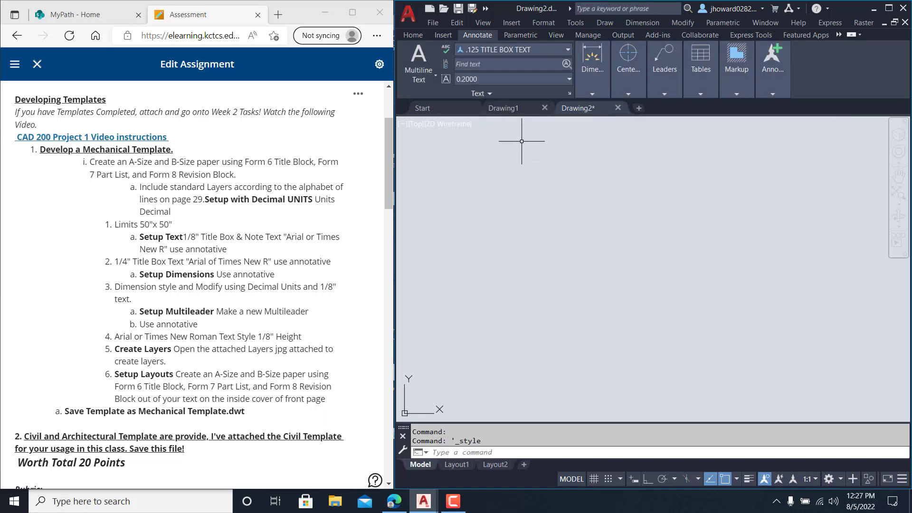
# Step: Create another text style named .25 TITLE BOX TEXT, starting from the .125 TITLE BOX TEXT style
pyautogui.click(569, 93)
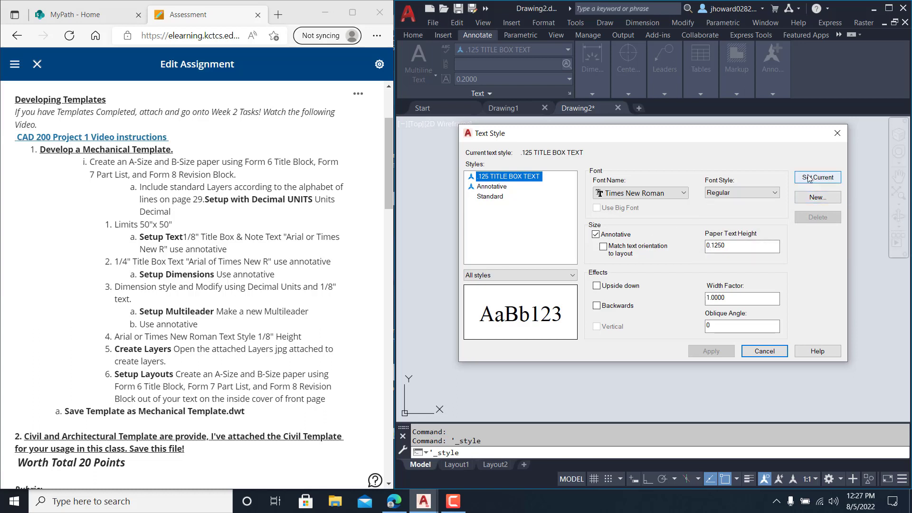
pyautogui.click(824, 196)
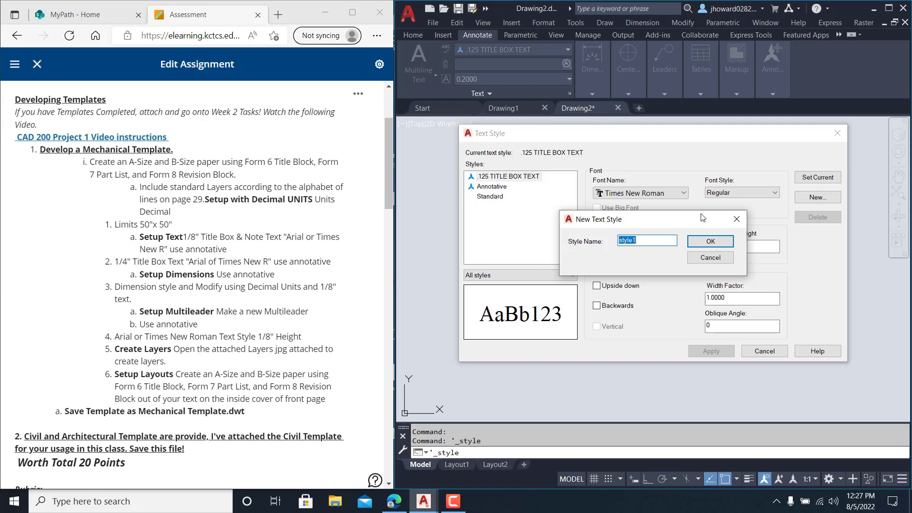
pyautogui.write('.25')
pyautogui.write('XT')
pyautogui.click(710, 241)
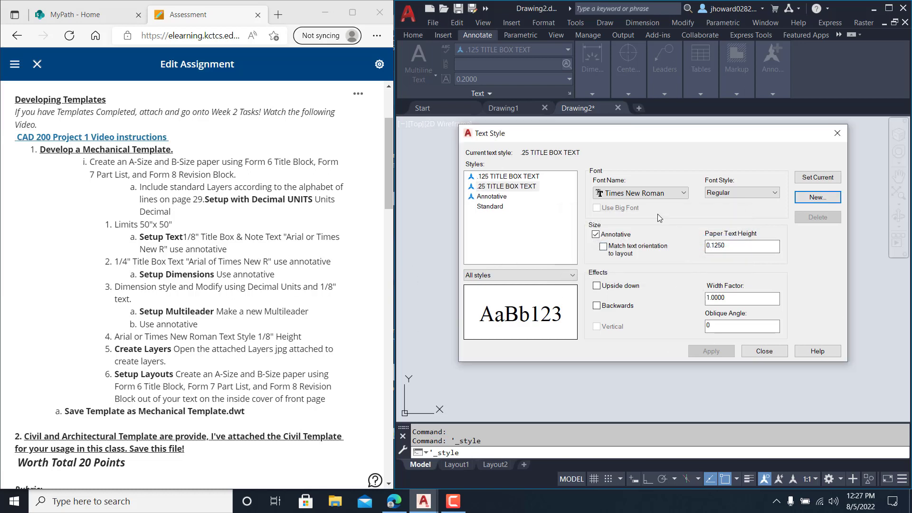
# Step: Set the .25 TITLE BOX TEXT style's paper text height to .25 and finish editing the text styles
pyautogui.doubleClick(740, 242)
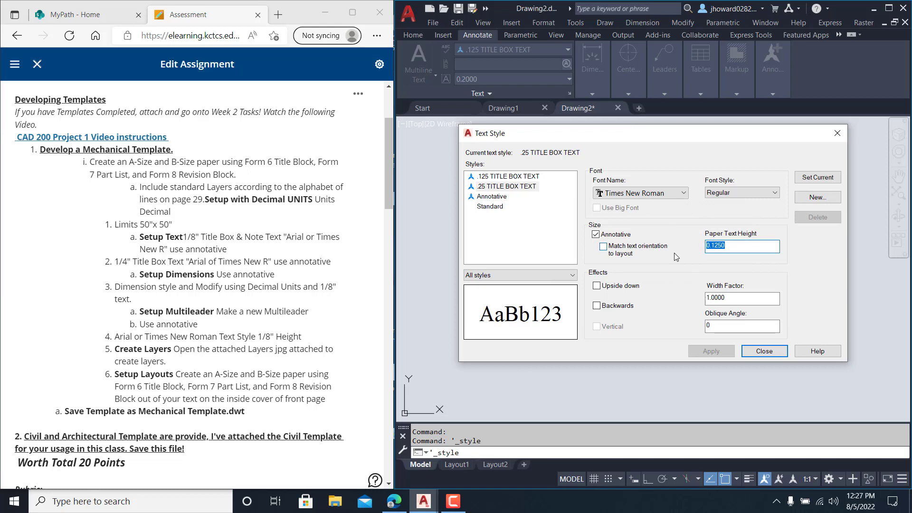
pyautogui.write('.25')
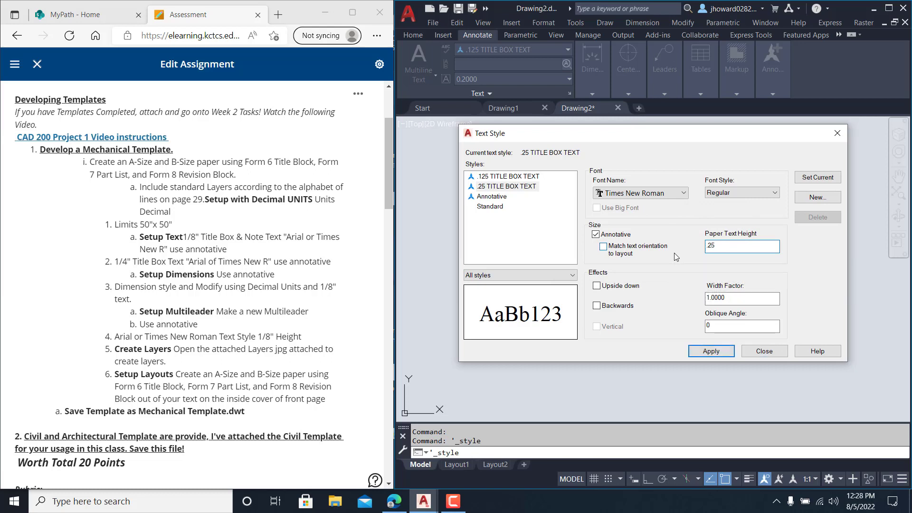
pyautogui.click(709, 351)
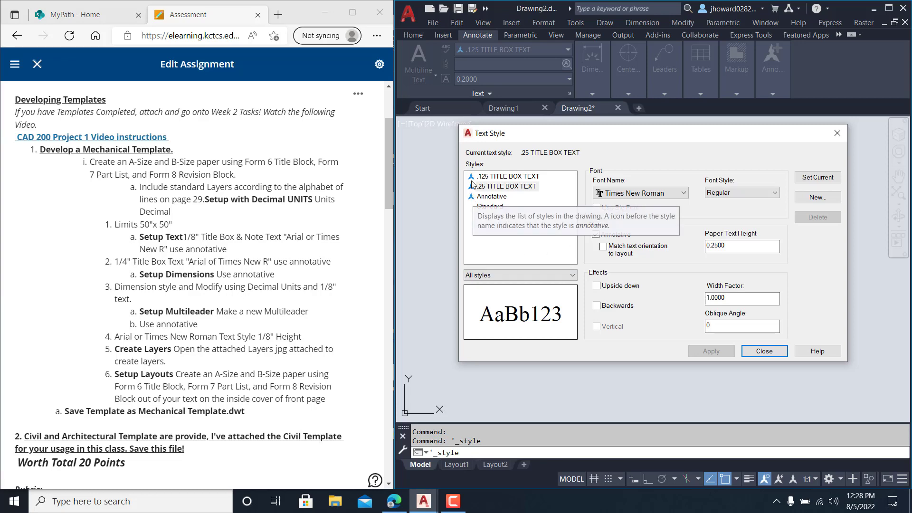
pyautogui.click(774, 354)
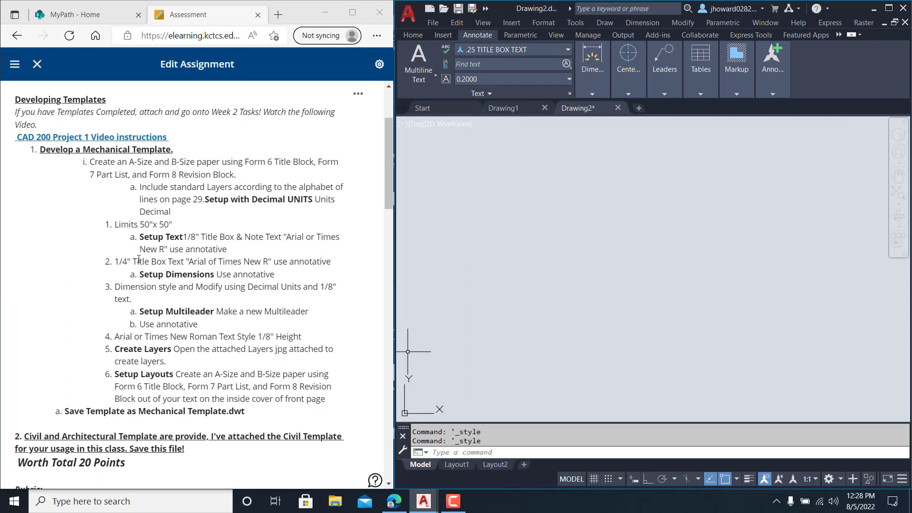
# Step: Start a new annotative dimension style named MECHANICAL DESIGN, based on the Annotative style, and continue to its settings
pyautogui.scroll(-1, 231, 281)
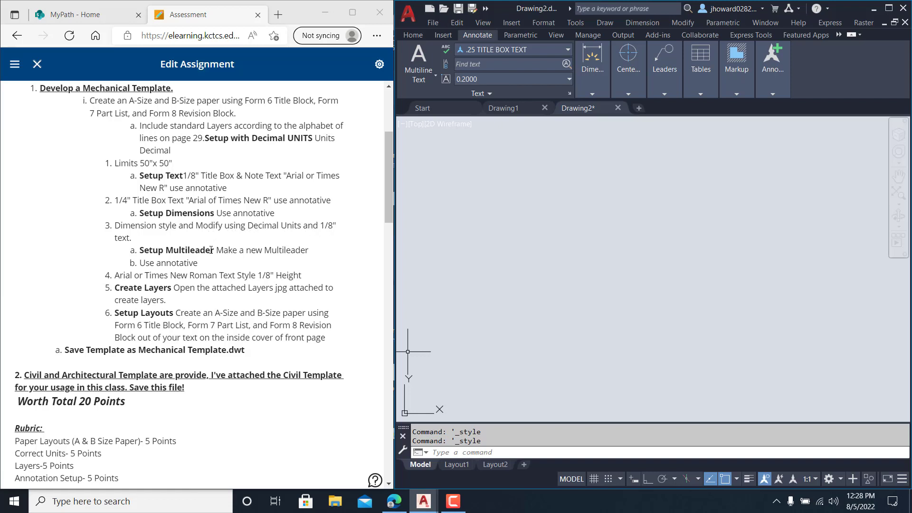
pyautogui.click(600, 93)
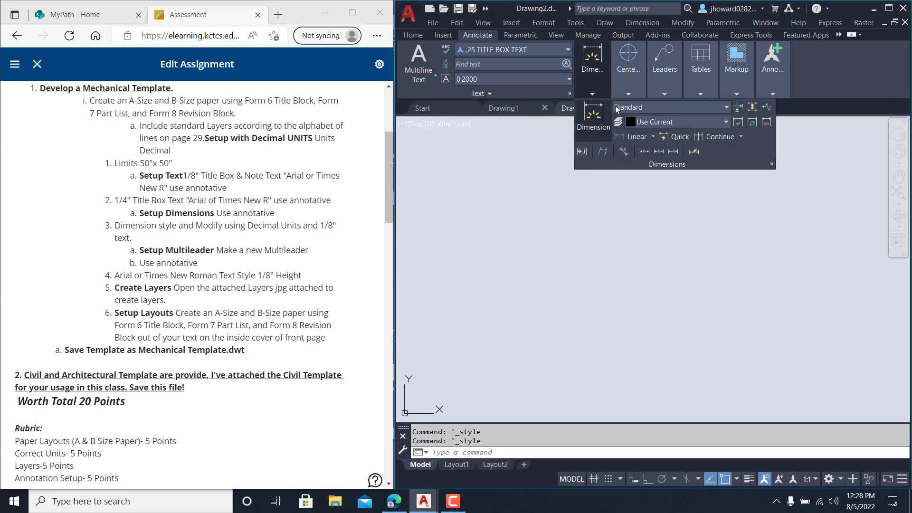
pyautogui.click(737, 94)
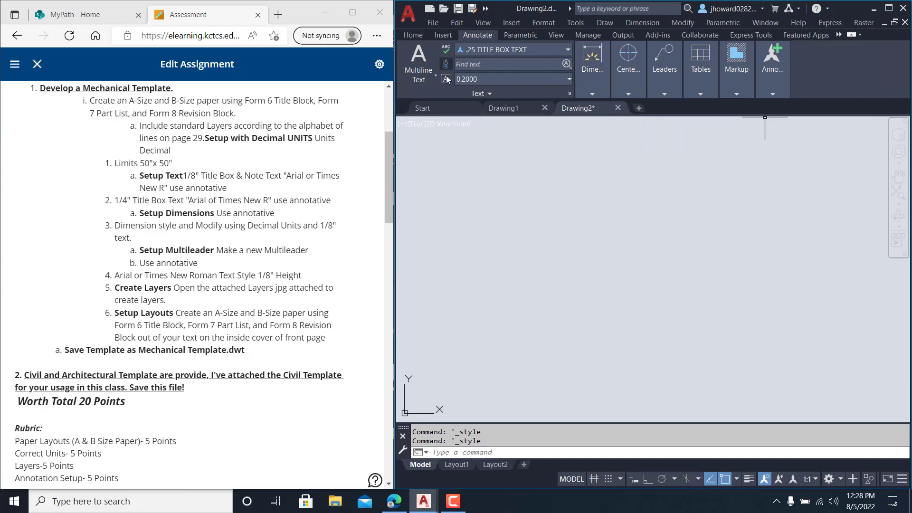
pyautogui.click(613, 85)
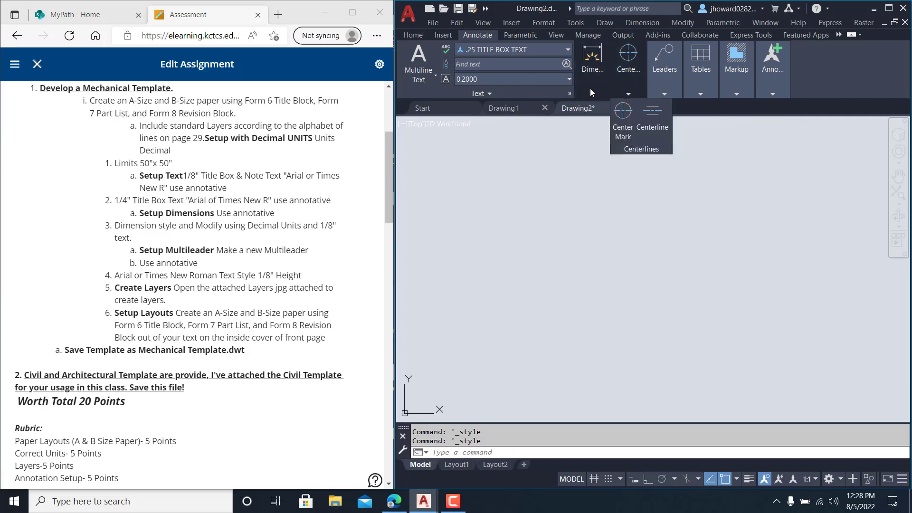
pyautogui.click(590, 89)
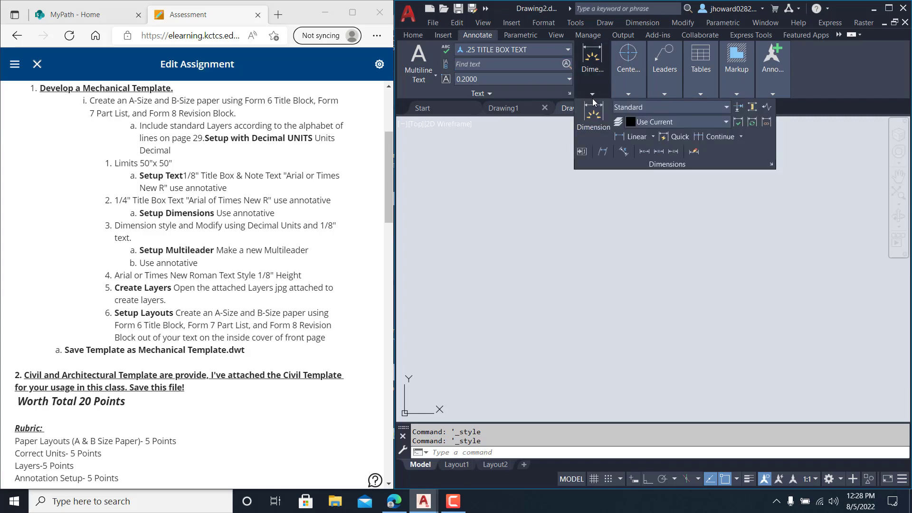
pyautogui.click(772, 165)
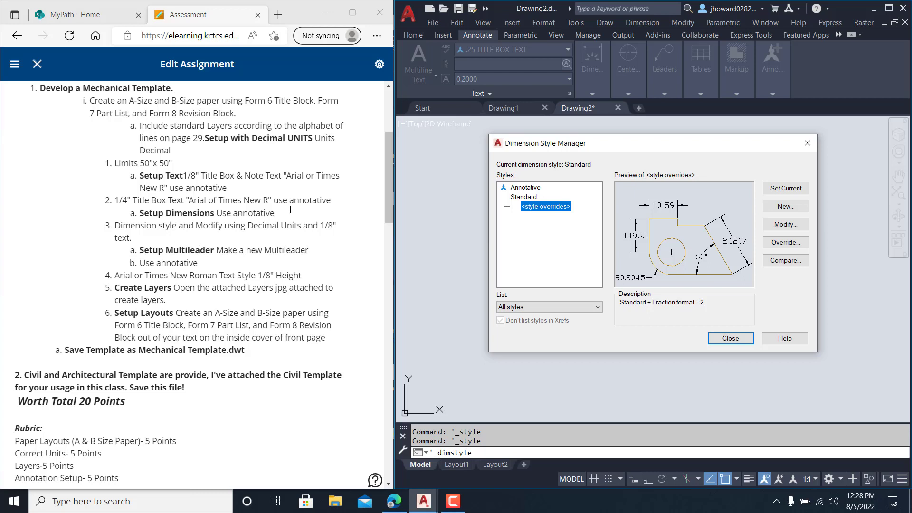
pyautogui.click(528, 189)
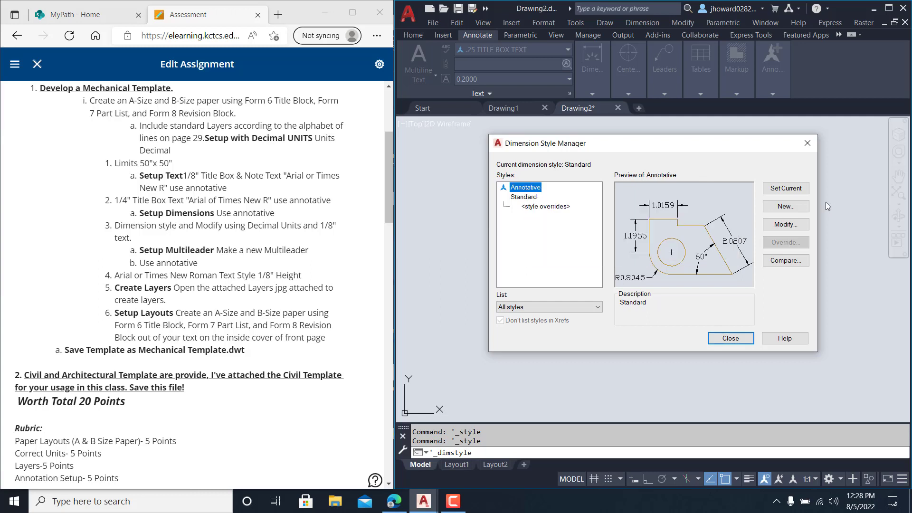
pyautogui.click(791, 208)
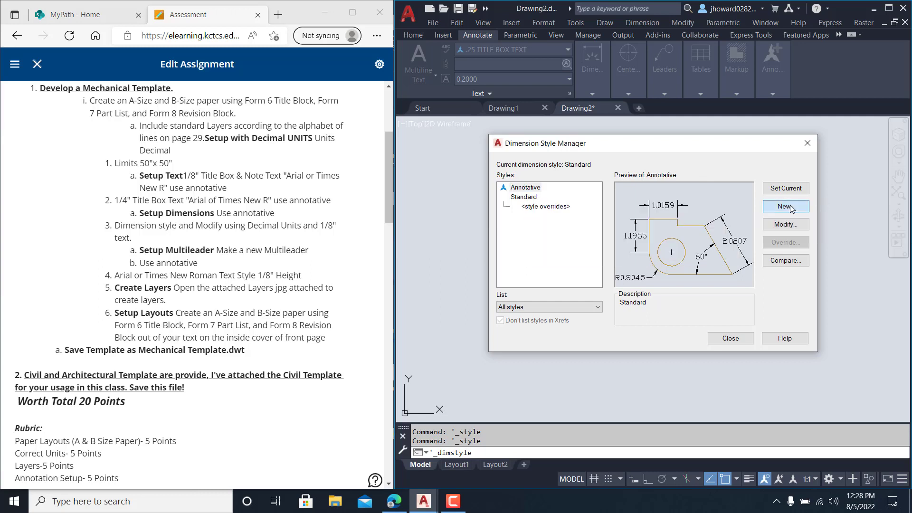
pyautogui.write('m')
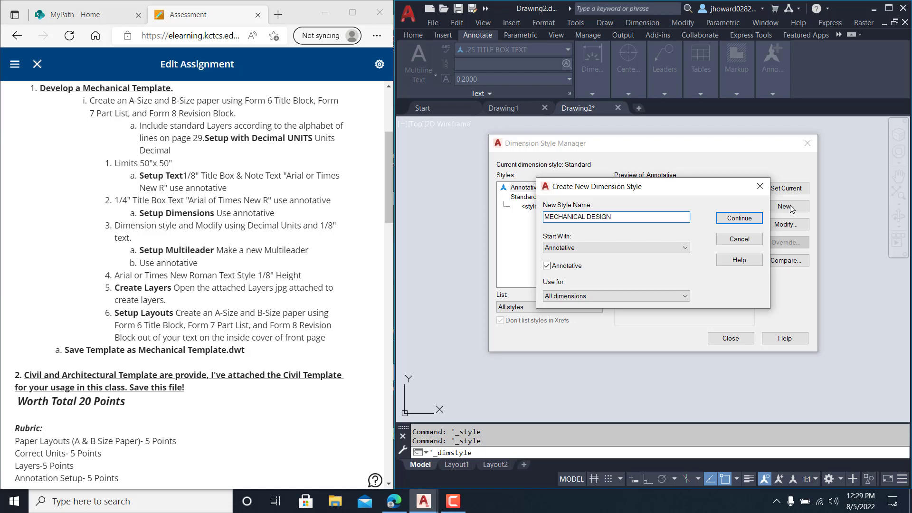
pyautogui.click(745, 220)
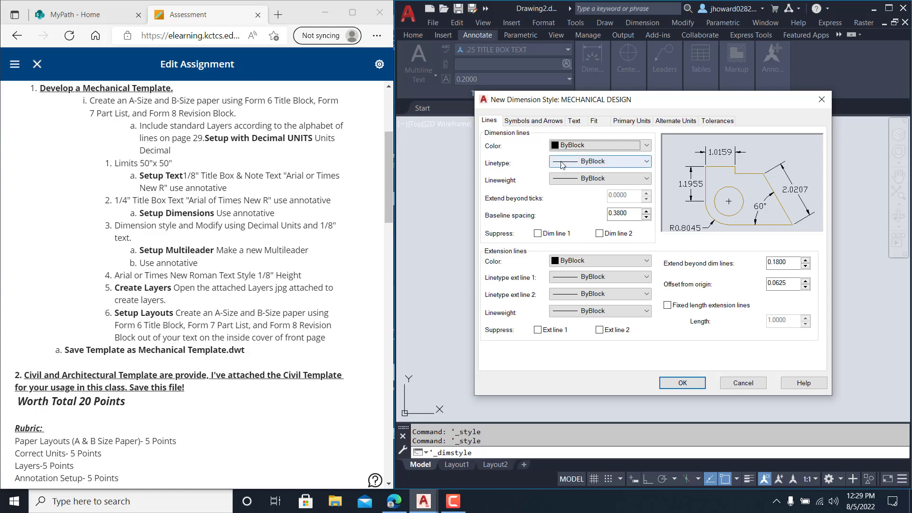
# Step: Try Architectural tick arrowheads in the MECHANICAL DESIGN dimension style, and return the arrowheads to Closed filled
pyautogui.click(575, 122)
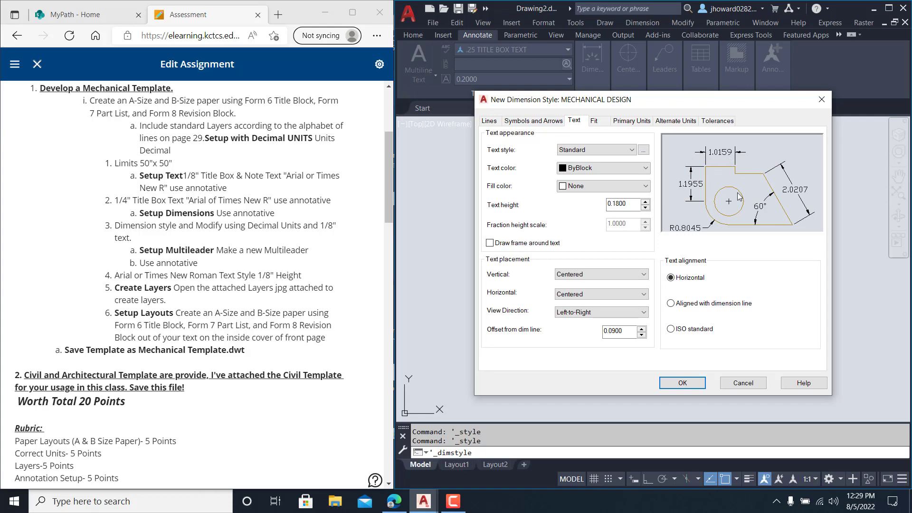
pyautogui.click(535, 121)
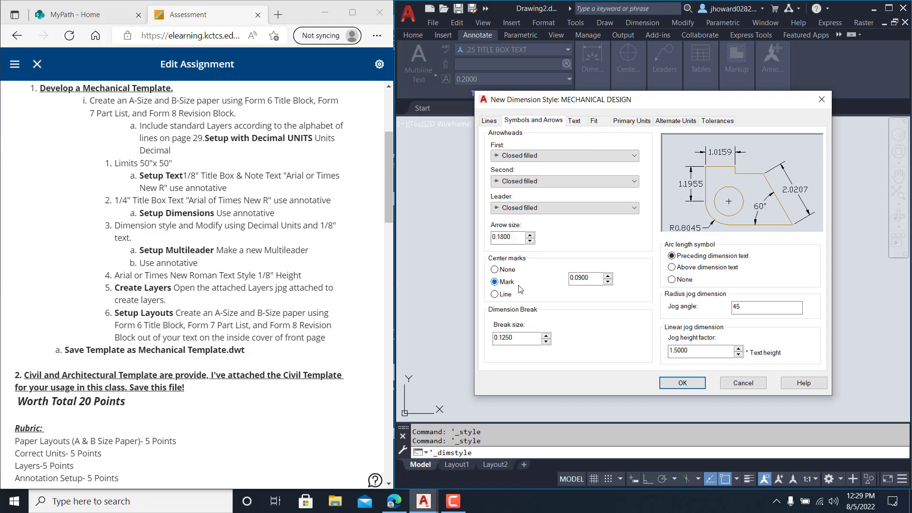
pyautogui.click(543, 159)
pyautogui.click(518, 204)
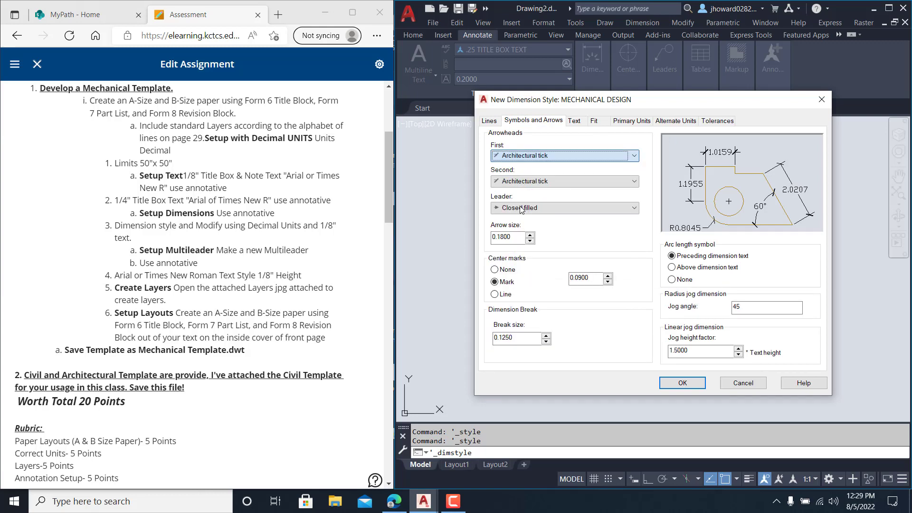
pyautogui.click(589, 157)
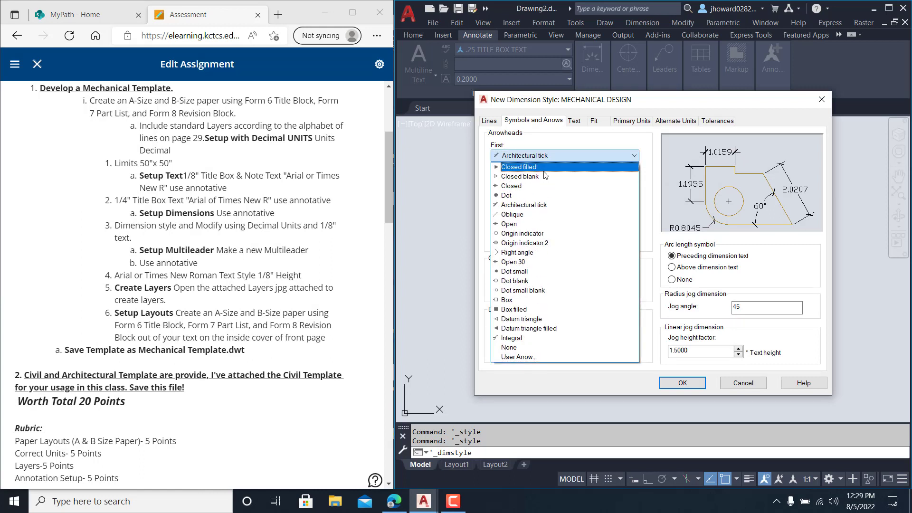
pyautogui.click(546, 167)
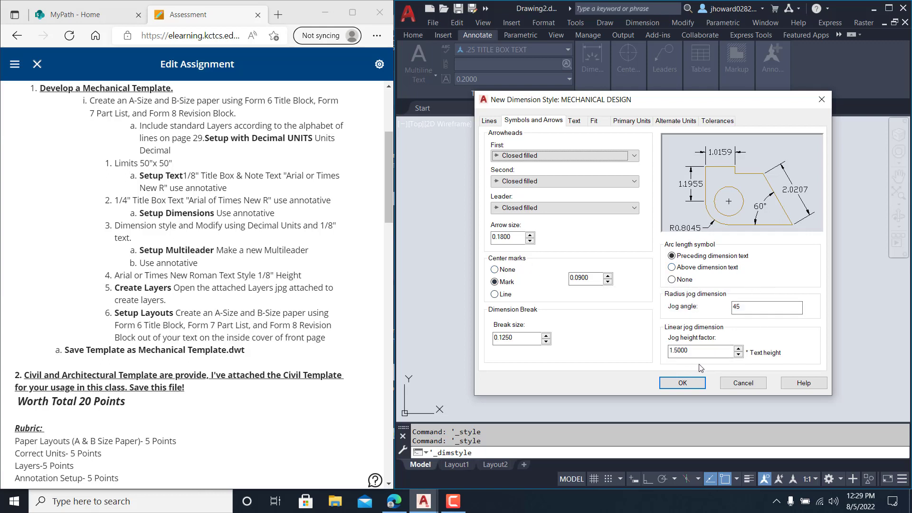
# Step: Set the dimension text style to .125 TITLE BOX TEXT, compare the text alignment options, and keep the alignment Horizontal
pyautogui.click(575, 122)
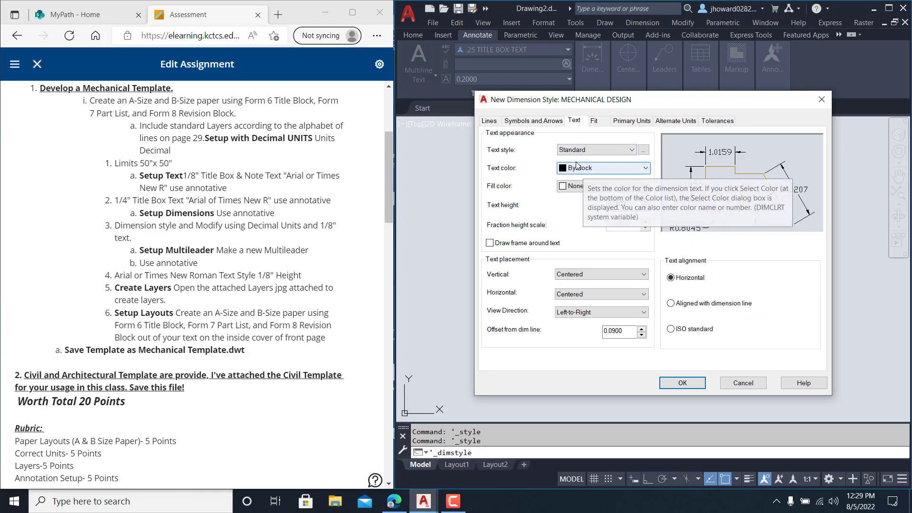
pyautogui.click(617, 150)
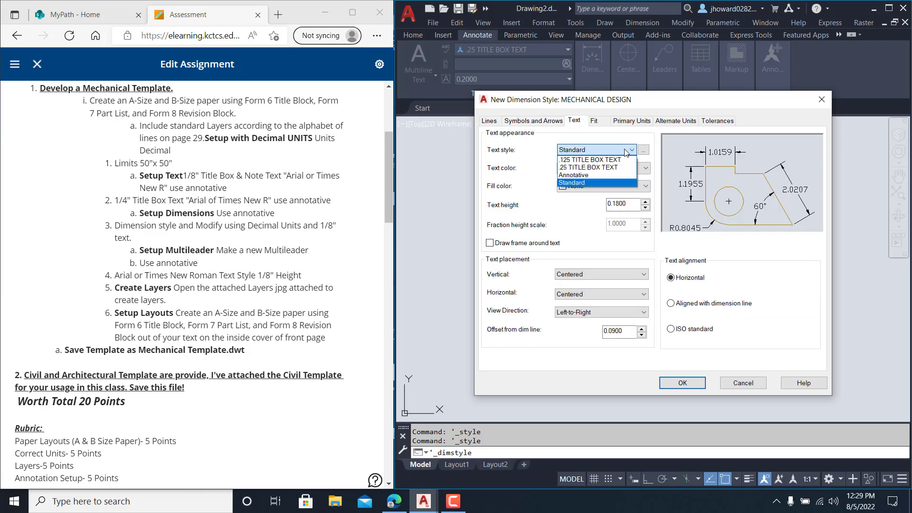
pyautogui.click(599, 160)
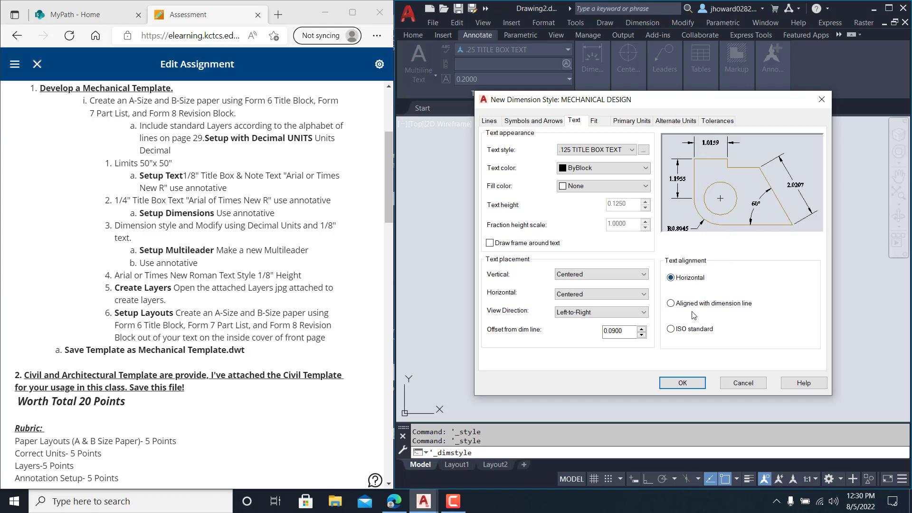
pyautogui.click(672, 304)
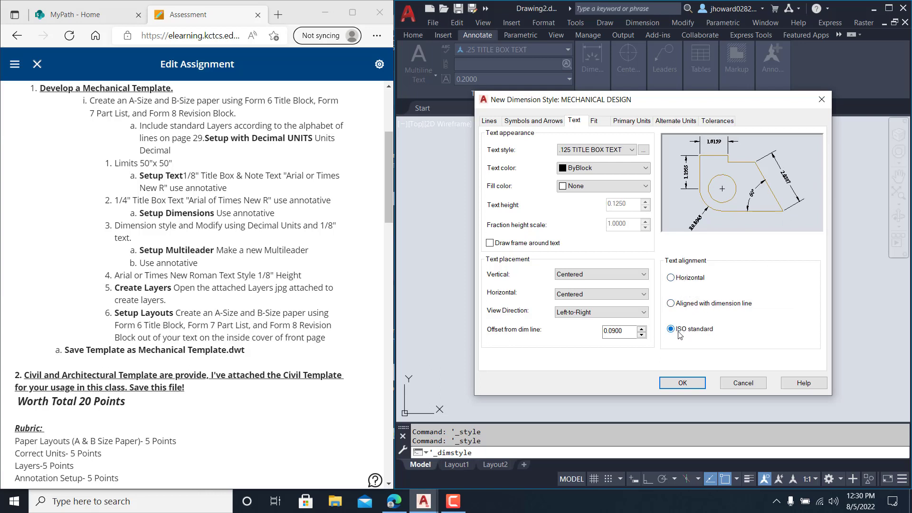
pyautogui.click(672, 278)
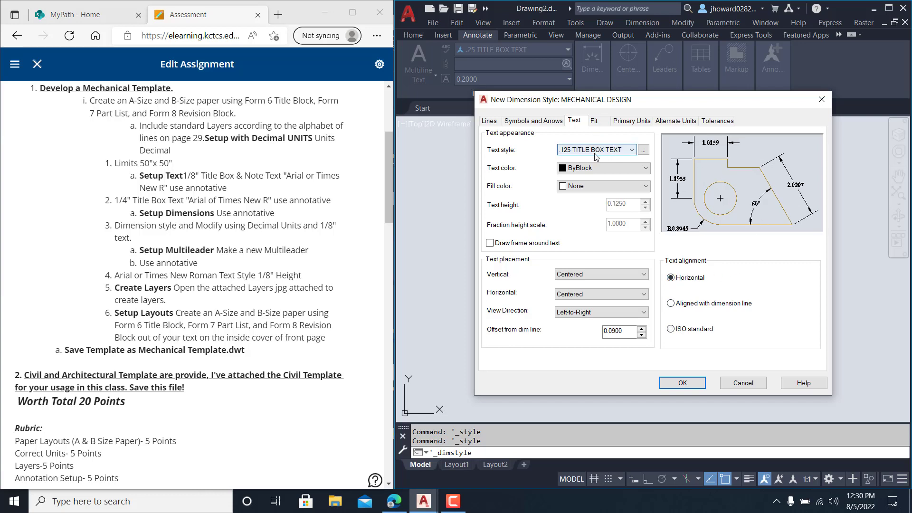
# Step: Check the fit and primary units settings, and save the MECHANICAL DESIGN dimension style while discarding the existing style overrides
pyautogui.click(602, 124)
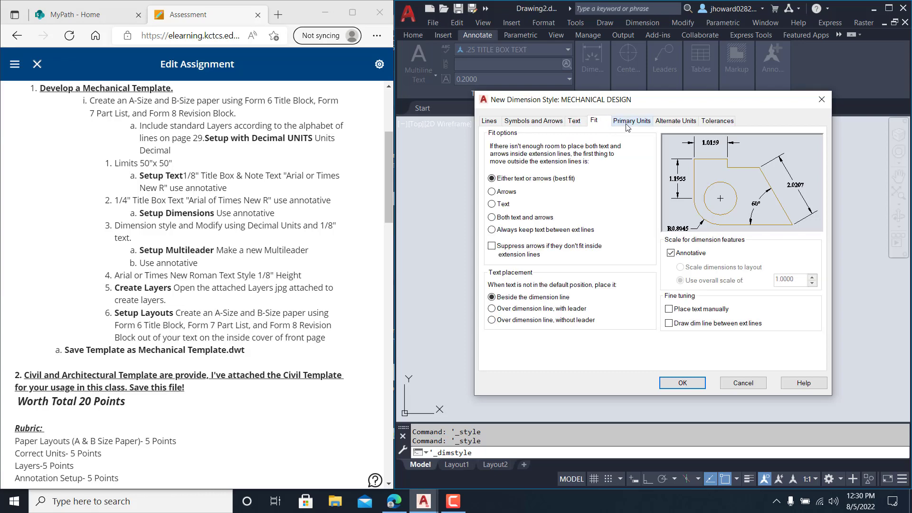
pyautogui.click(629, 123)
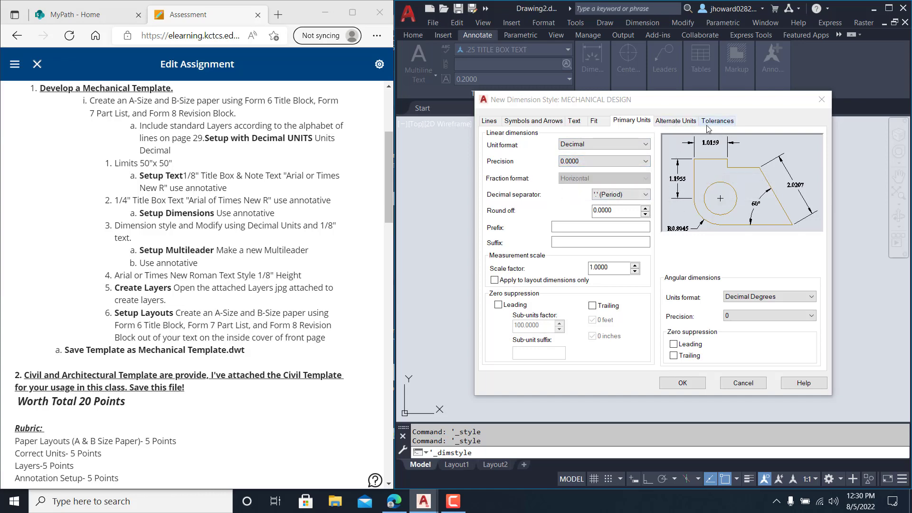
pyautogui.click(682, 383)
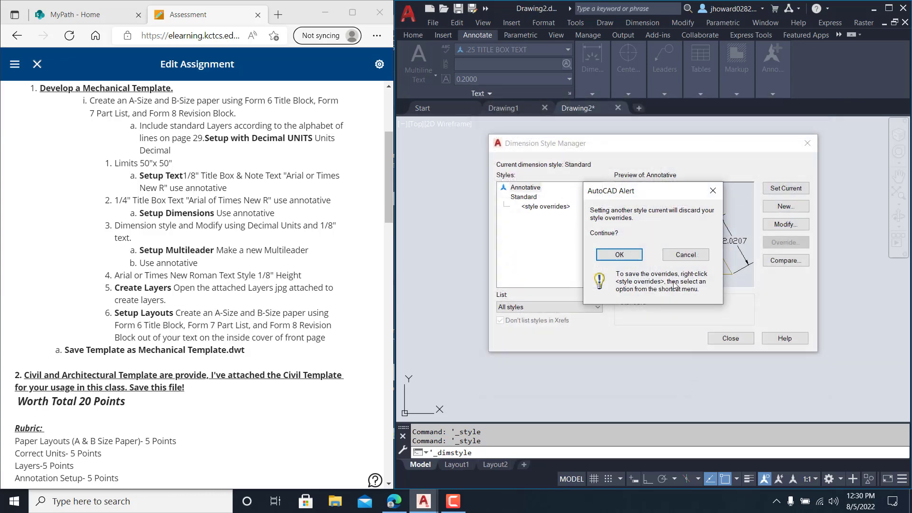
pyautogui.click(634, 255)
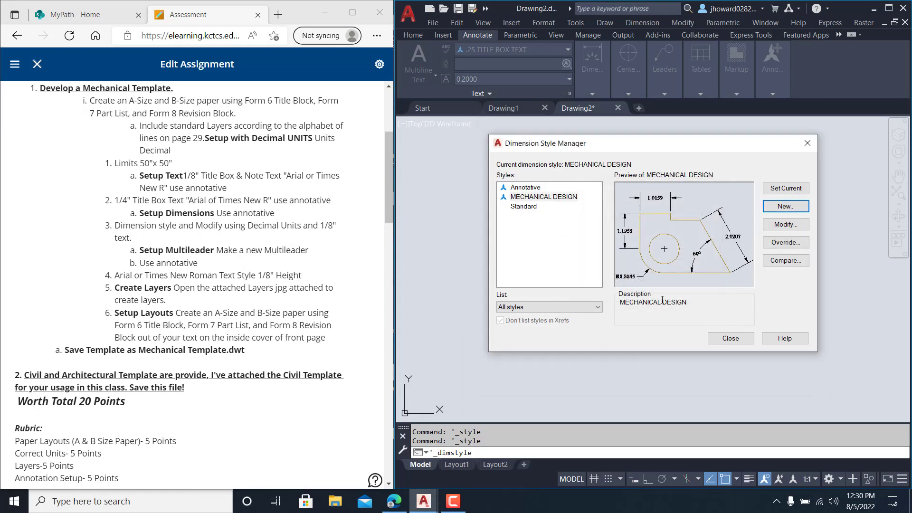
pyautogui.click(731, 339)
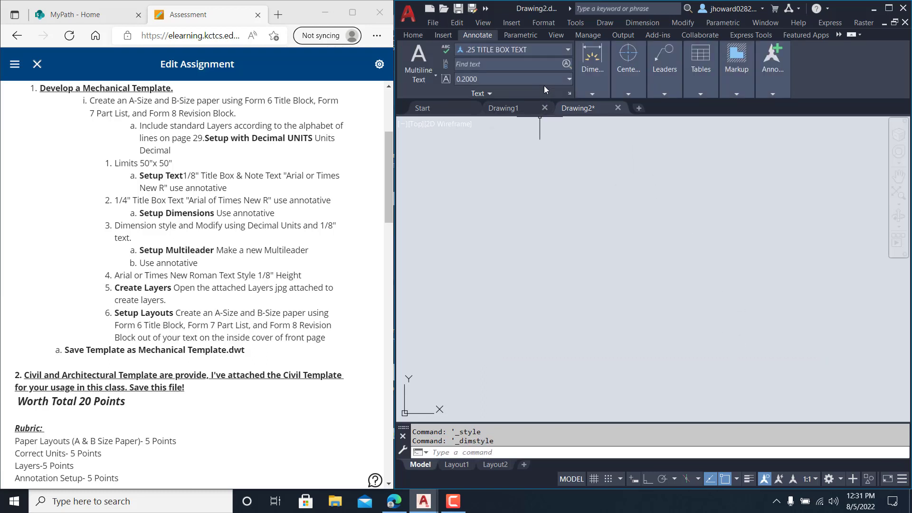
# Step: Check the available text styles and make .25 TITLE BOX TEXT the current text style
pyautogui.click(560, 50)
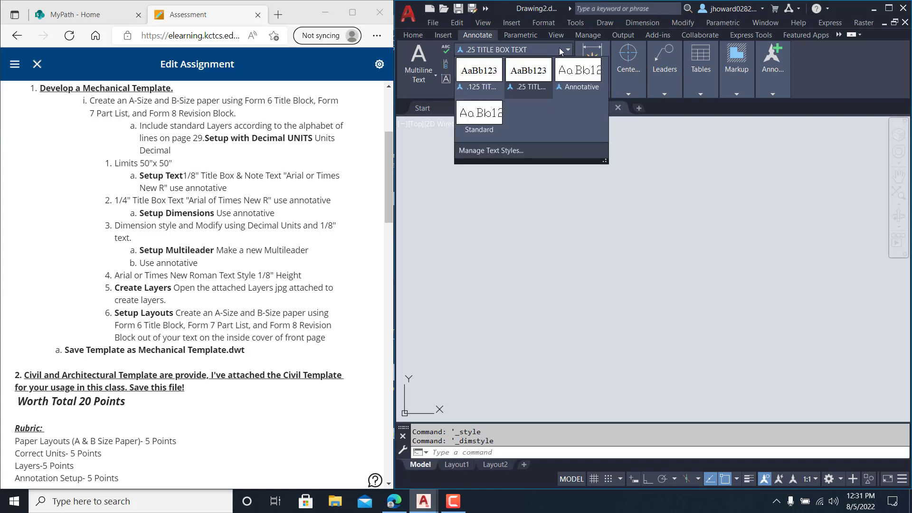
pyautogui.click(555, 46)
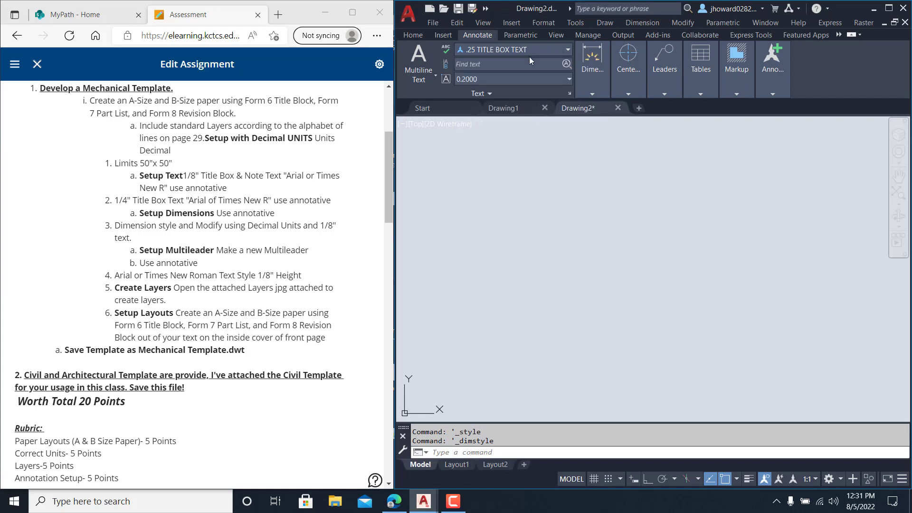
pyautogui.click(534, 49)
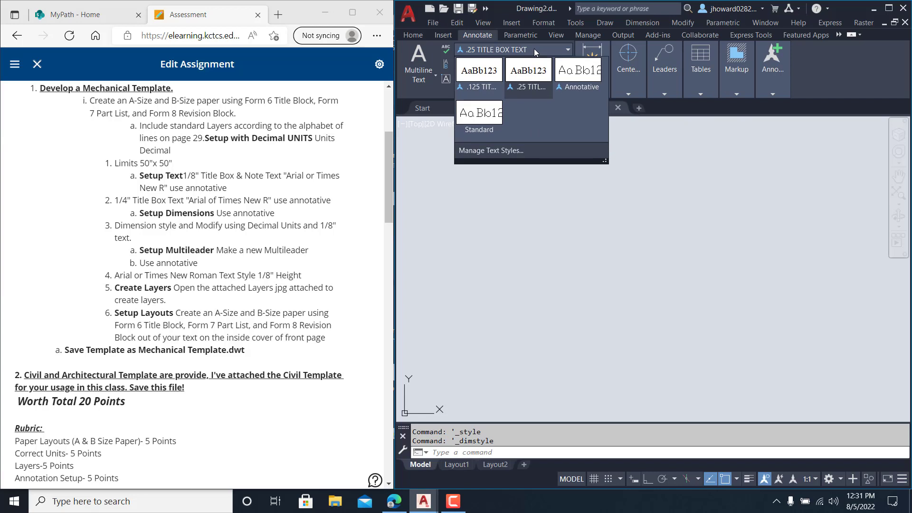
pyautogui.click(542, 53)
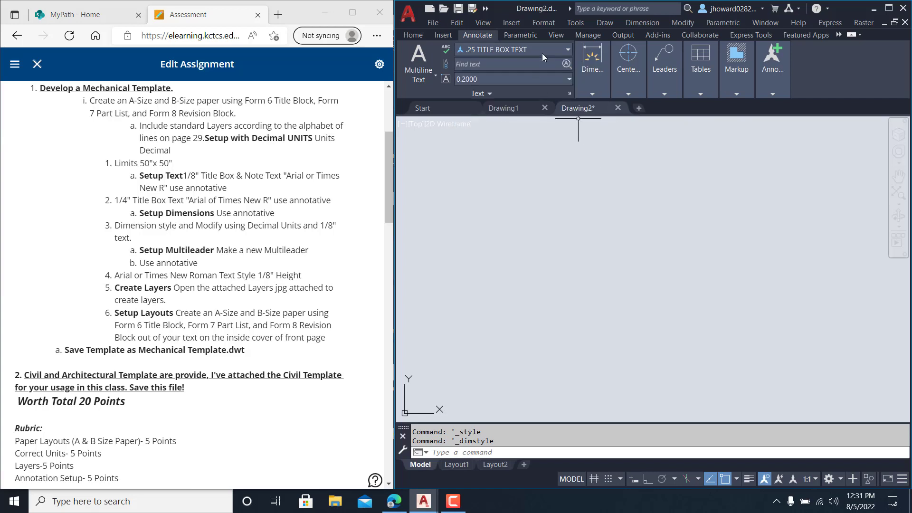
pyautogui.click(566, 94)
pyautogui.click(631, 148)
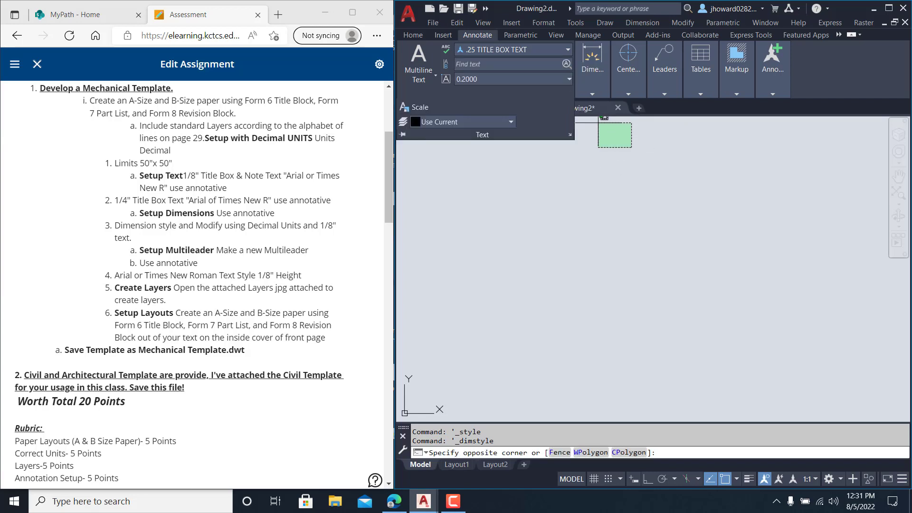
pyautogui.click(597, 125)
pyautogui.click(569, 92)
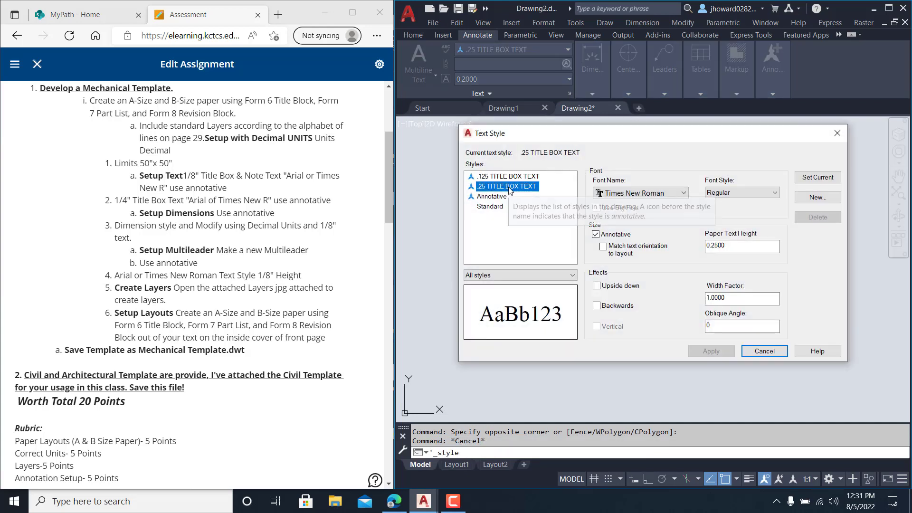
pyautogui.click(807, 183)
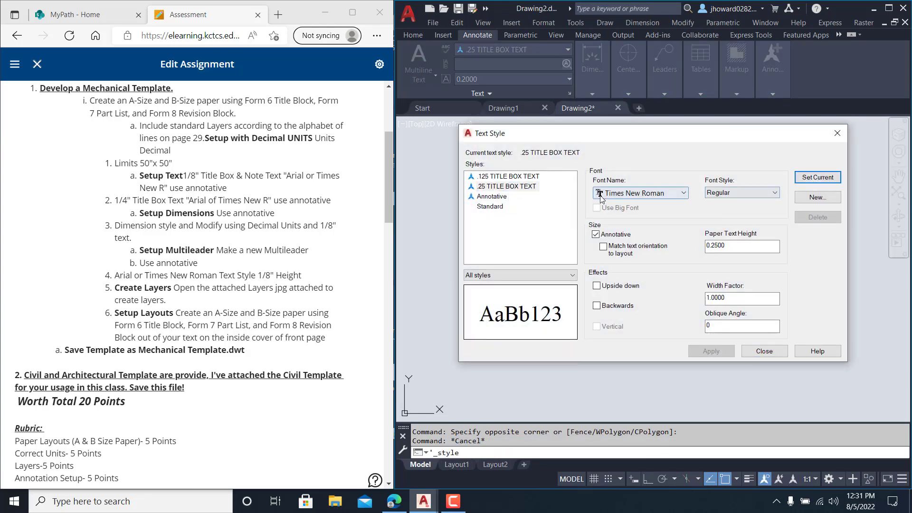
pyautogui.click(770, 354)
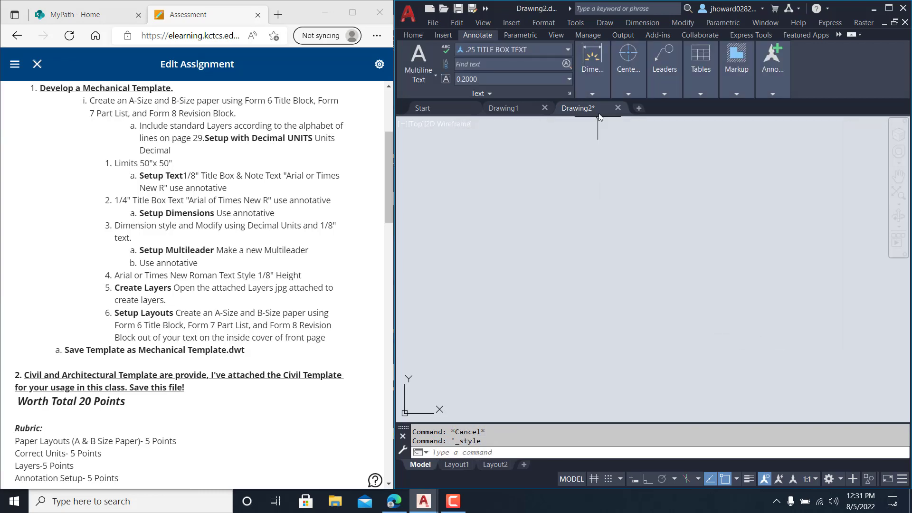
# Step: Make MECHANICAL DESIGN the current dimension style and close the dimension style manager
pyautogui.click(593, 90)
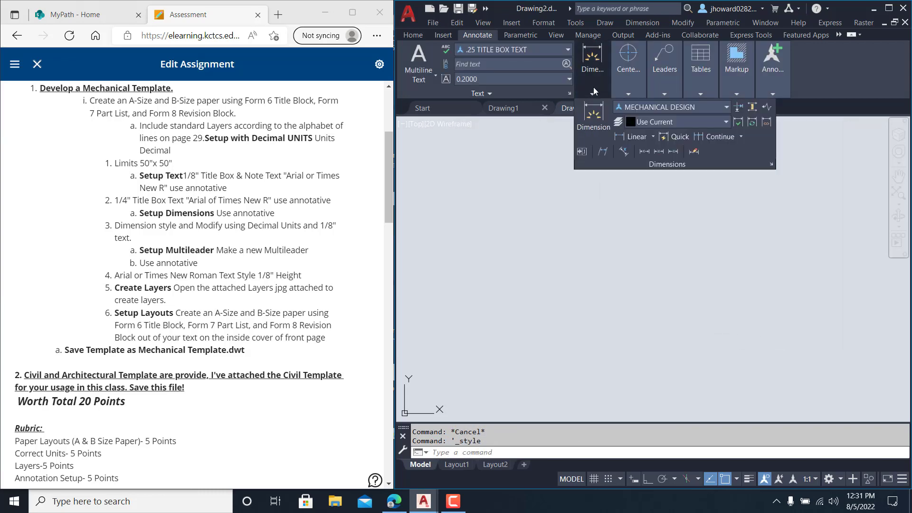
pyautogui.click(770, 165)
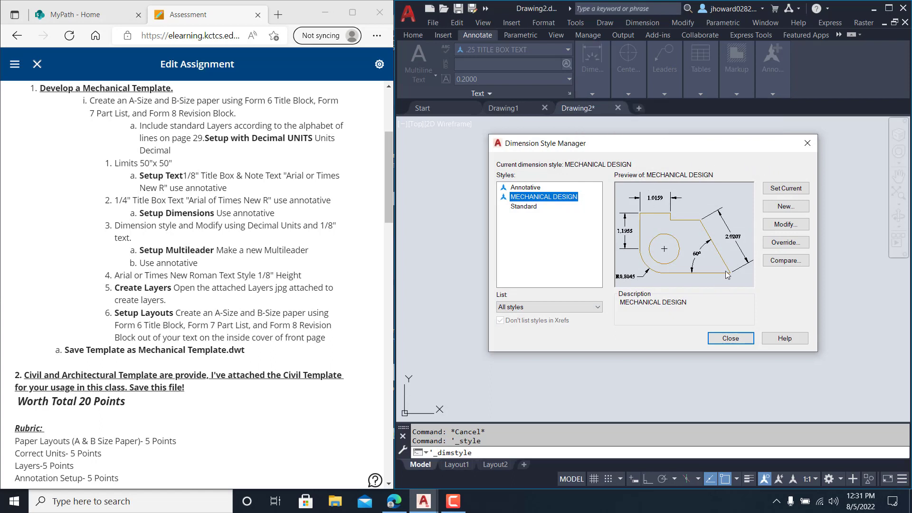
pyautogui.click(786, 188)
pyautogui.click(730, 338)
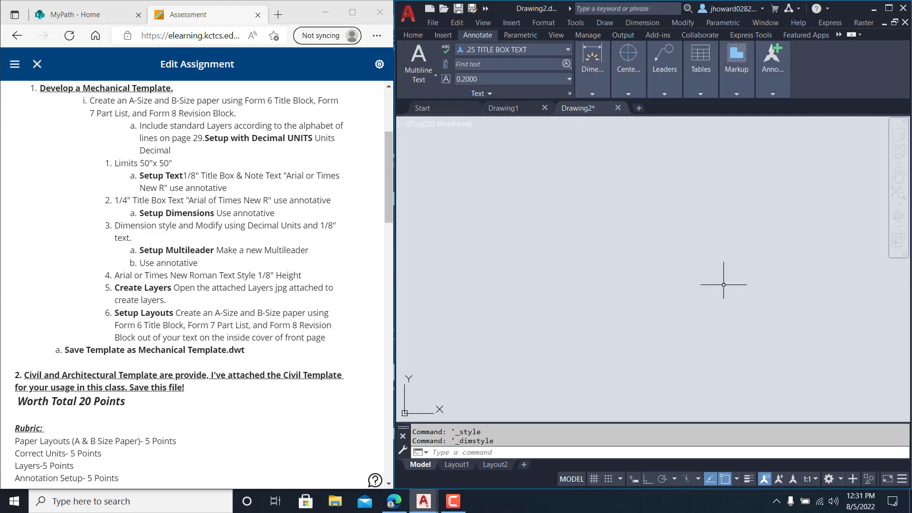
# Step: Start a new annotative multileader style named MECHANICAL, based on the Standard style, and continue to its settings
pyautogui.click(592, 93)
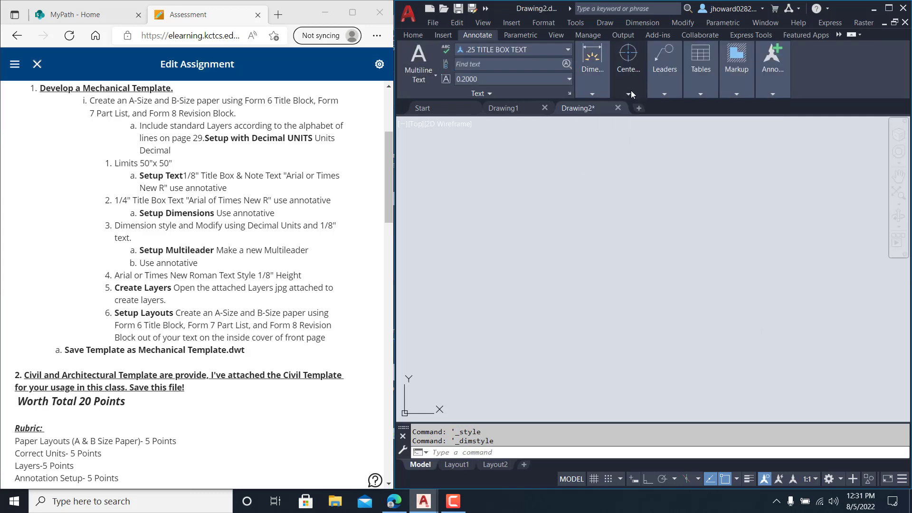
pyautogui.click(630, 93)
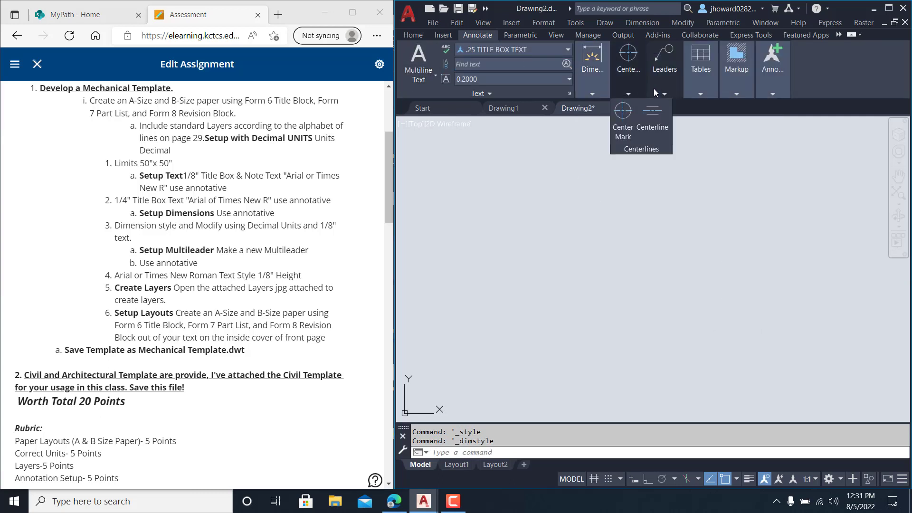
pyautogui.click(665, 93)
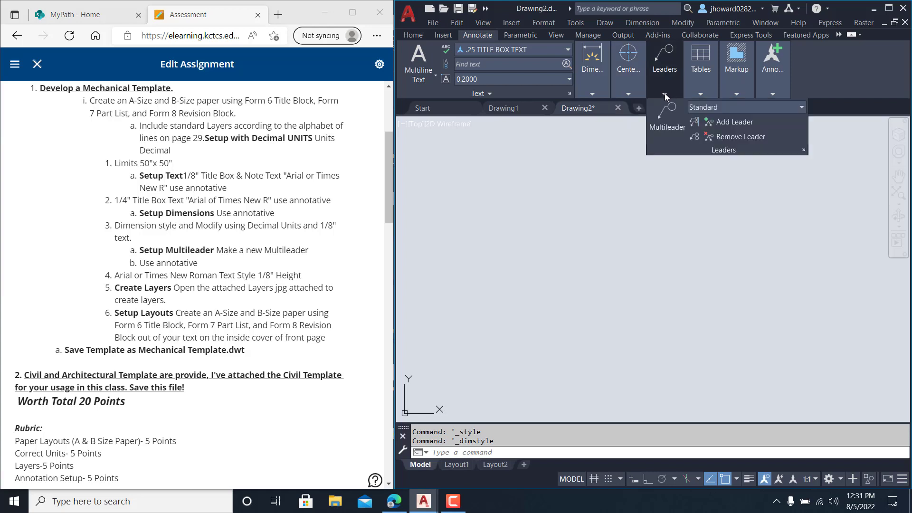
pyautogui.click(803, 151)
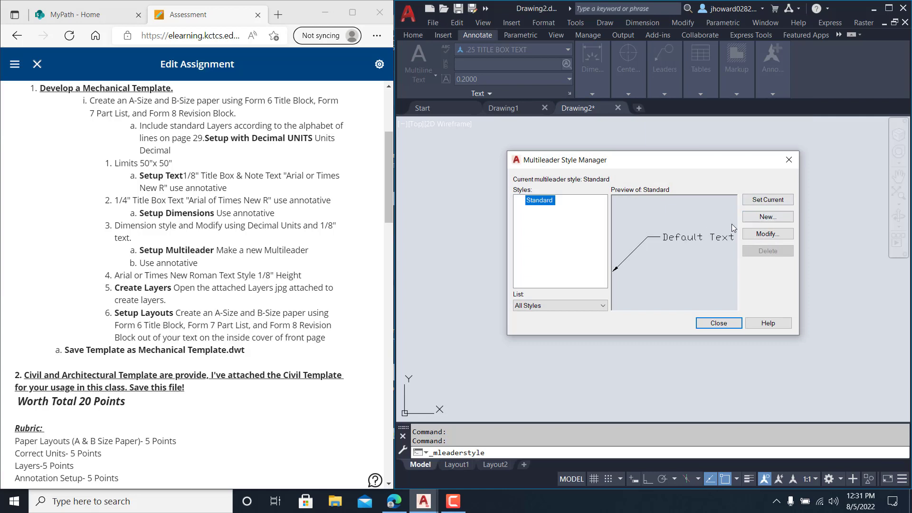
pyautogui.click(767, 217)
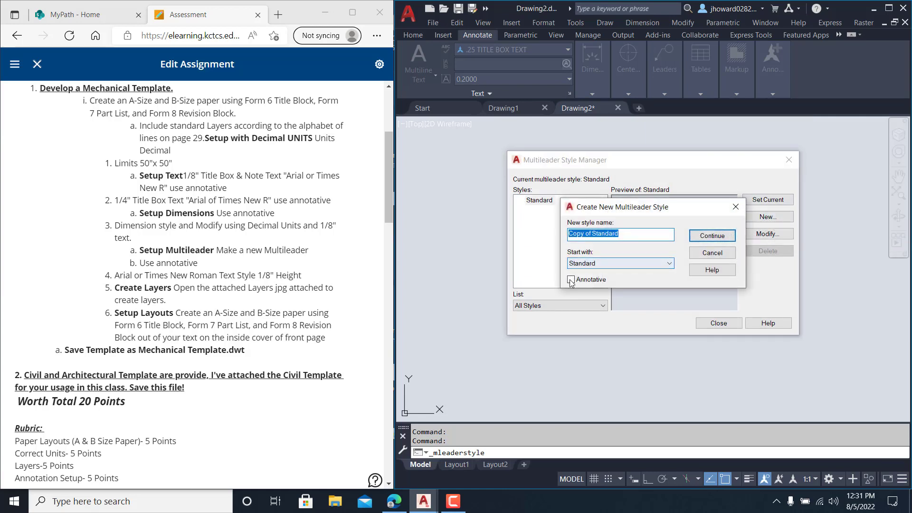
pyautogui.click(571, 280)
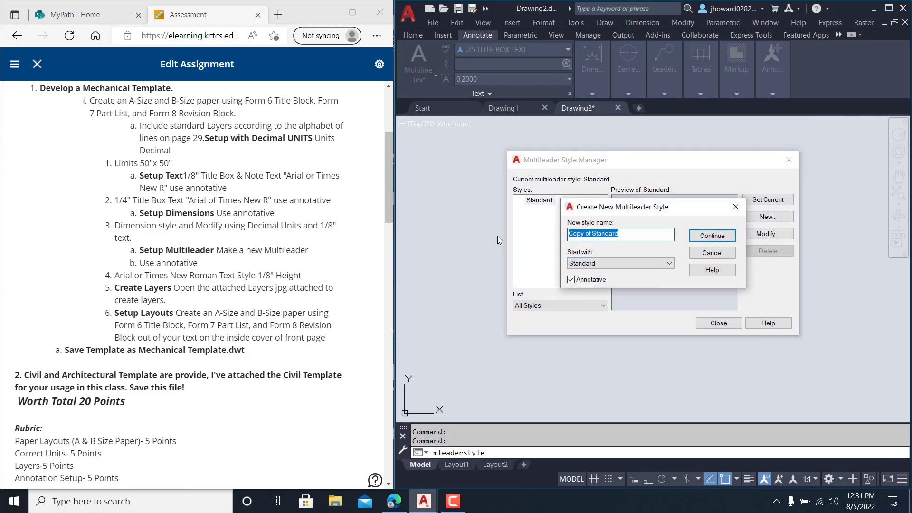
pyautogui.write('MECH')
pyautogui.write('AC')
pyautogui.write('NICAL')
pyautogui.click(719, 239)
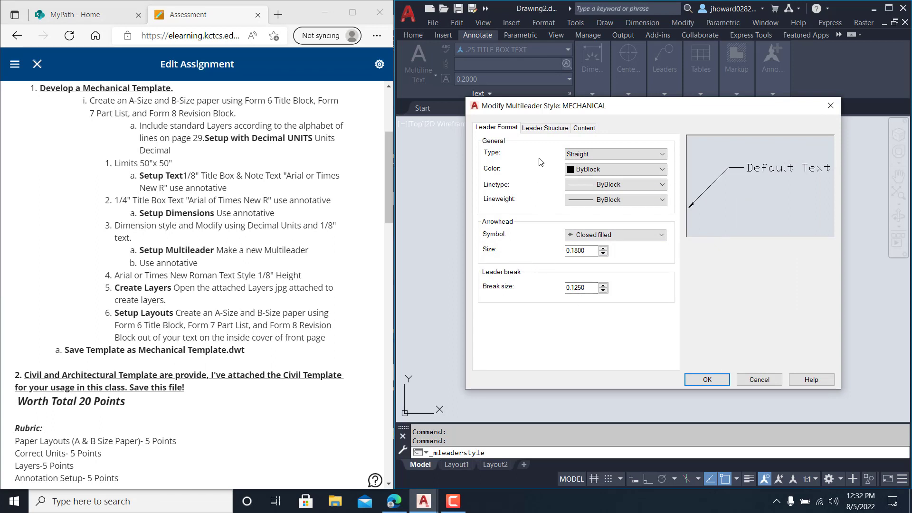
# Step: Review the MECHANICAL multileader style's leader format and structure settings, and set its text style to .125 TITLE BOX TEXT
pyautogui.click(549, 131)
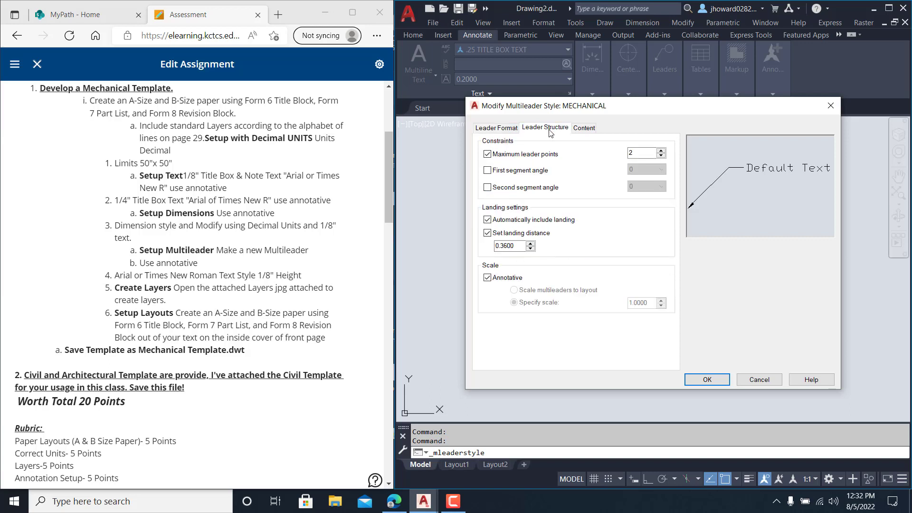
pyautogui.click(512, 132)
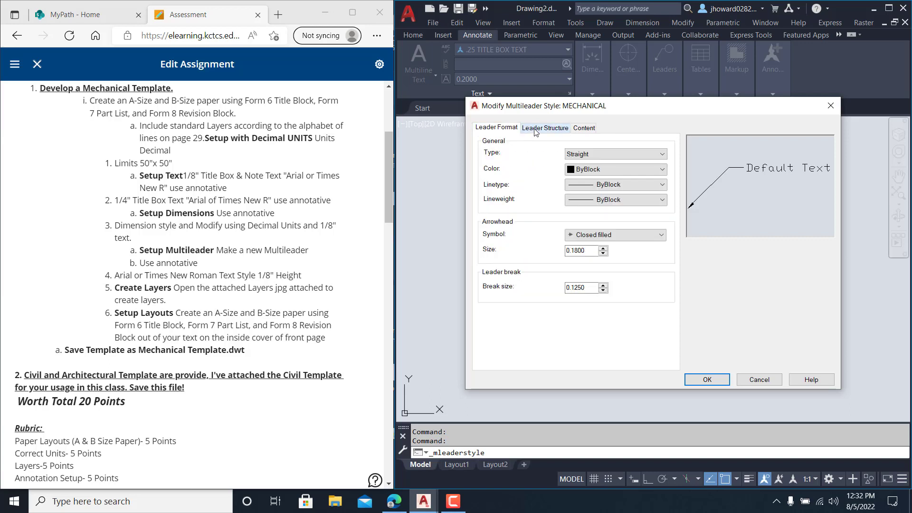
pyautogui.click(584, 128)
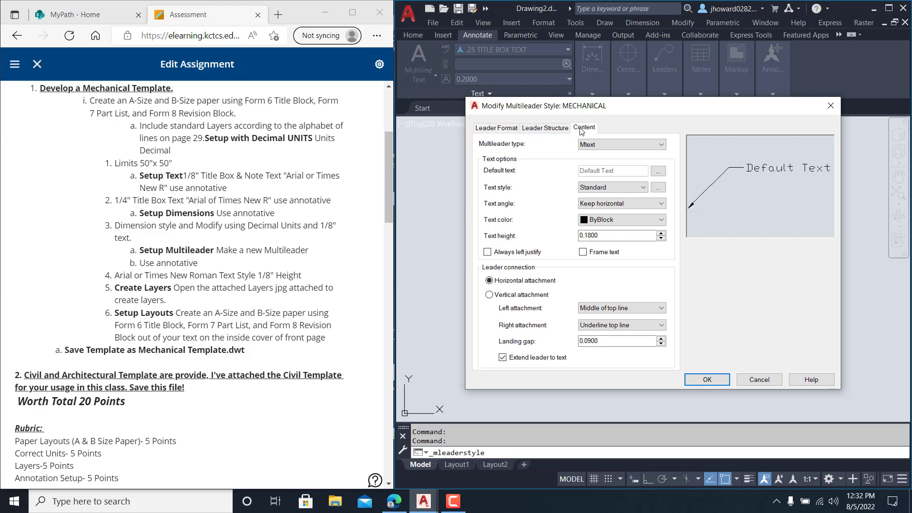
pyautogui.click(635, 187)
pyautogui.click(626, 199)
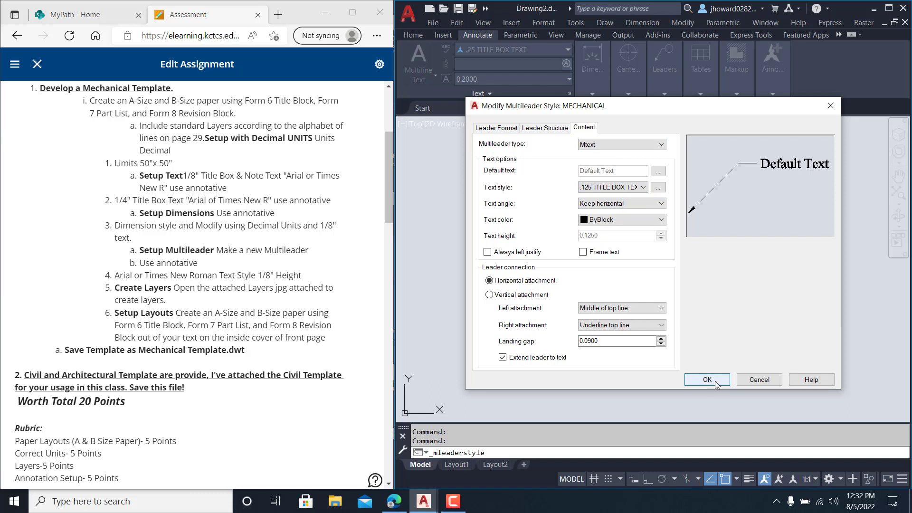
# Step: Recheck the leader structure and format, save the MECHANICAL multileader style, and make it the current style
pyautogui.click(548, 130)
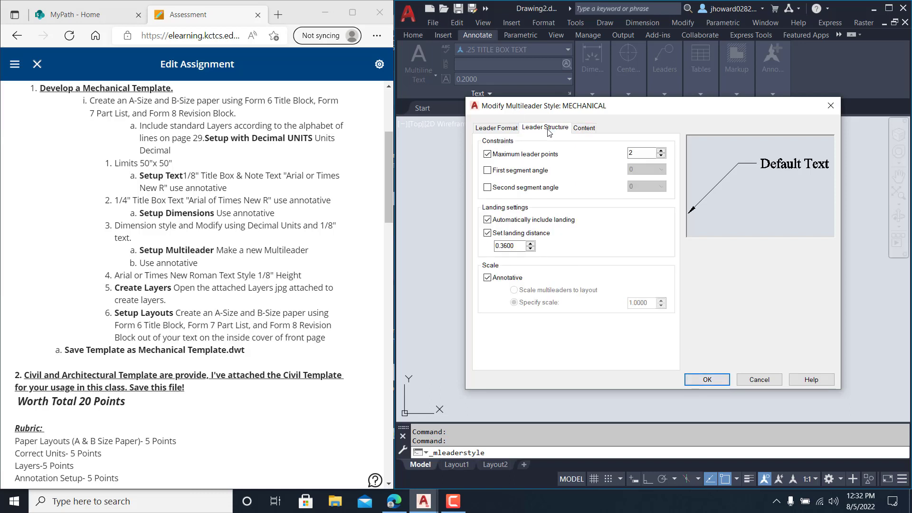
pyautogui.click(509, 129)
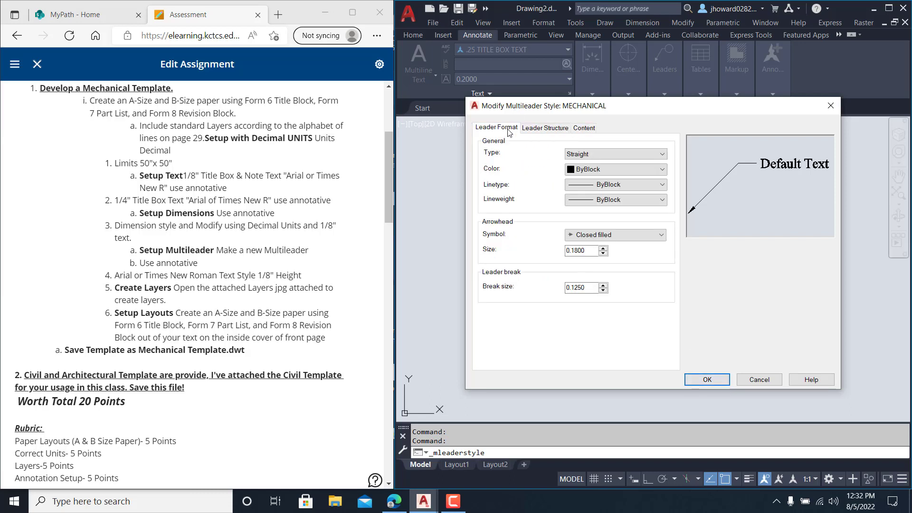
pyautogui.click(711, 380)
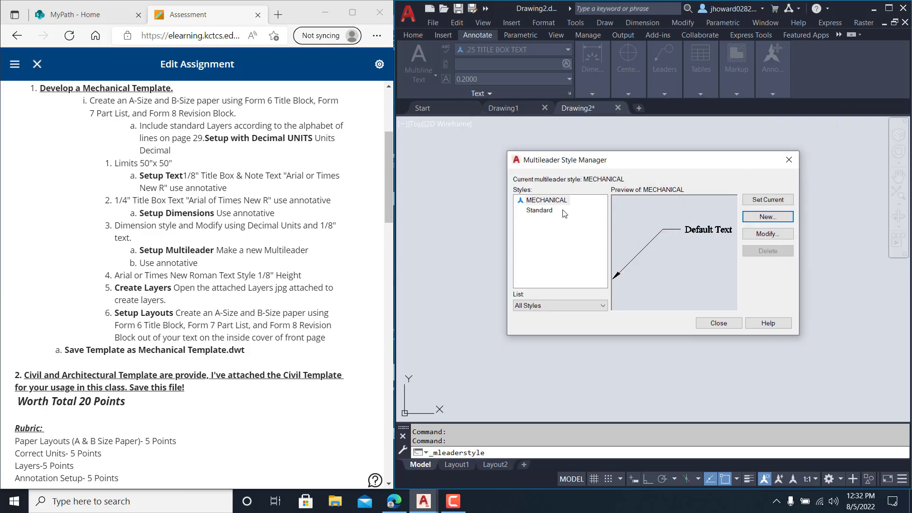
pyautogui.click(766, 203)
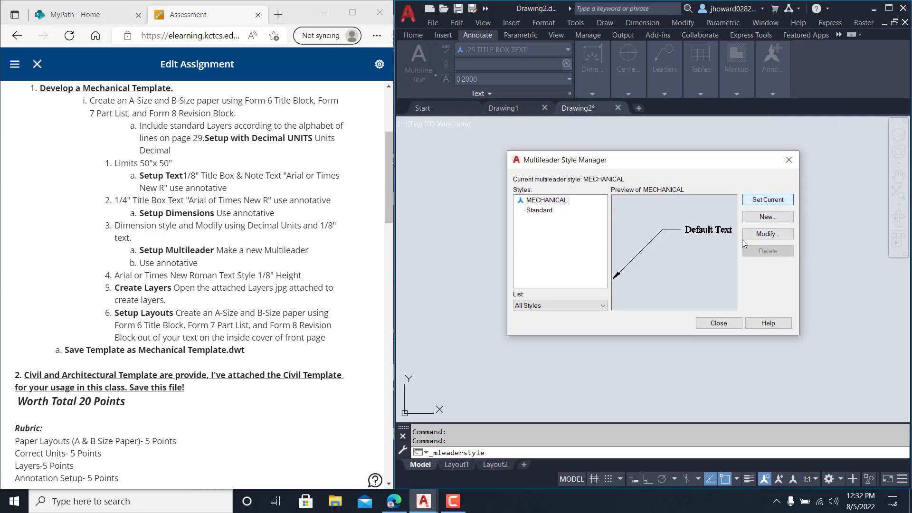
pyautogui.click(723, 327)
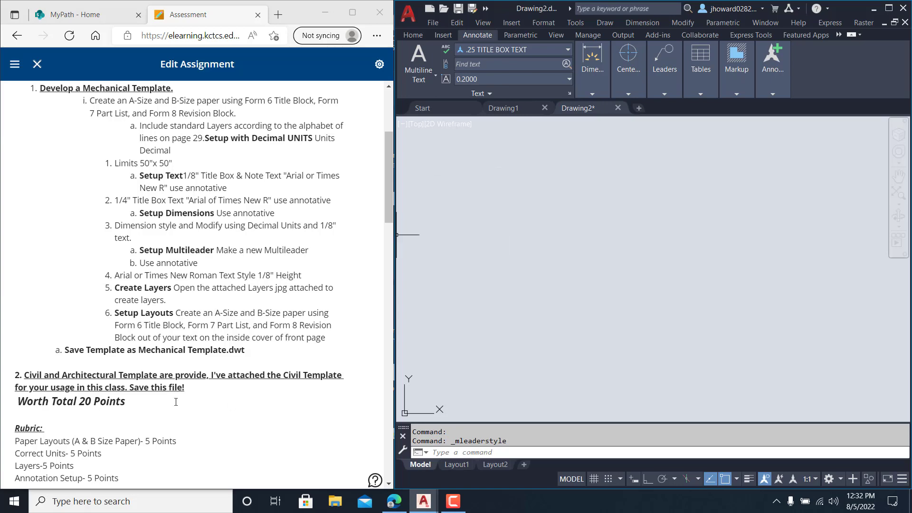
# Step: Find the layer settings table in the assignment page and open the Layer Properties Manager, placed so the table stays readable
pyautogui.scroll(-2, 190, 315)
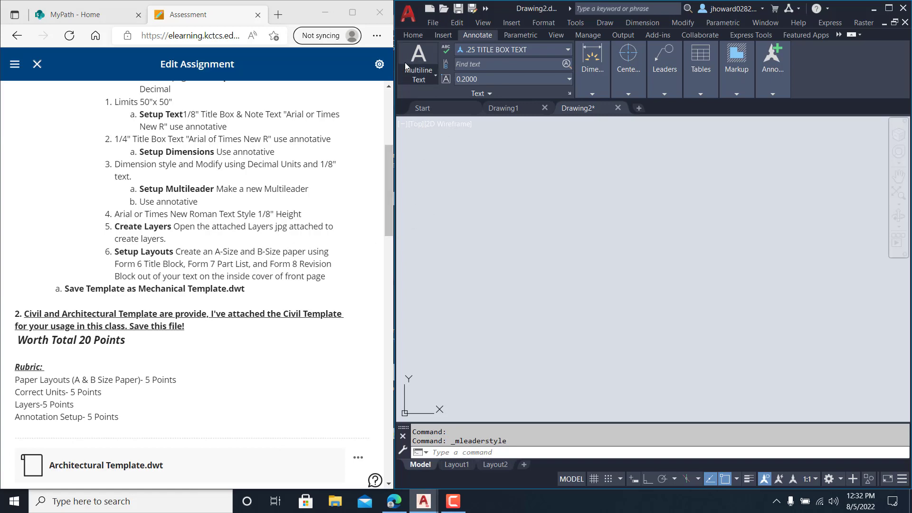
pyautogui.click(417, 40)
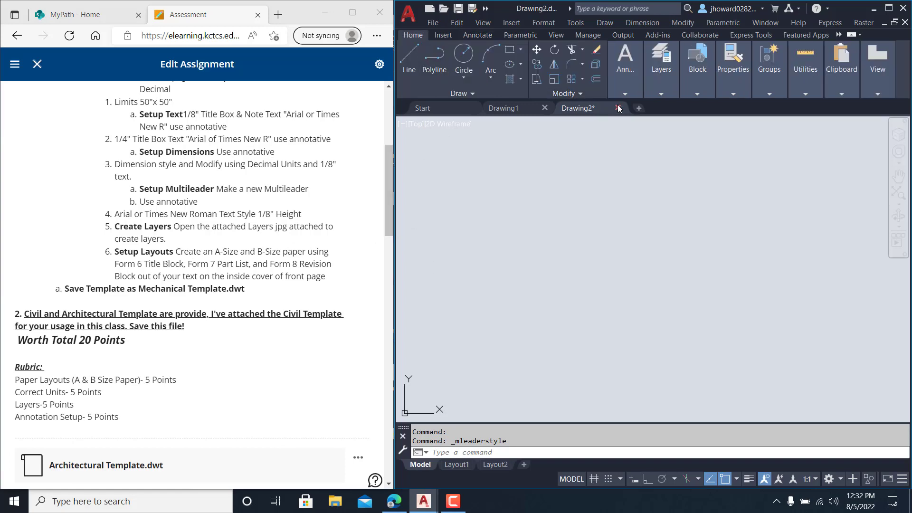
pyautogui.scroll(-9, 101, 234)
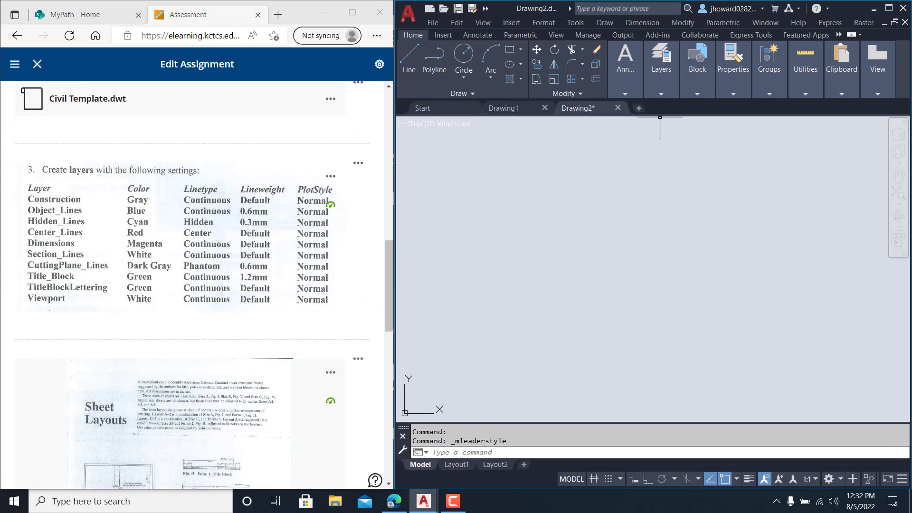
pyautogui.click(668, 93)
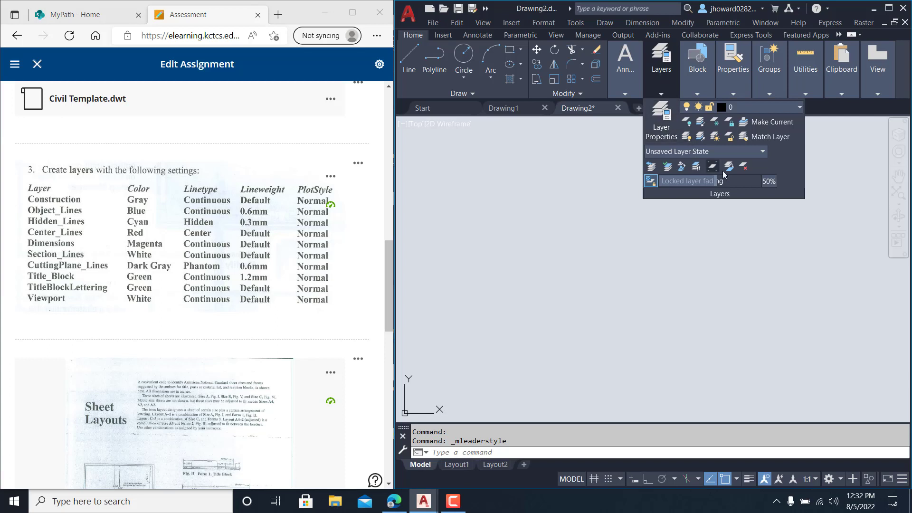
pyautogui.click(666, 137)
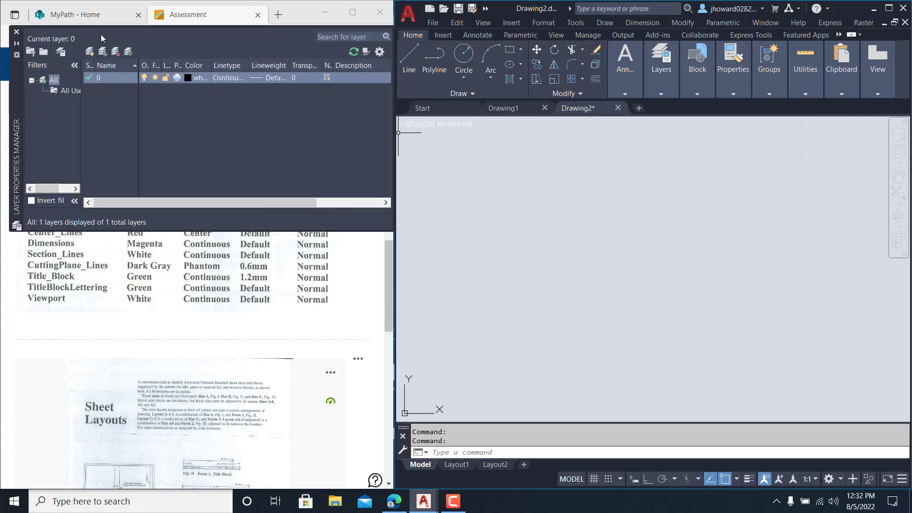
pyautogui.moveTo(11, 70)
pyautogui.mouseDown()
pyautogui.moveTo(65, 56)
pyautogui.moveTo(307, 48)
pyautogui.moveTo(395, 85)
pyautogui.mouseUp()
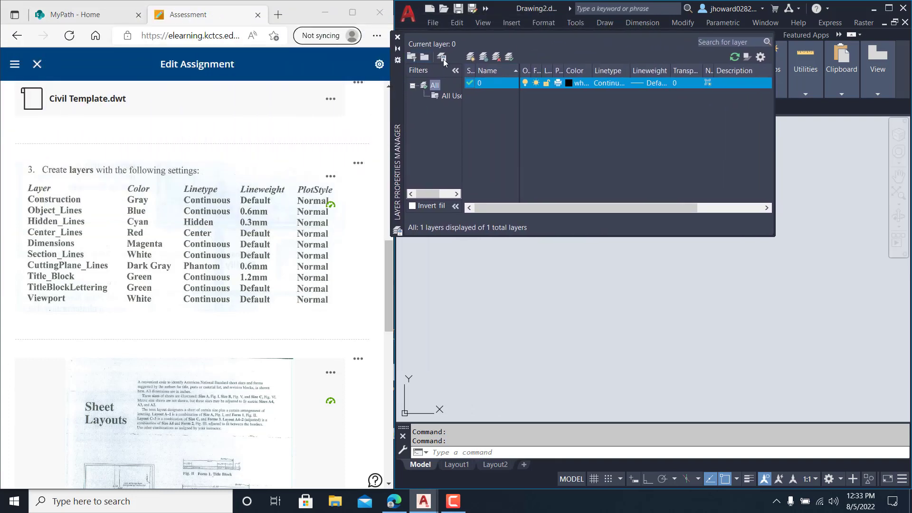
# Step: Create a layer named CONSTRUCTION with gray color 8 and the Continuous linetype
pyautogui.click(471, 60)
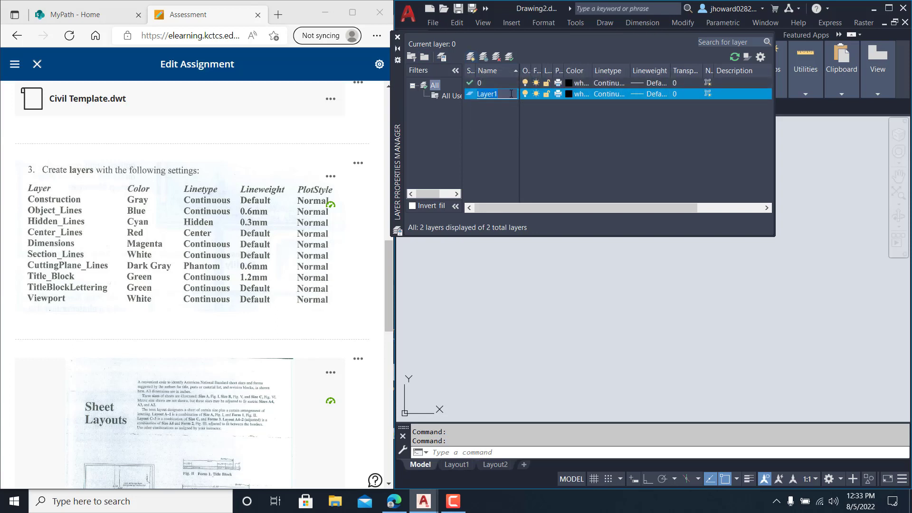
pyautogui.write('CO')
pyautogui.write('NSTRUCTION')
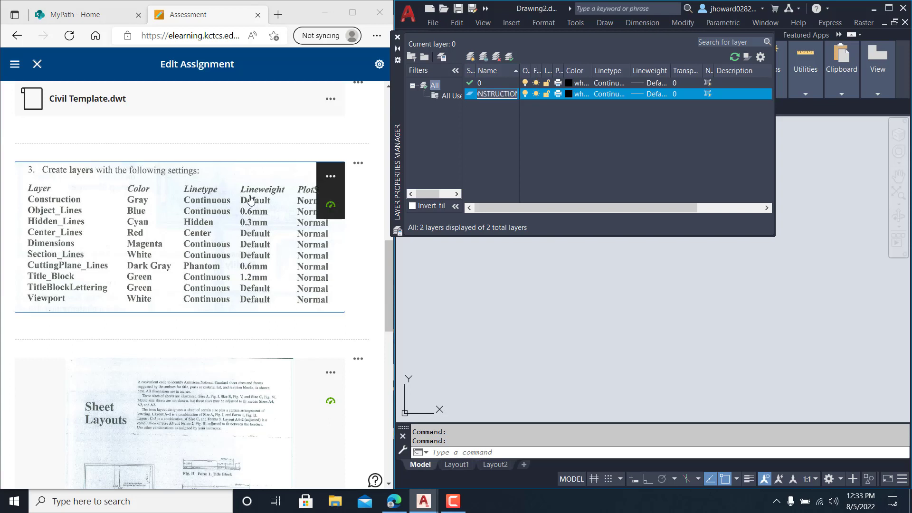
pyautogui.click(569, 94)
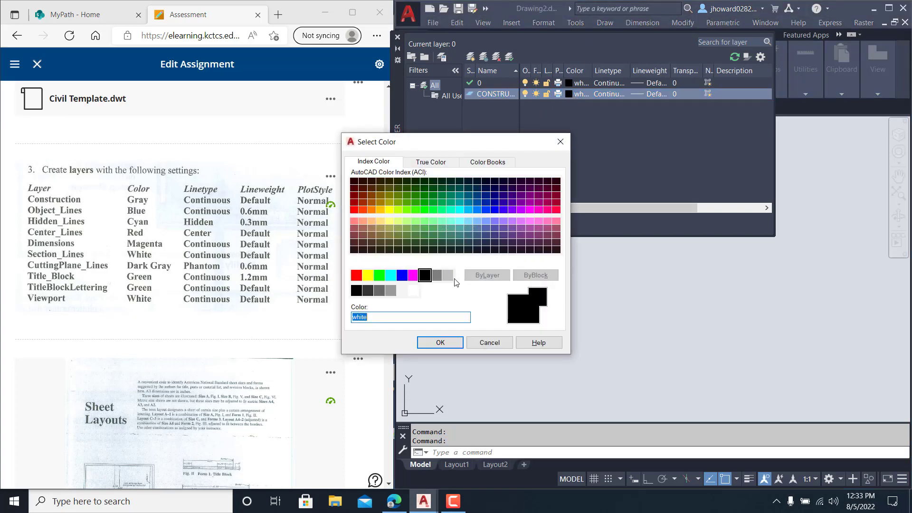
pyautogui.click(438, 278)
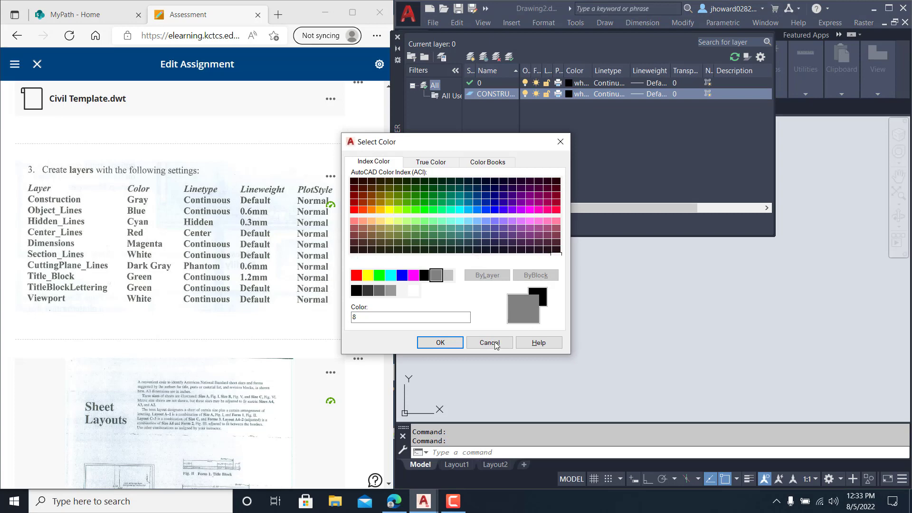
pyautogui.click(440, 342)
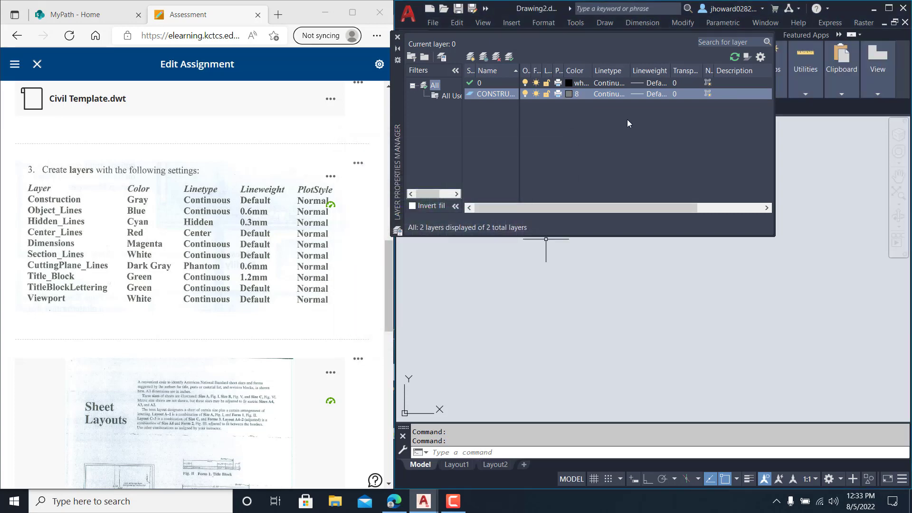
pyautogui.click(609, 96)
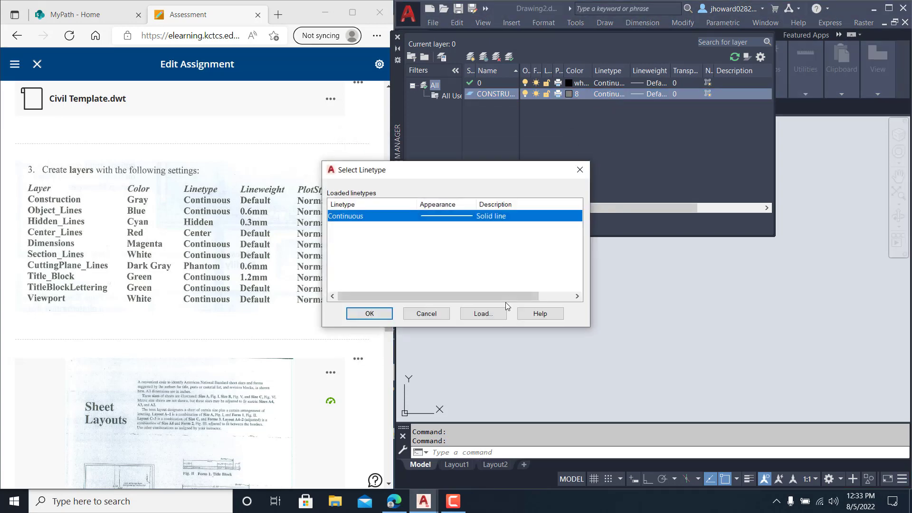
pyautogui.click(368, 314)
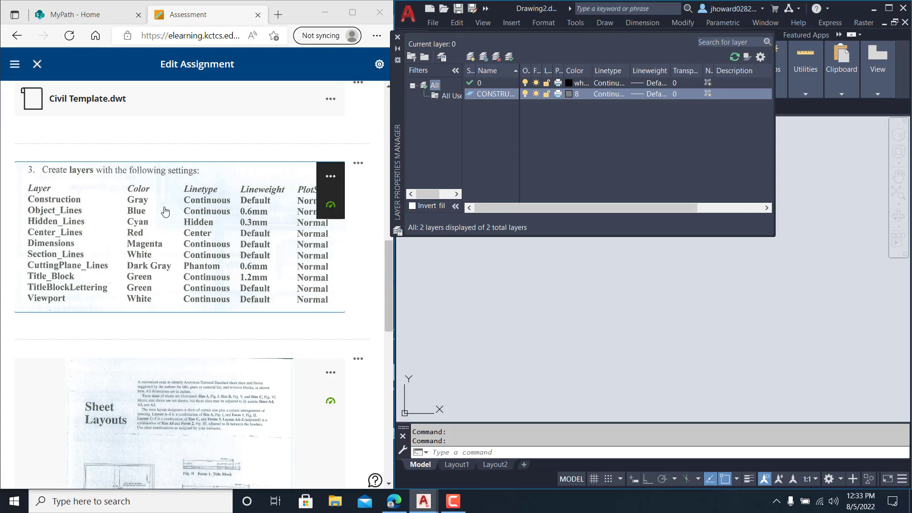
# Step: Create a layer named HIDDEN and set its color to dark gray 251
pyautogui.click(471, 57)
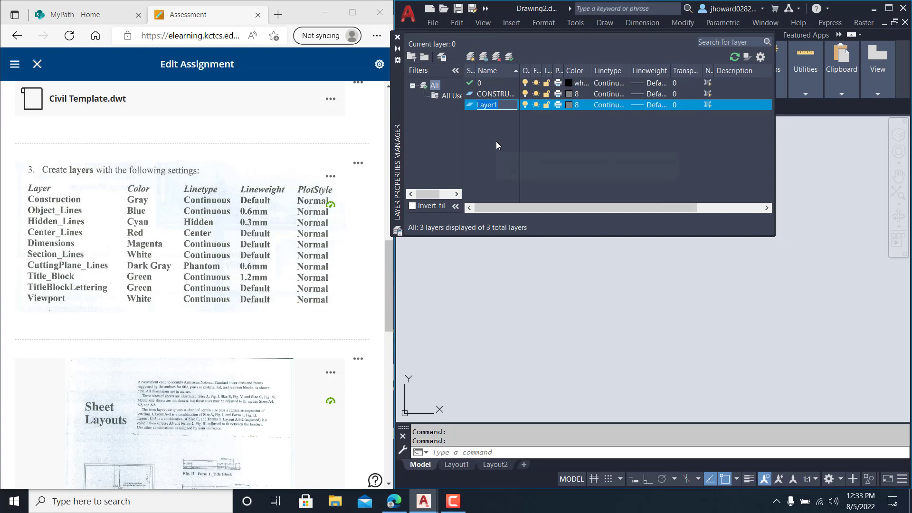
pyautogui.write('HIDDEN')
pyautogui.click(572, 105)
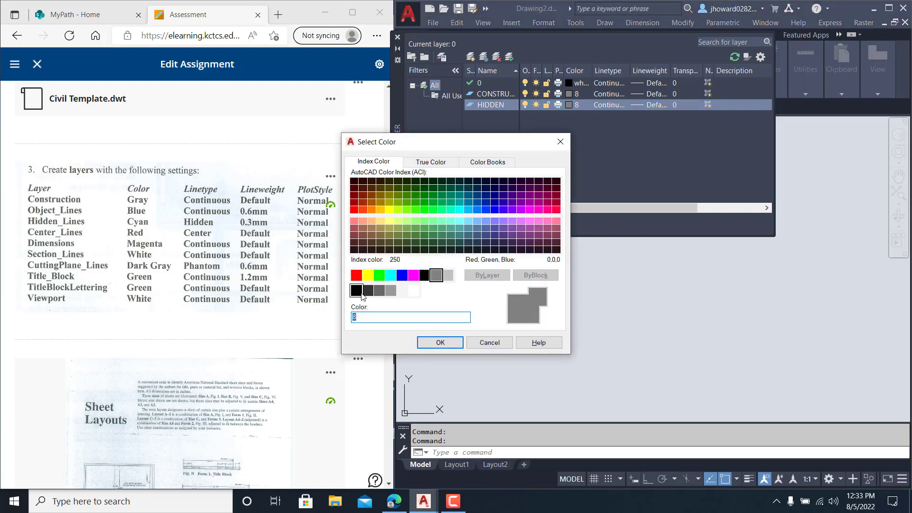
pyautogui.click(367, 291)
pyautogui.click(441, 343)
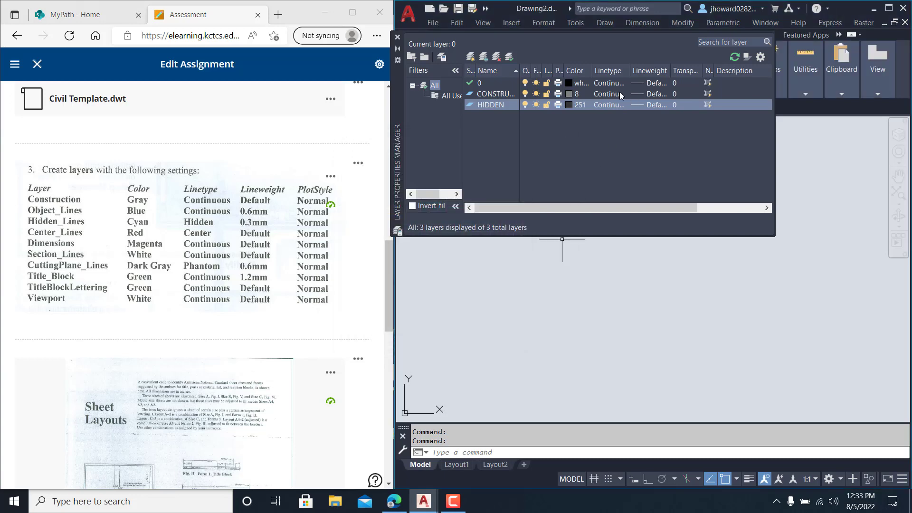
# Step: Load the HIDDEN linetype from acad.lin and assign it to the HIDDEN layer
pyautogui.click(605, 106)
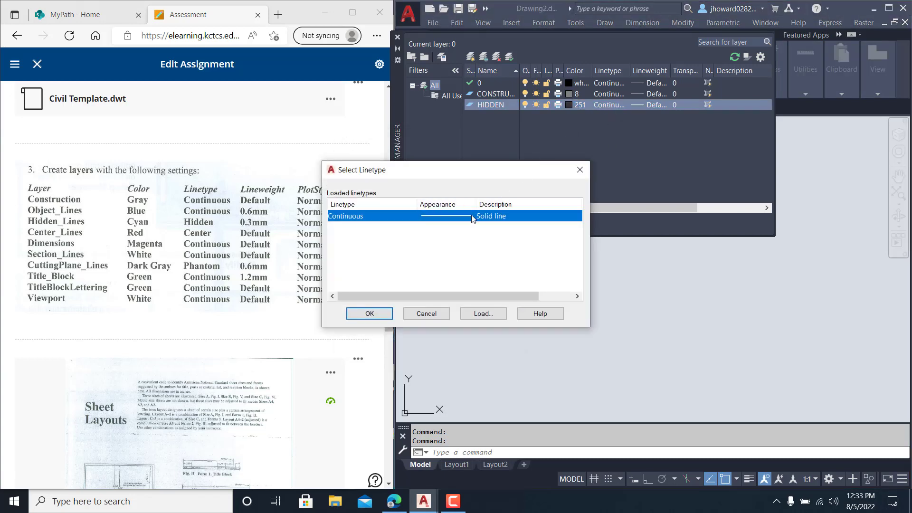
pyautogui.click(477, 314)
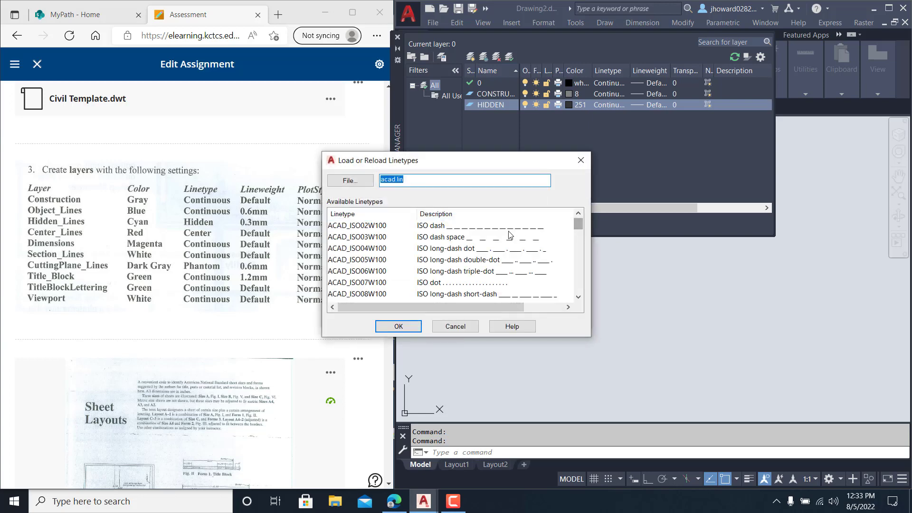
pyautogui.moveTo(581, 227); pyautogui.dragTo(580, 282)
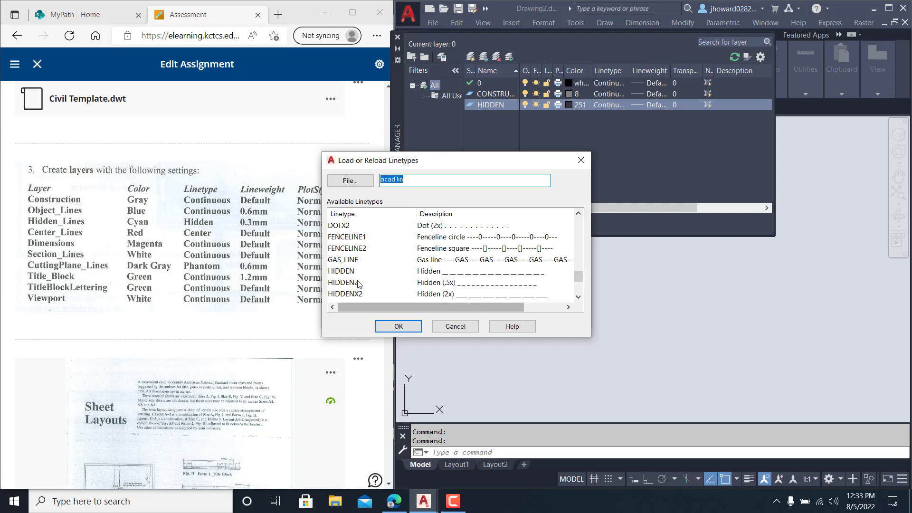
pyautogui.click(346, 271)
pyautogui.click(398, 327)
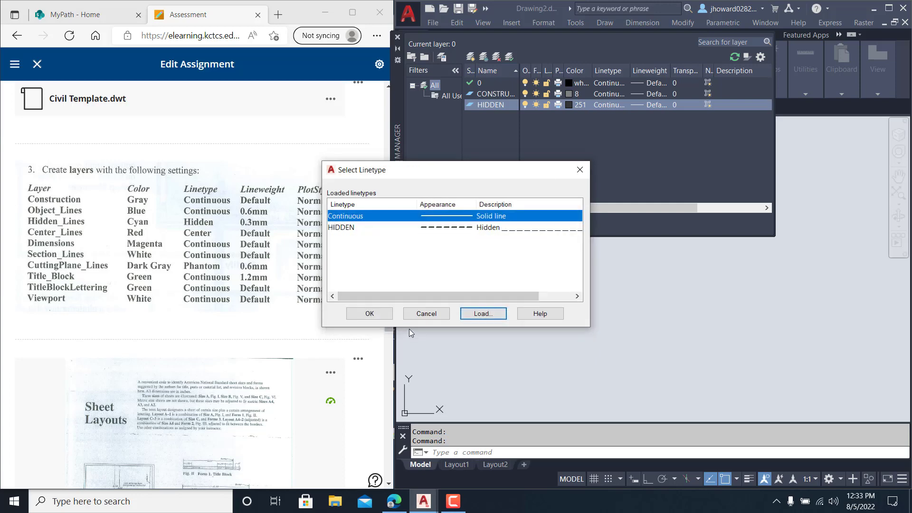
pyautogui.click(430, 228)
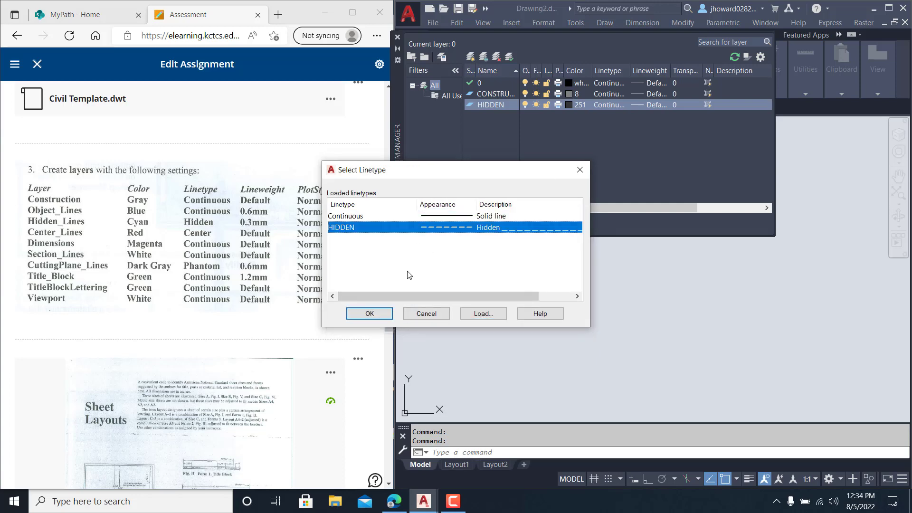
pyautogui.click(370, 314)
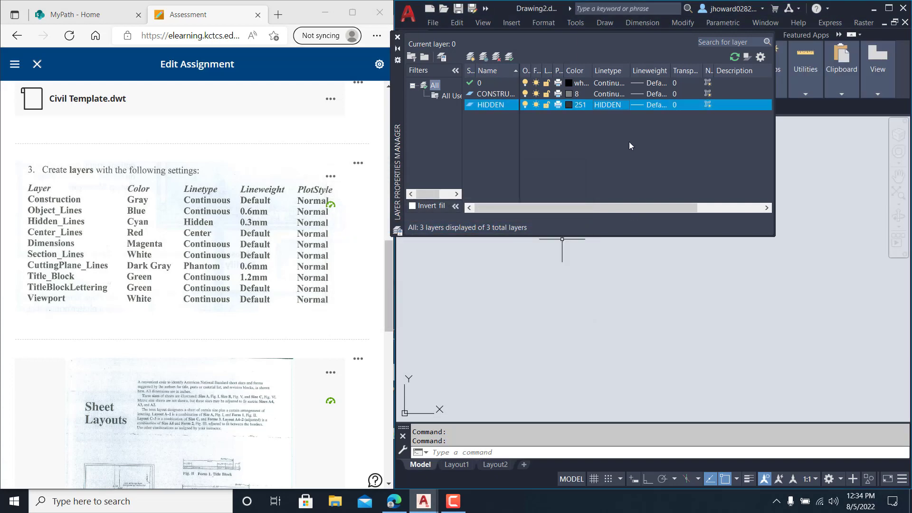
# Step: Set the HIDDEN layer's lineweight to 0.30 mm and close the Layer Properties Manager
pyautogui.click(653, 106)
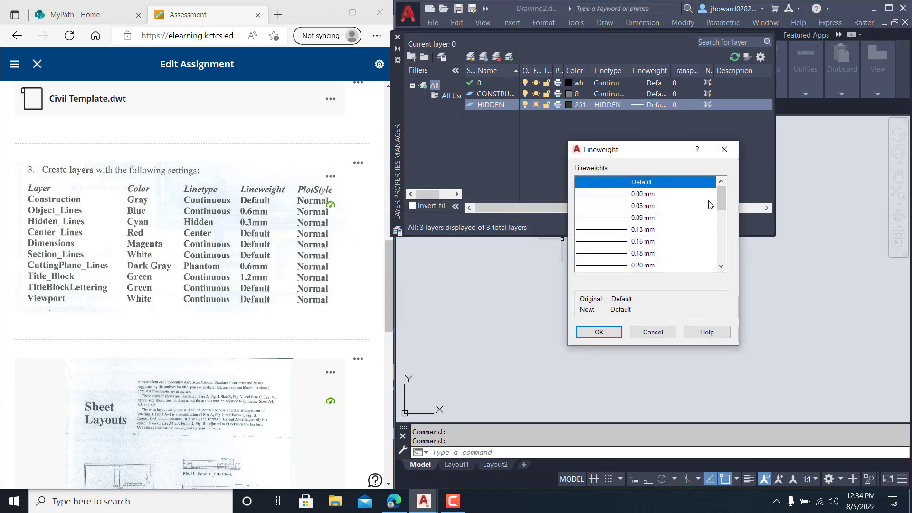
pyautogui.moveTo(721, 204); pyautogui.dragTo(721, 220)
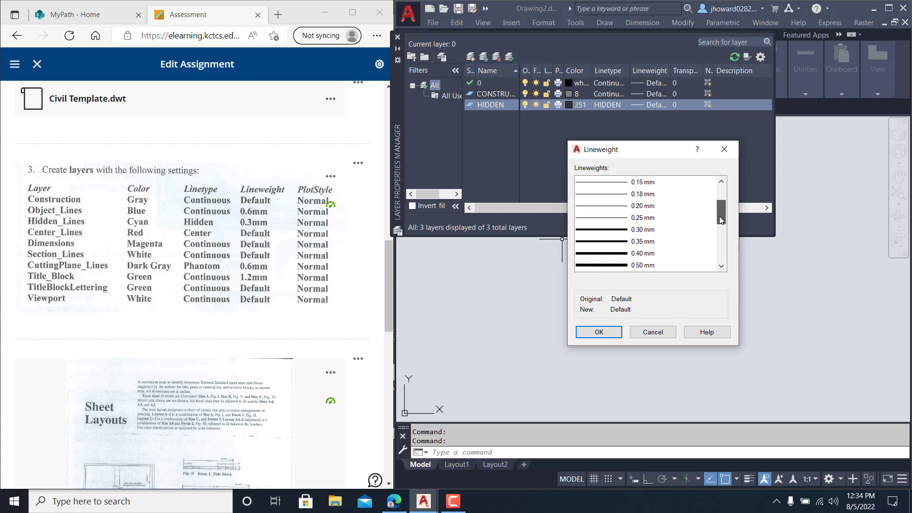
pyautogui.click(651, 230)
pyautogui.click(600, 332)
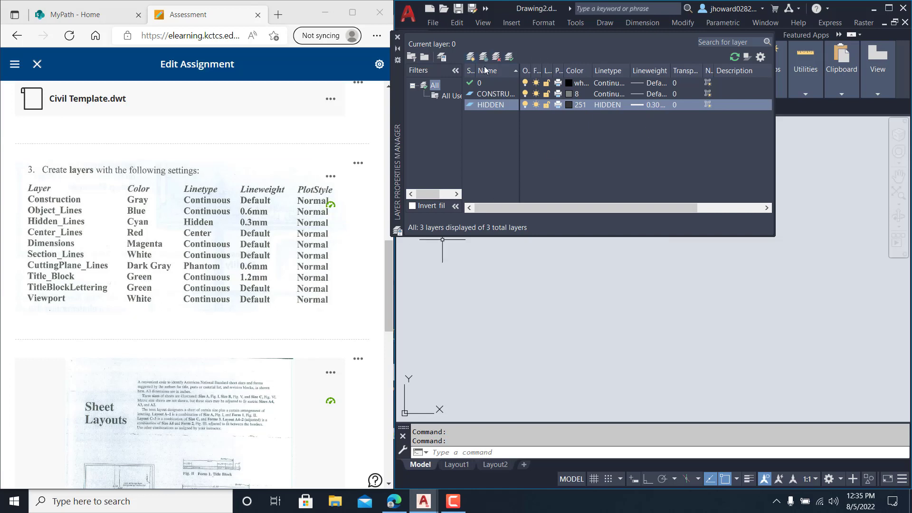
pyautogui.click(397, 37)
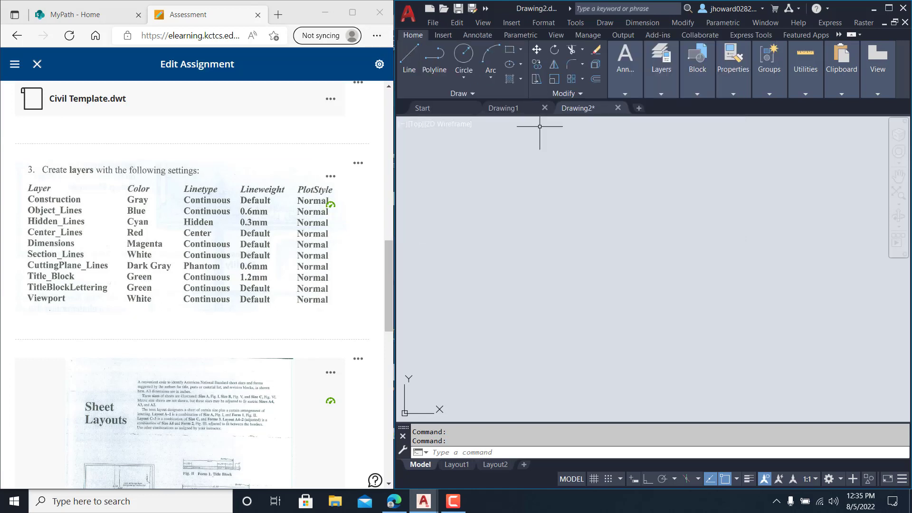
# Step: Switch to the Layout1 paper space and inspect its default viewport
pyautogui.click(461, 467)
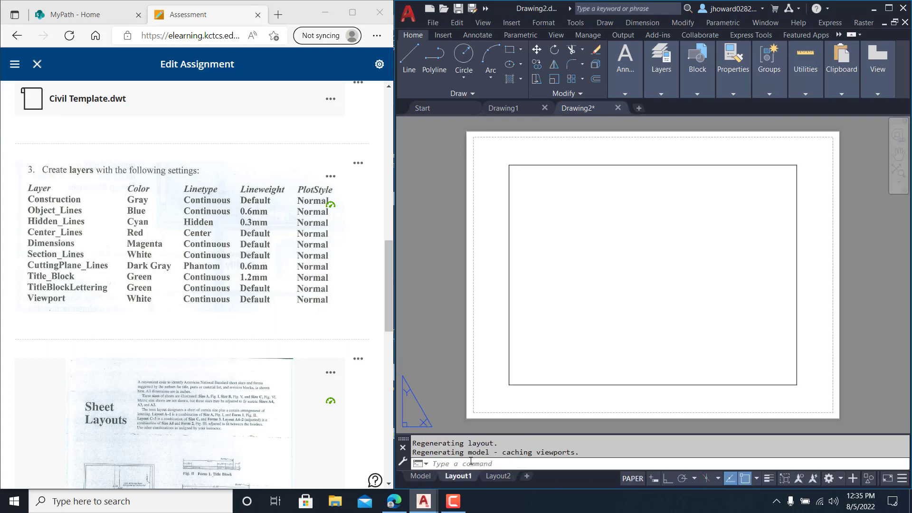
pyautogui.click(424, 474)
pyautogui.click(456, 475)
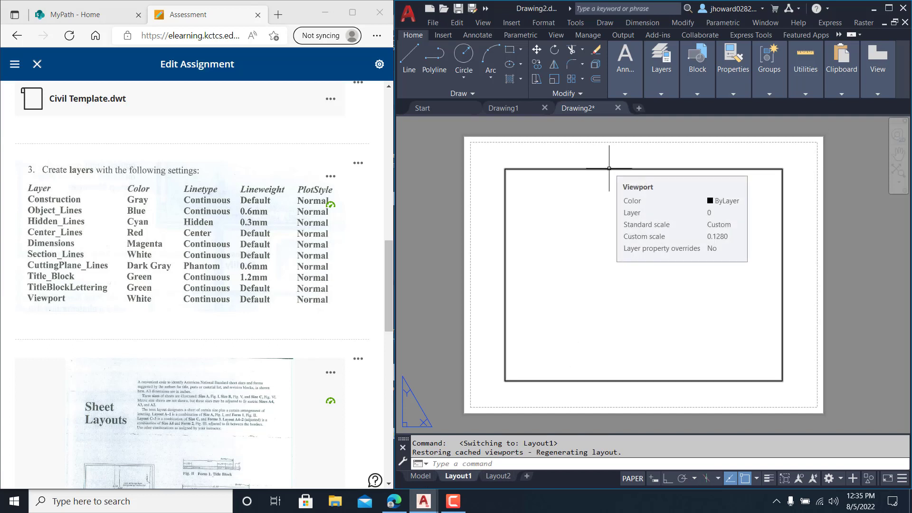
pyautogui.click(609, 168)
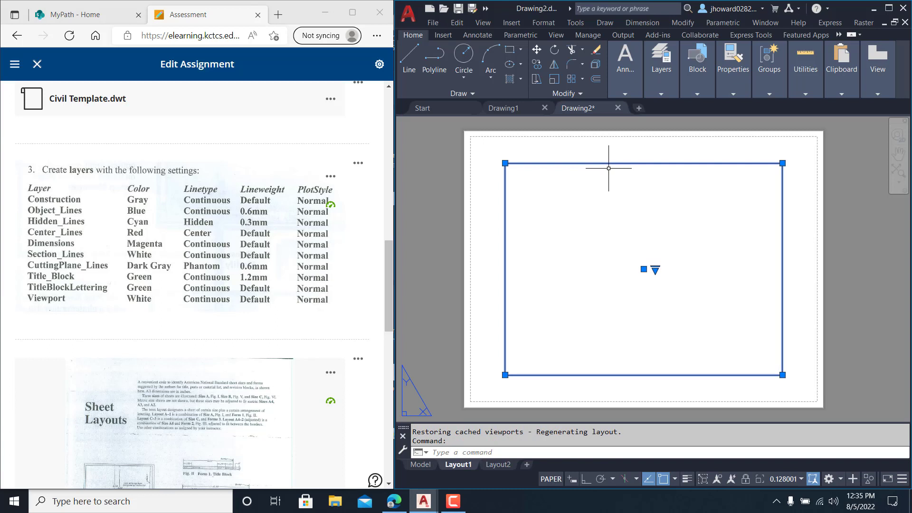
pyautogui.press('Escape')
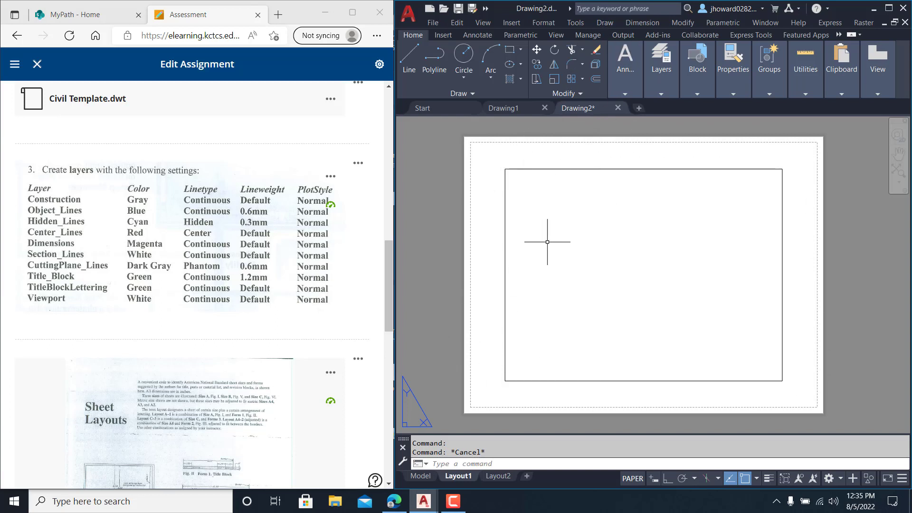
# Step: Create a layer named BORDER LAYER in the Layer Properties Manager
pyautogui.click(663, 91)
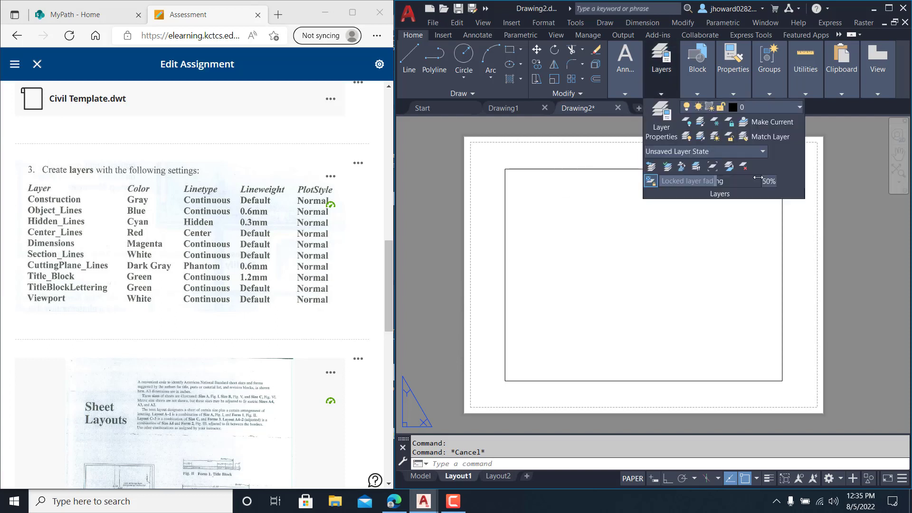
pyautogui.click(661, 122)
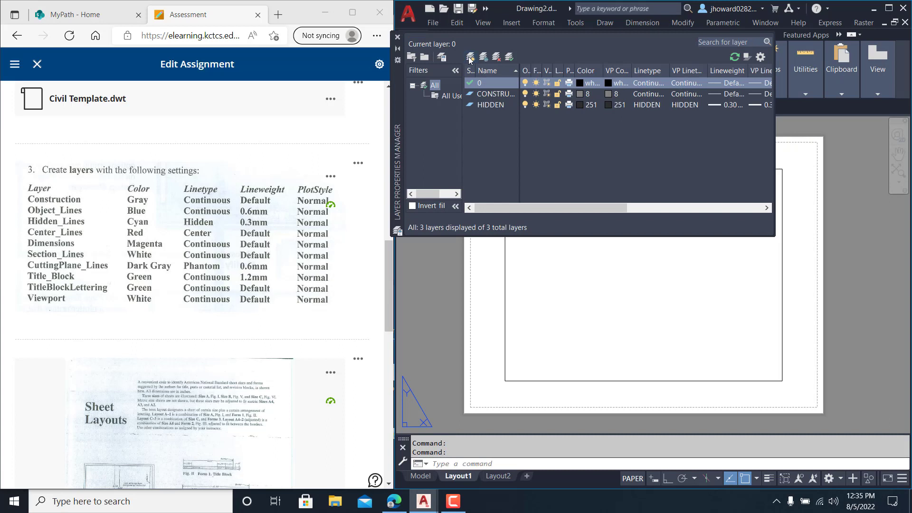
pyautogui.click(469, 59)
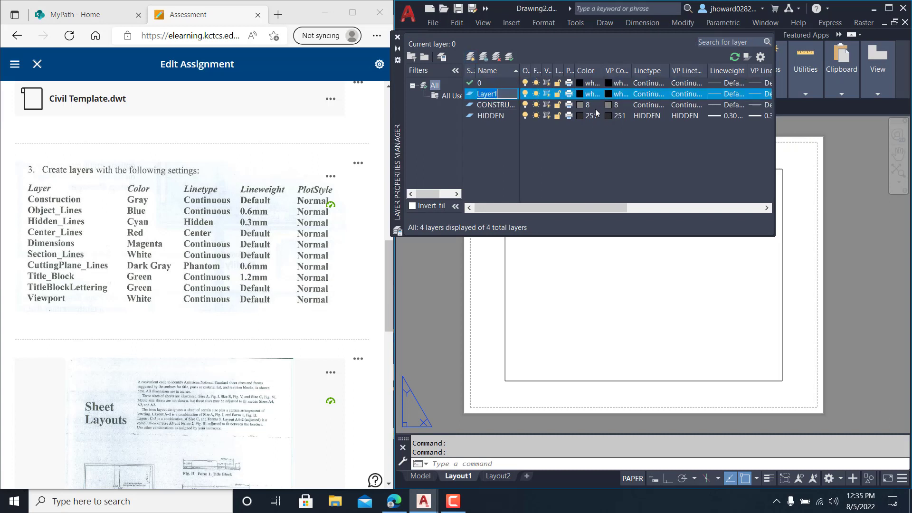
pyautogui.write('BO')
pyautogui.write('RDER LAYER')
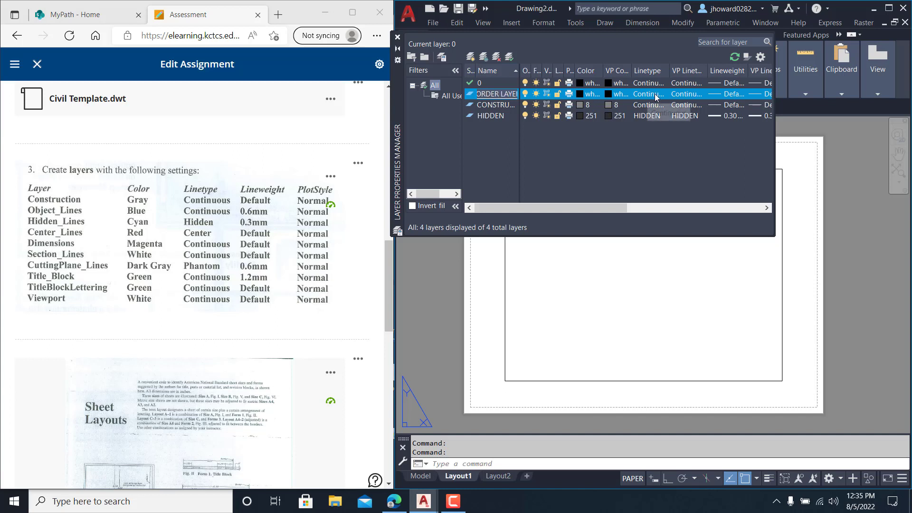
# Step: Set BORDER LAYER's lineweight to 1.20 mm, make it the current layer and close the Layer Properties Manager
pyautogui.click(725, 93)
pyautogui.moveTo(725, 200); pyautogui.dragTo(721, 247)
pyautogui.click(644, 254)
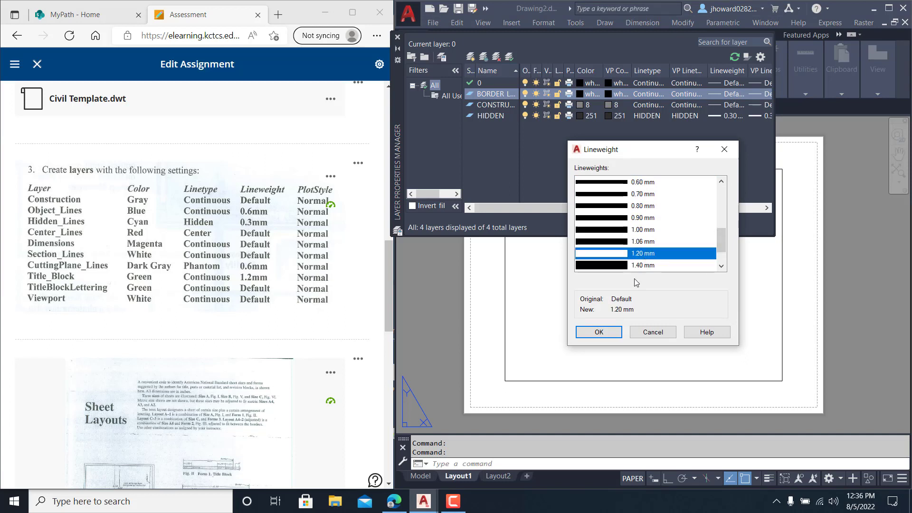
pyautogui.press('Return')
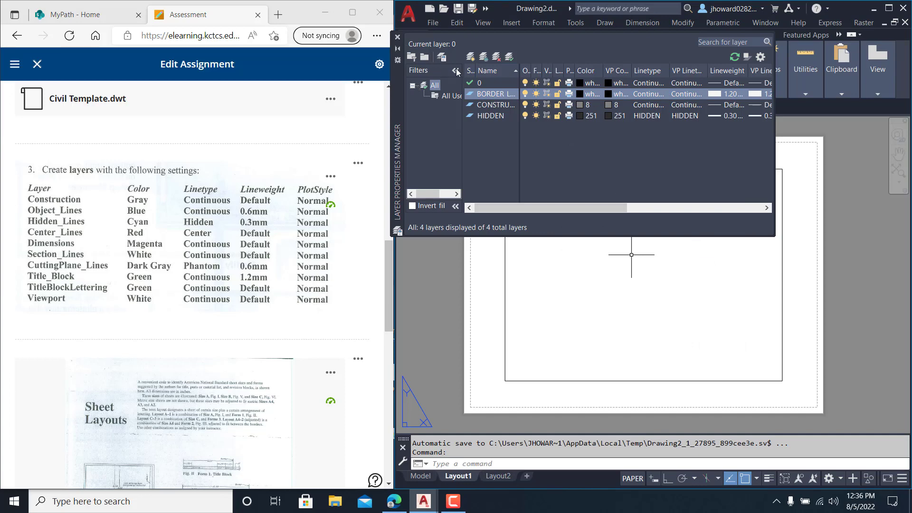
pyautogui.click(508, 57)
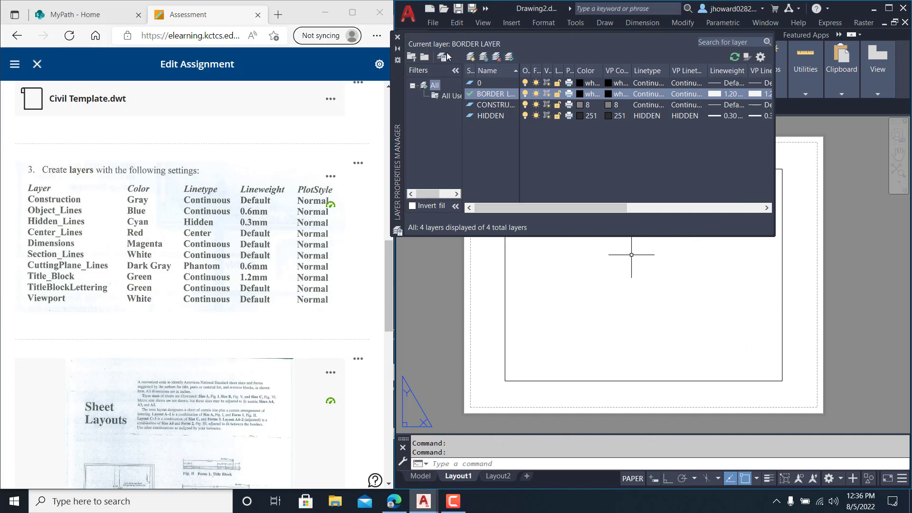
pyautogui.click(397, 37)
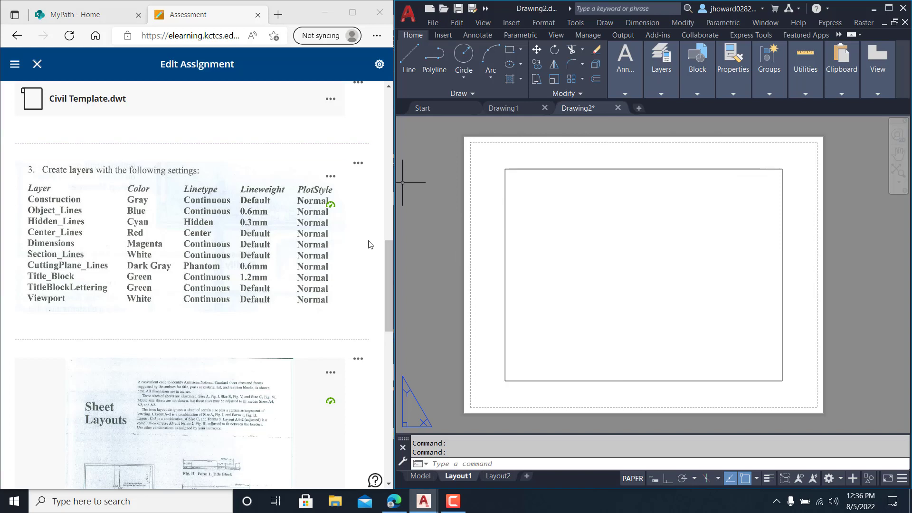
# Step: Modify Layout1's page setup to use the DWG To PDF.pc3 plotter
pyautogui.scroll(-7, 370, 245)
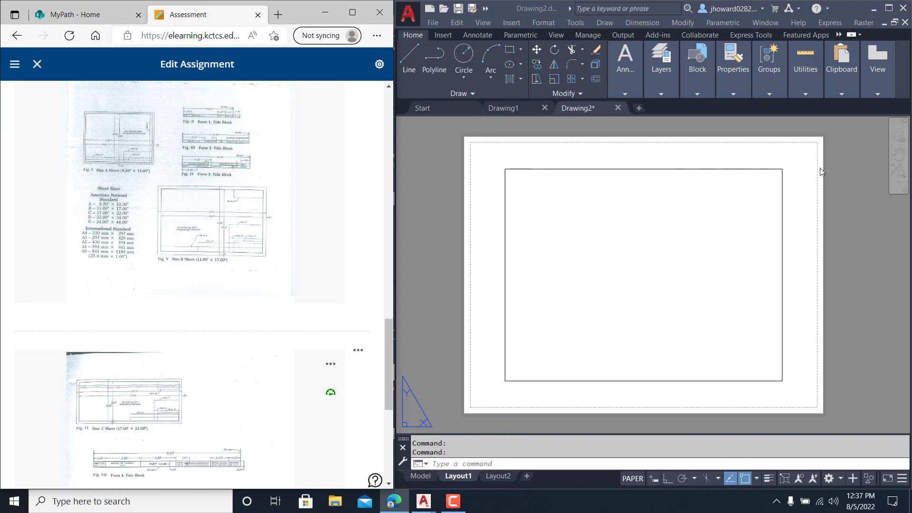
pyautogui.rightClick(460, 478)
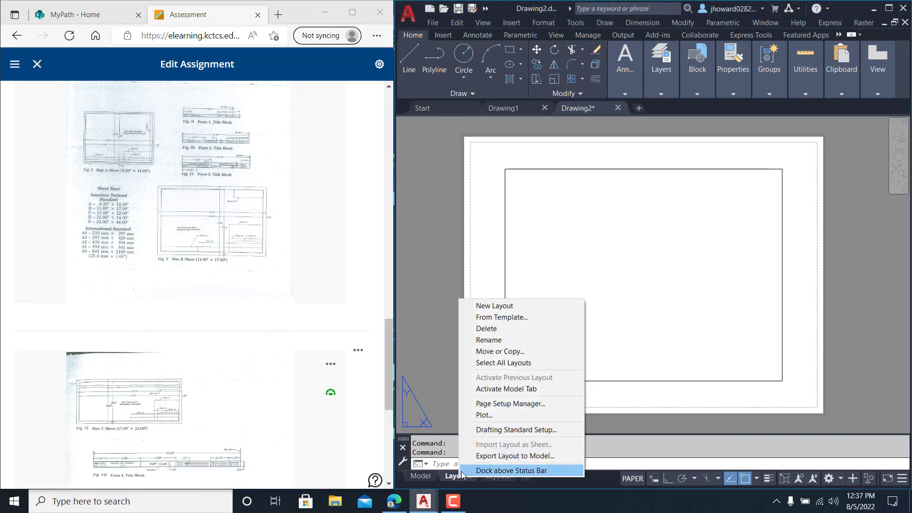
pyautogui.click(508, 404)
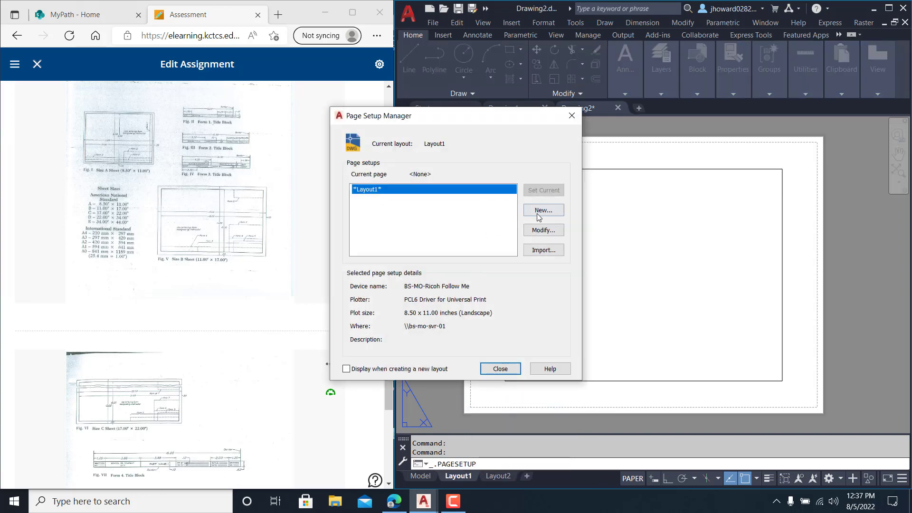
pyautogui.click(546, 230)
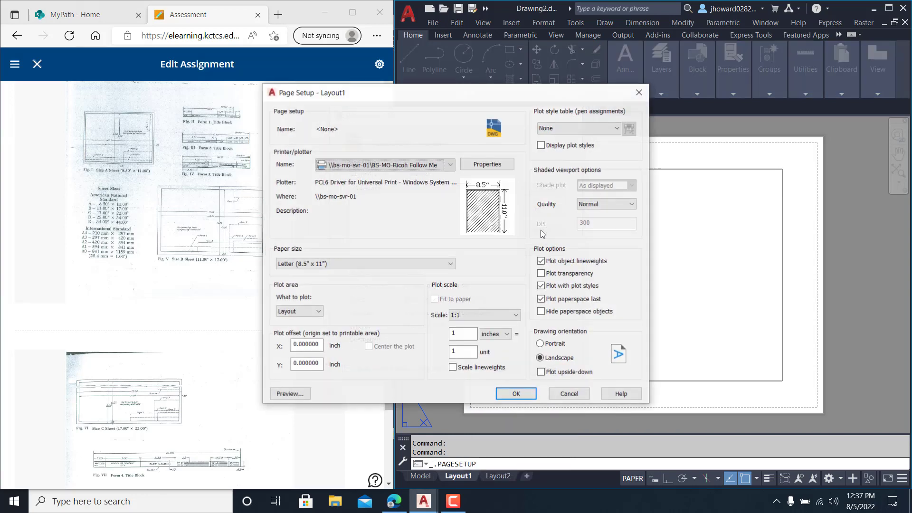
pyautogui.click(452, 166)
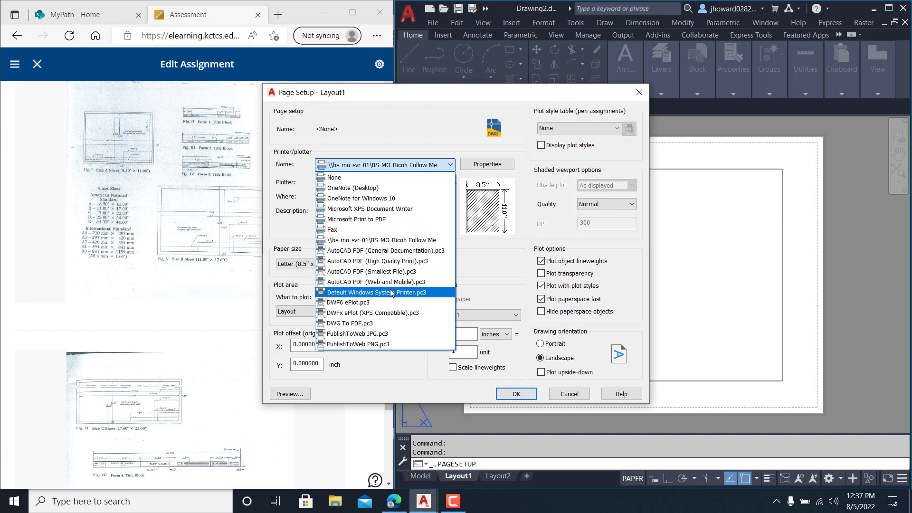
pyautogui.click(376, 325)
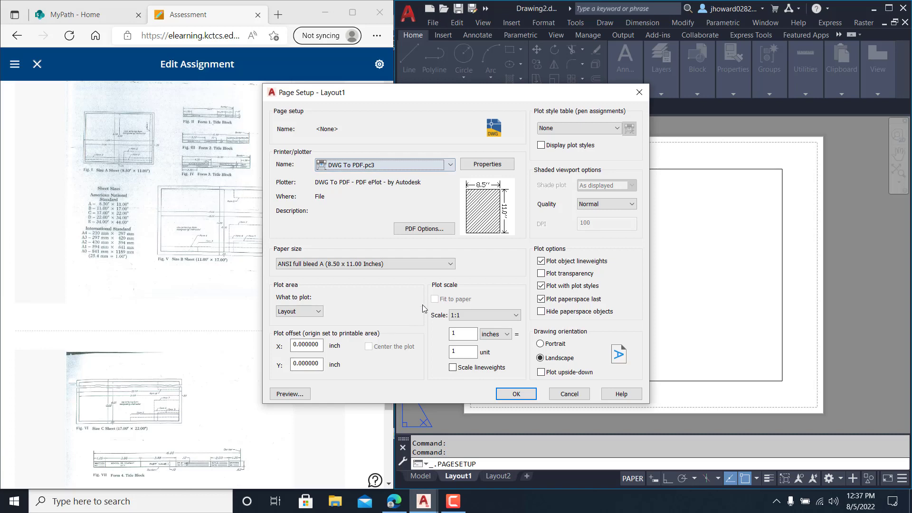
# Step: Set Layout1's paper size to ANSI A (11.00 x 8.50 Inches) and save the page setup
pyautogui.click(390, 264)
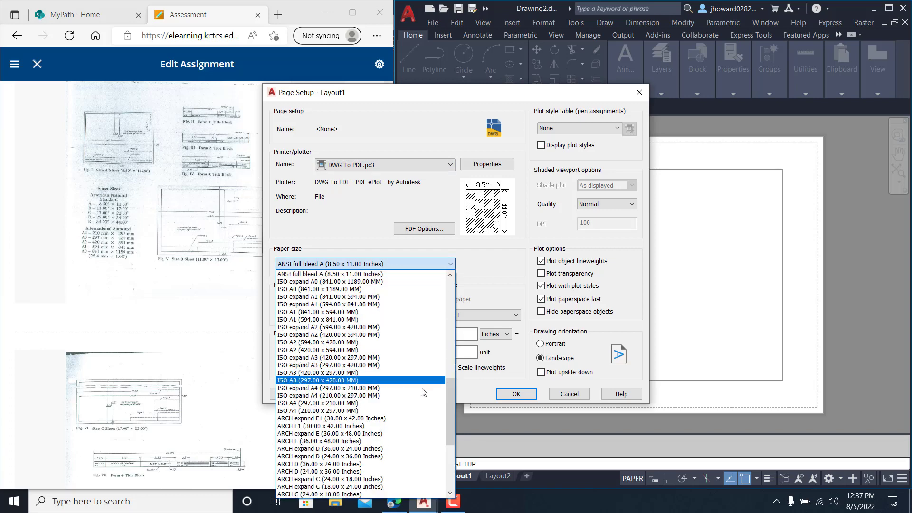
pyautogui.moveTo(449, 414); pyautogui.dragTo(455, 459)
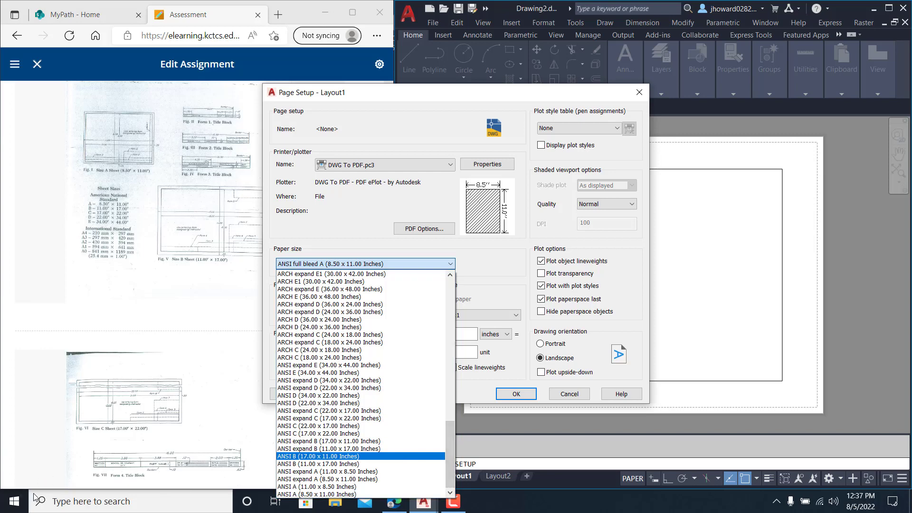
pyautogui.click(37, 510)
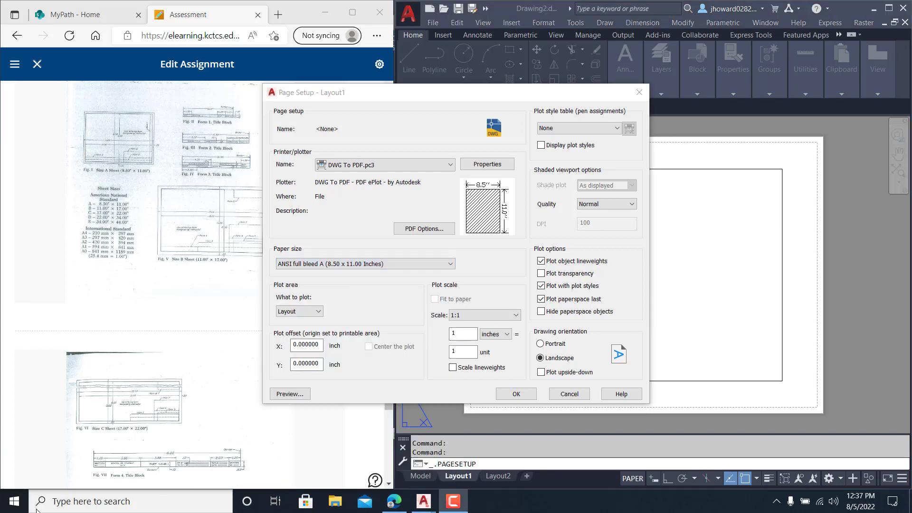
pyautogui.click(441, 264)
pyautogui.moveTo(450, 392); pyautogui.dragTo(452, 446)
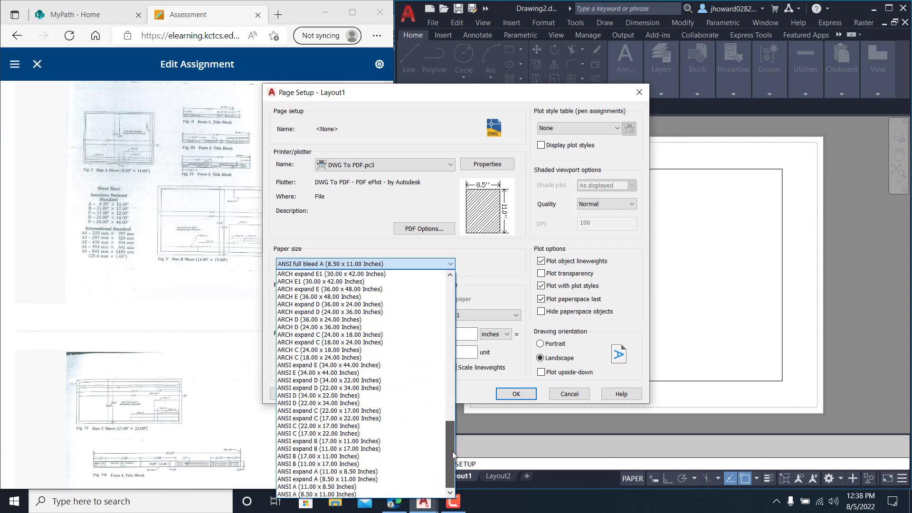
pyautogui.click(327, 486)
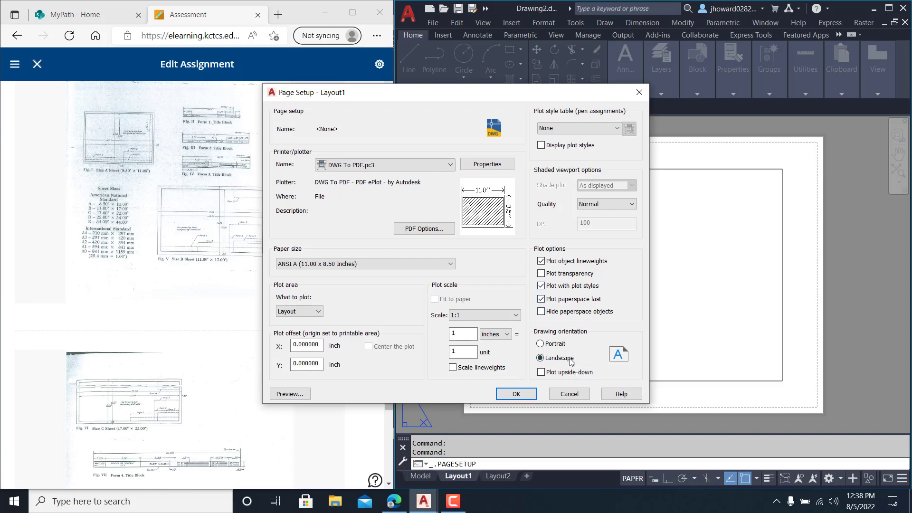
pyautogui.click(521, 396)
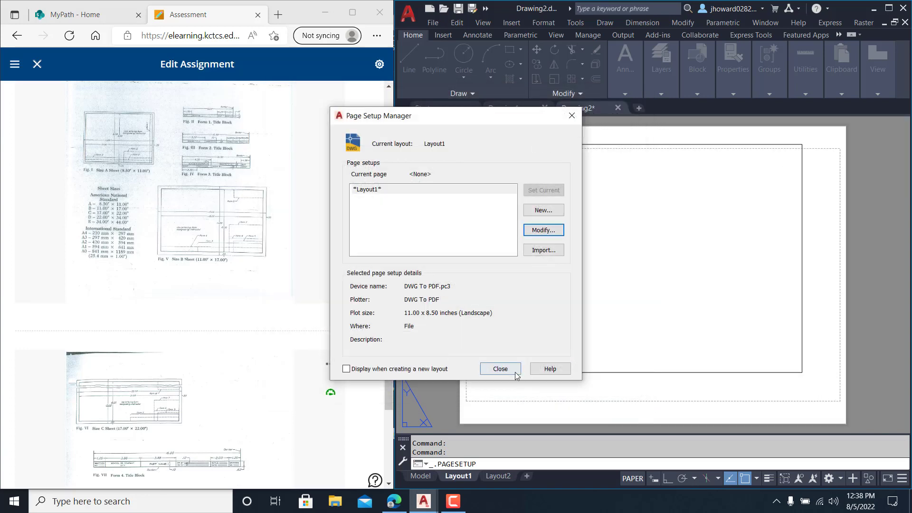
pyautogui.click(512, 371)
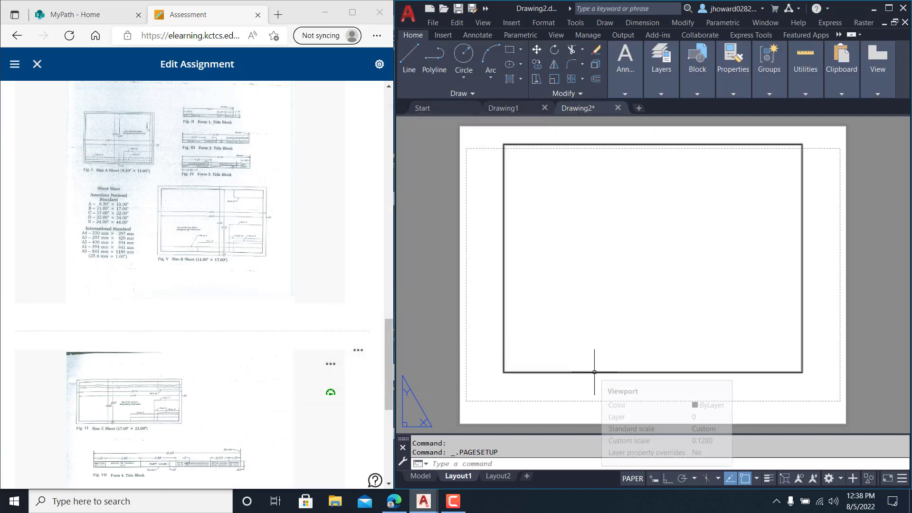
# Step: Review the plotter, paper size and orientation in Layout1's page setup
pyautogui.rightClick(458, 477)
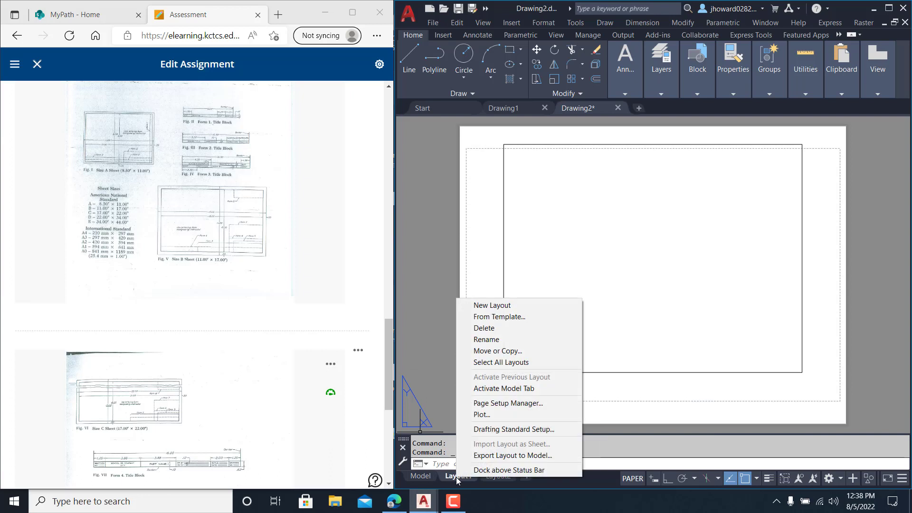
pyautogui.click(524, 403)
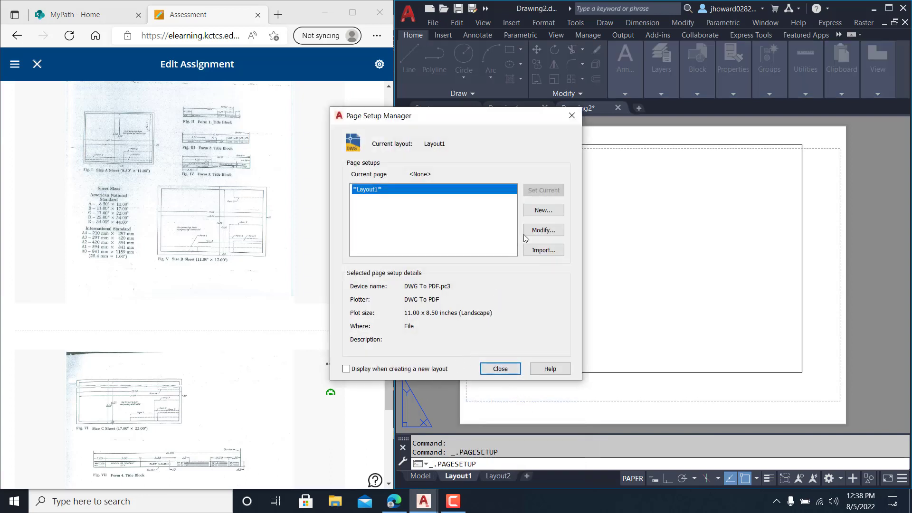
pyautogui.click(544, 231)
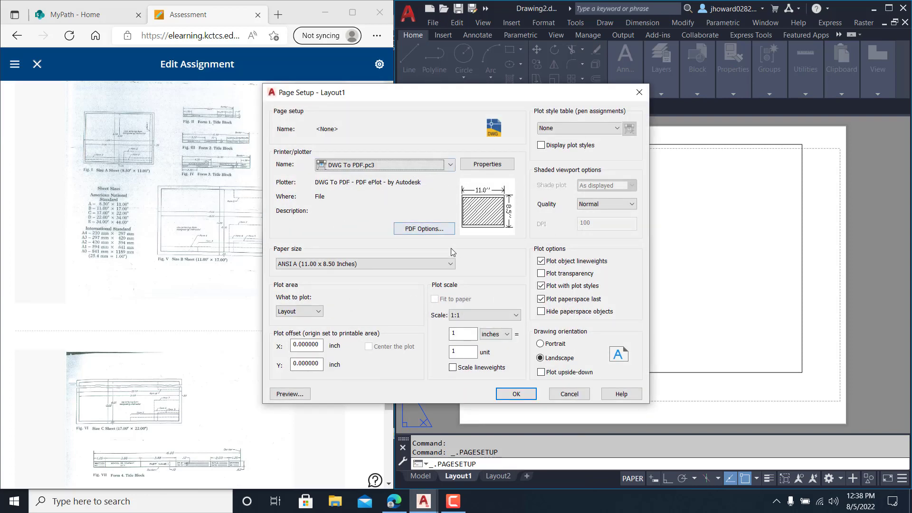
pyautogui.click(522, 396)
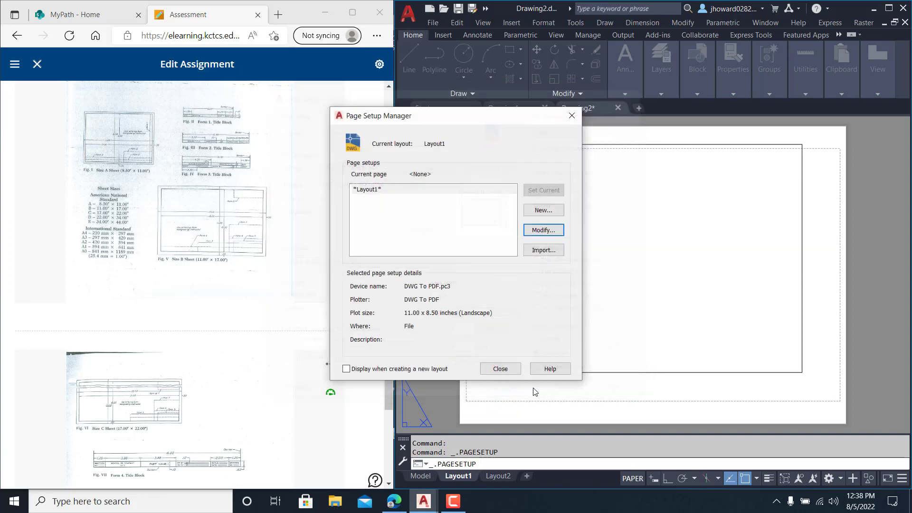
pyautogui.click(500, 368)
# Step: Delete the default viewport from the Layout1 sheet
pyautogui.click(663, 377)
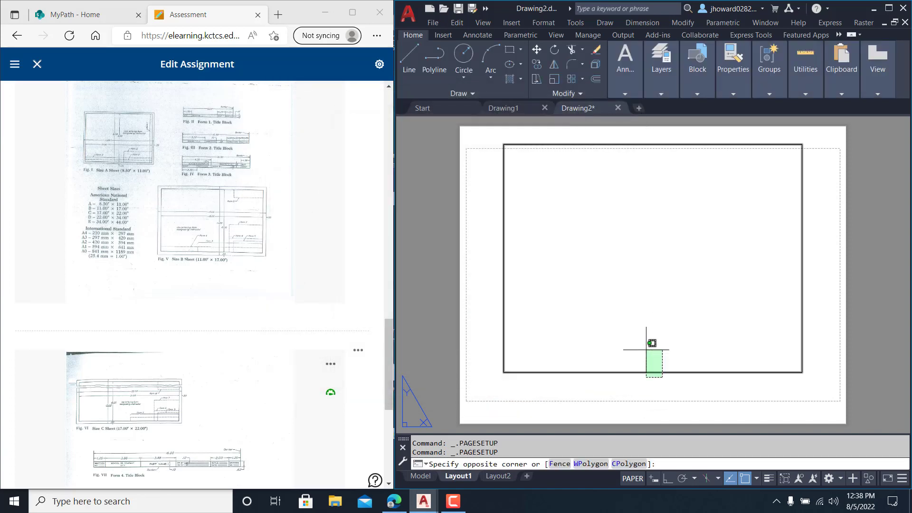
pyautogui.click(645, 352)
pyautogui.press('Delete')
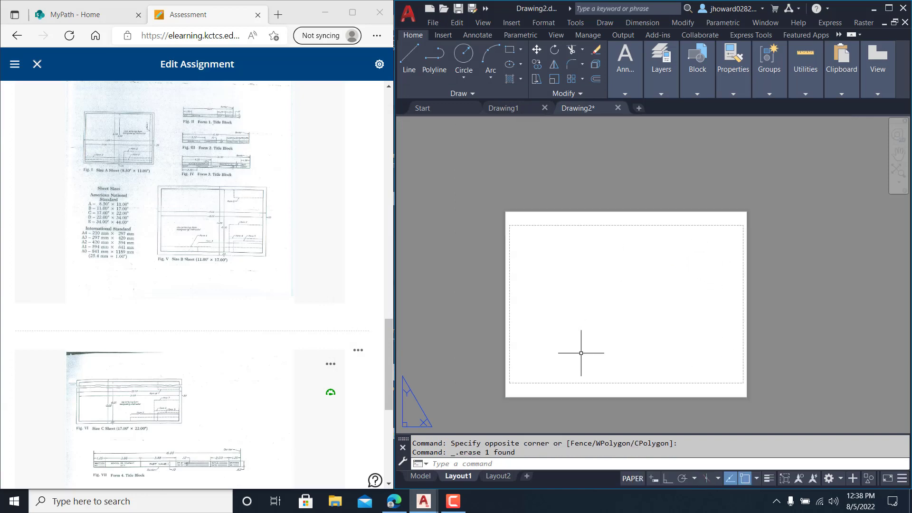
# Step: Draw an 11 by 8.5 rectangle starting at the lower-left corner of the Layout1 sheet
pyautogui.moveTo(597, 306); pyautogui.dragTo(571, 293, button='middle')
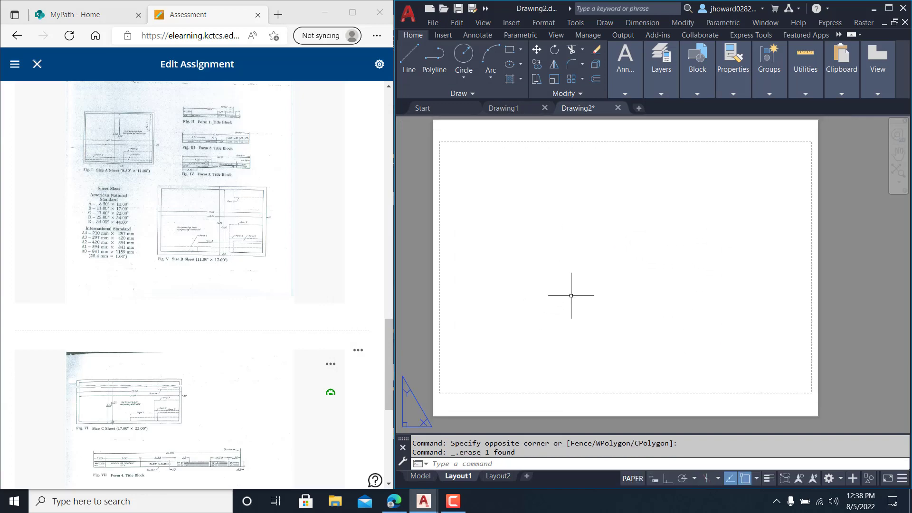
pyautogui.scroll(-2, 572, 298)
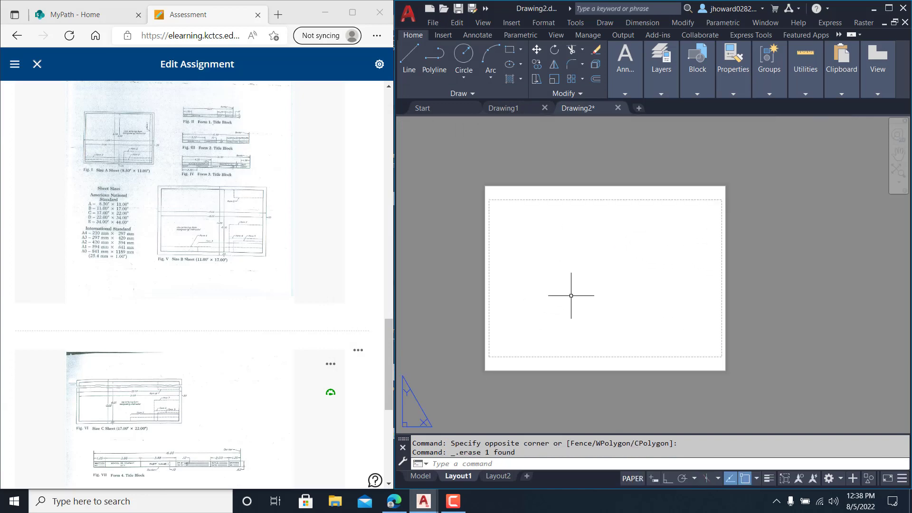
pyautogui.click(509, 52)
pyautogui.scroll(6, 480, 380)
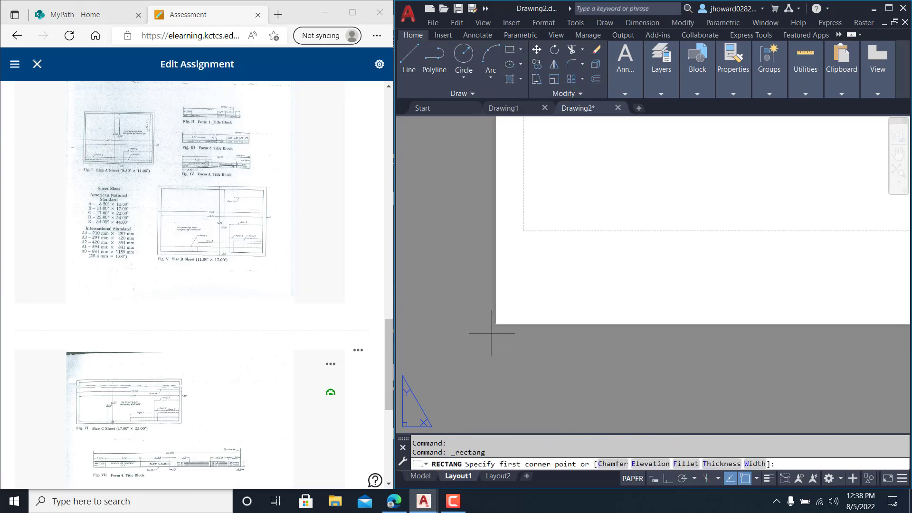
pyautogui.click(494, 325)
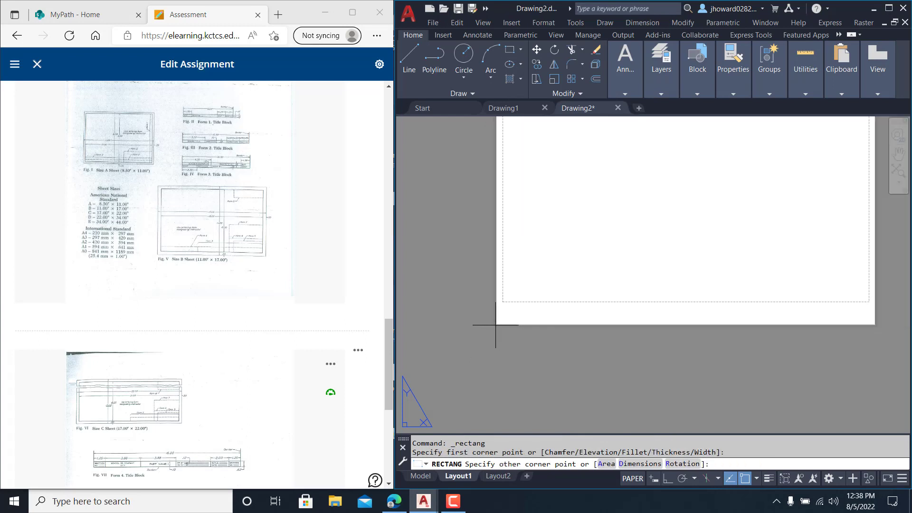
pyautogui.scroll(-5, 497, 314)
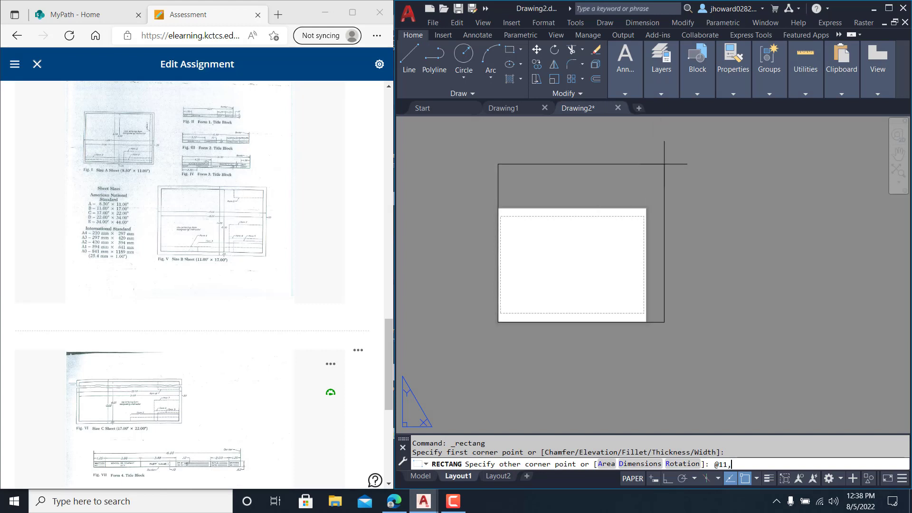
pyautogui.write('@11,8.5')
pyautogui.press('Return')
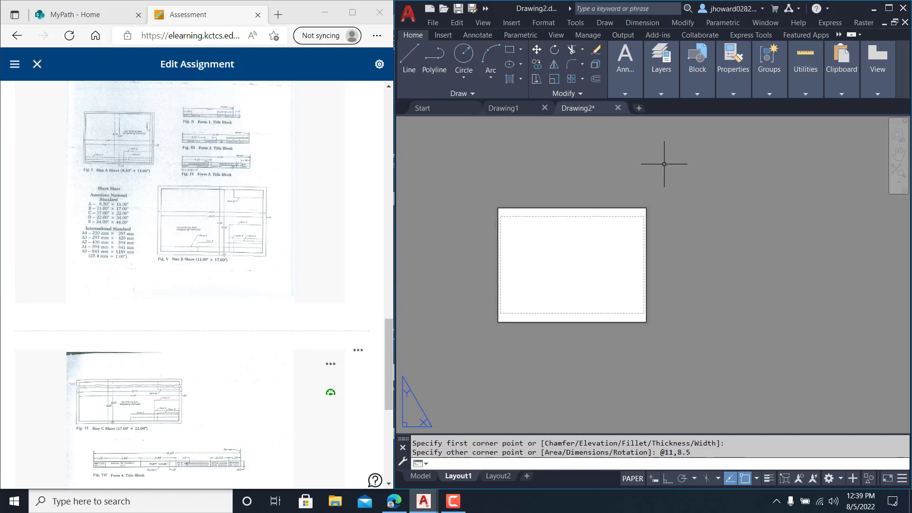
pyautogui.press('Escape')
# Step: Offset the sheet-edge rectangle 0.5 inward to form the border, and delete the original outer rectangle
pyautogui.click(597, 79)
pyautogui.write('.5')
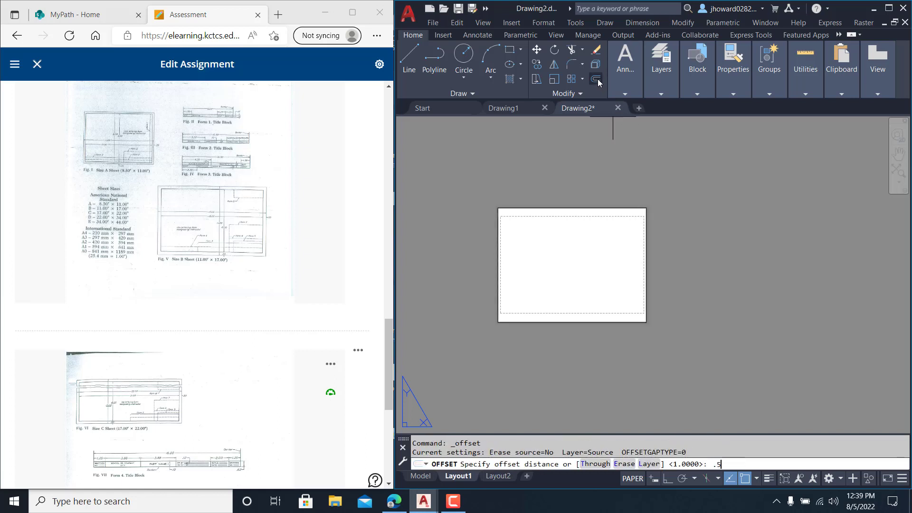
pyautogui.press('Return')
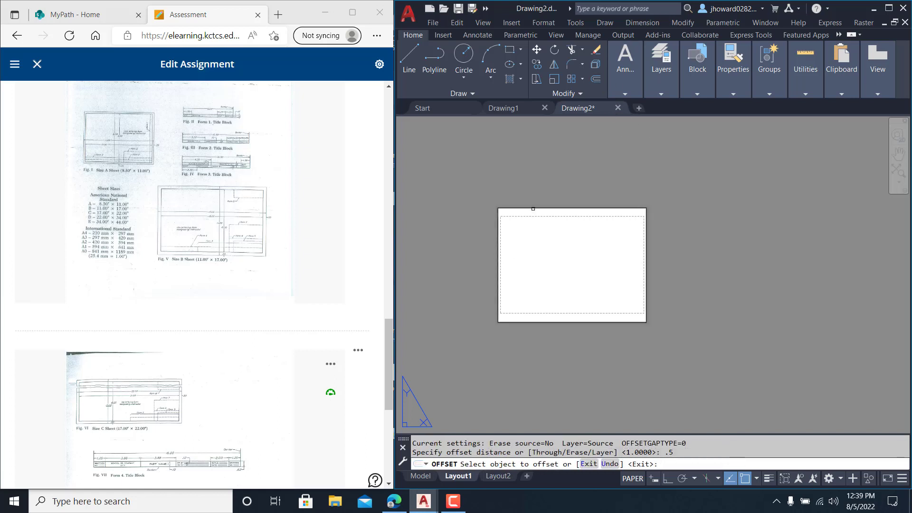
pyautogui.click(533, 209)
pyautogui.click(538, 238)
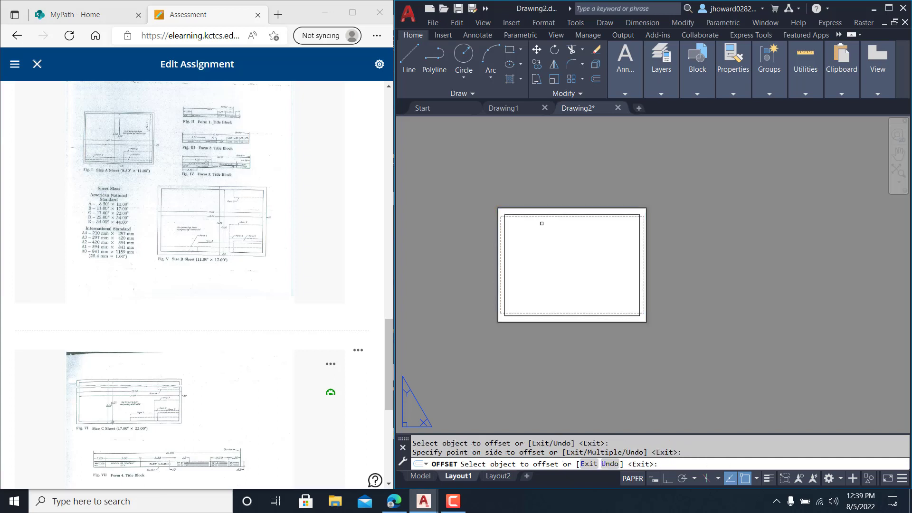
pyautogui.press('Escape')
pyautogui.click(543, 209)
pyautogui.press('Delete')
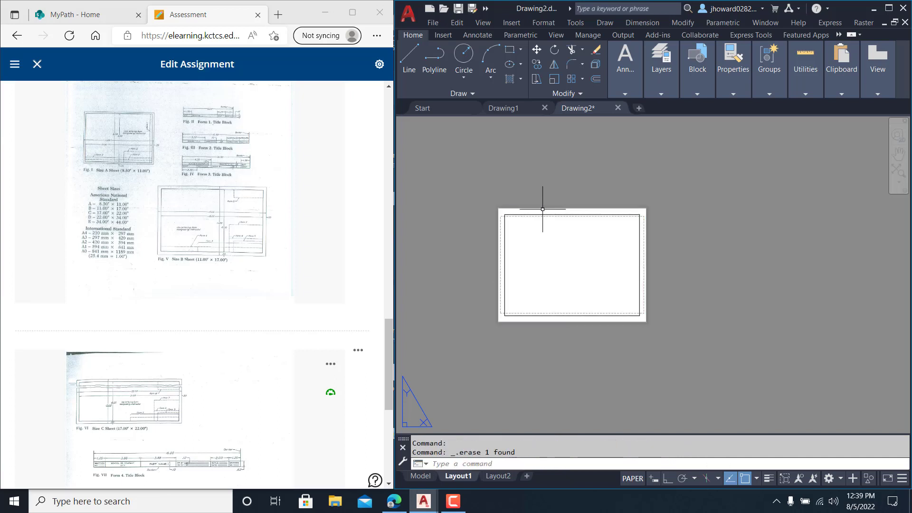
# Step: Turn on lineweight display for the layout
pyautogui.scroll(4, 542, 208)
pyautogui.moveTo(576, 263); pyautogui.dragTo(621, 197, button='middle')
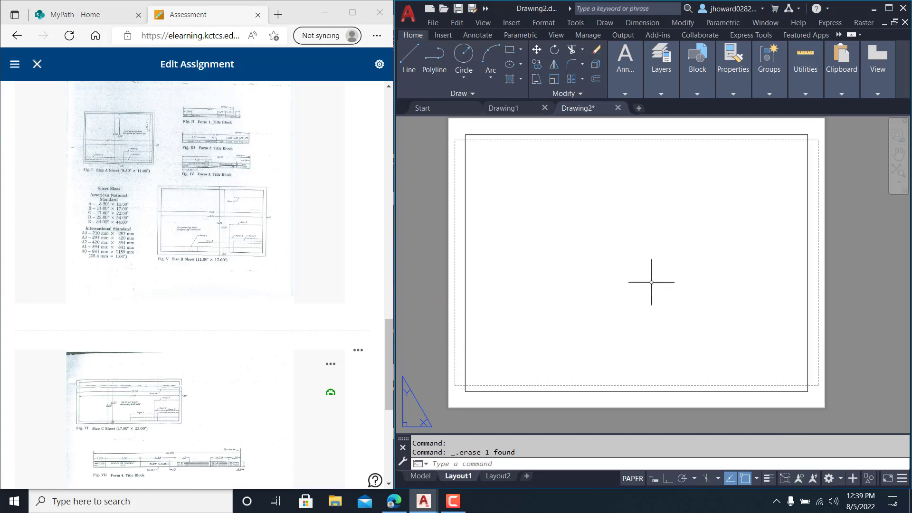
pyautogui.click(769, 479)
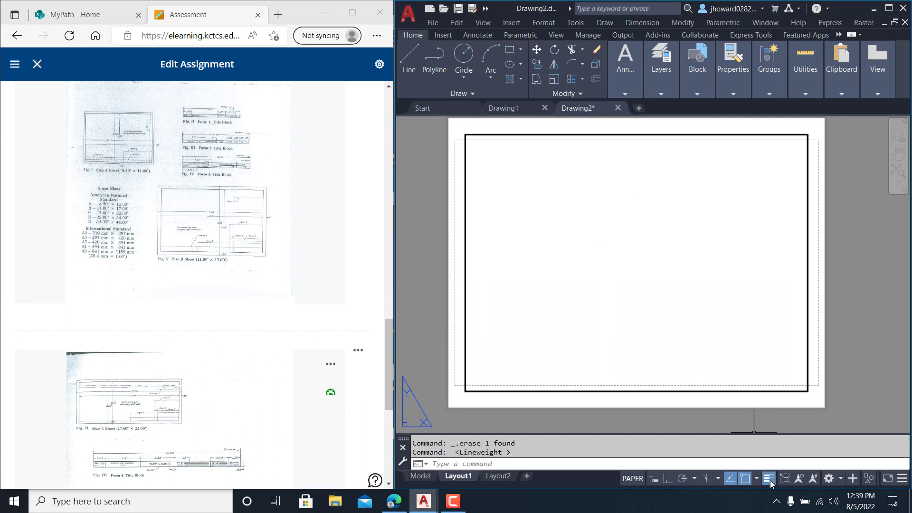
pyautogui.click(769, 478)
pyautogui.click(770, 481)
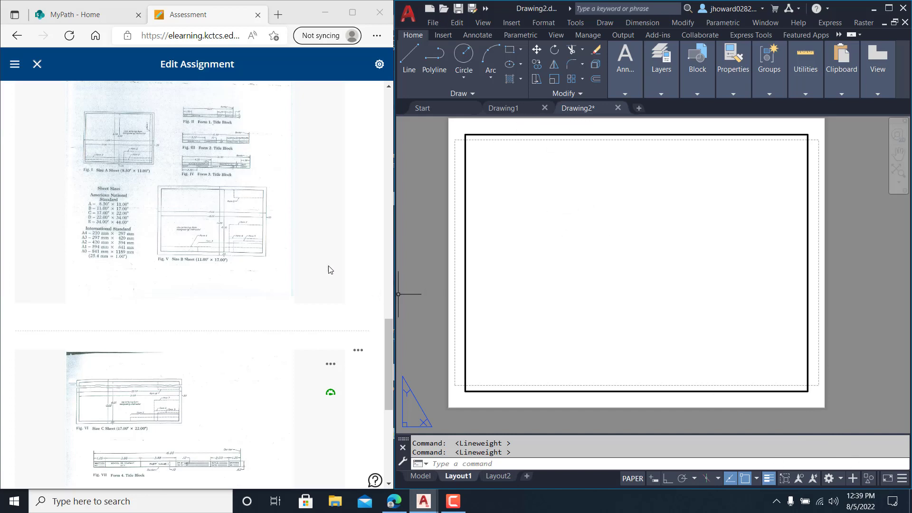
# Step: Review the layout requirements in the assignment and enlarge the sheet image containing the Form 6 title block dimensions
pyautogui.scroll(6, 218, 217)
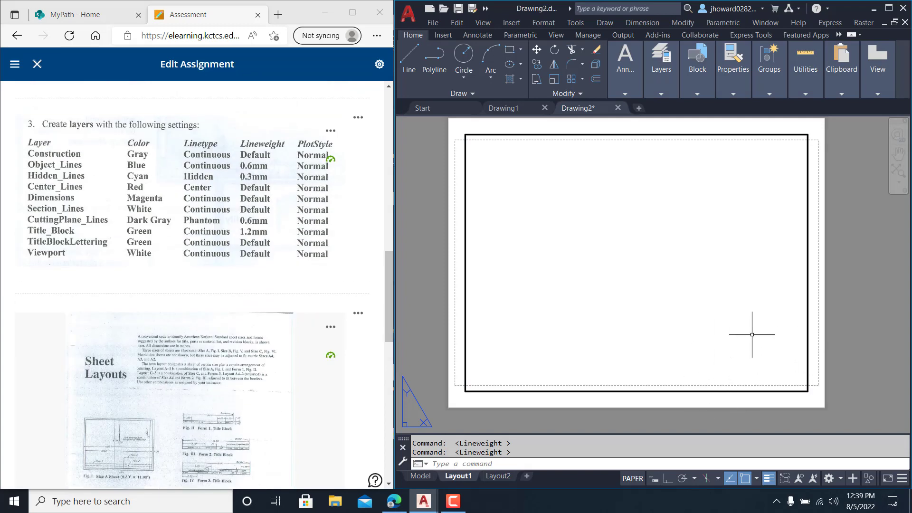
pyautogui.scroll(8, 153, 251)
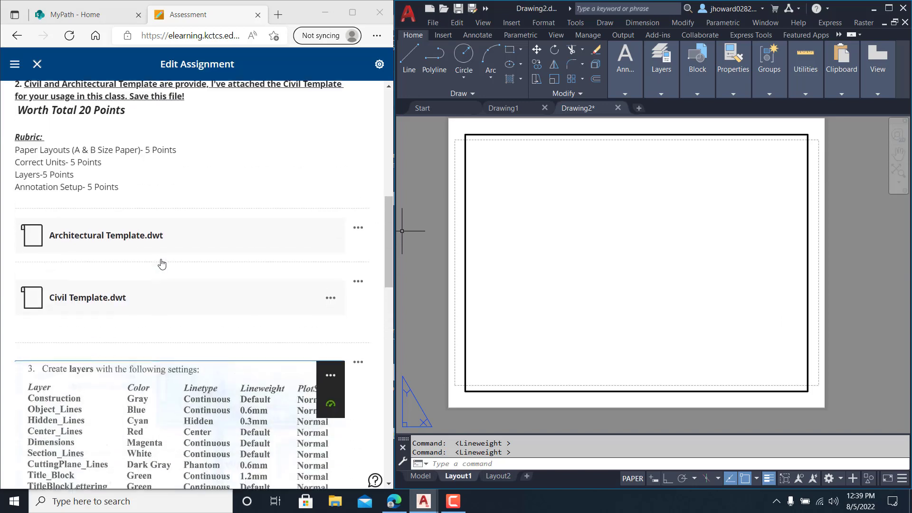
pyautogui.scroll(1, 162, 264)
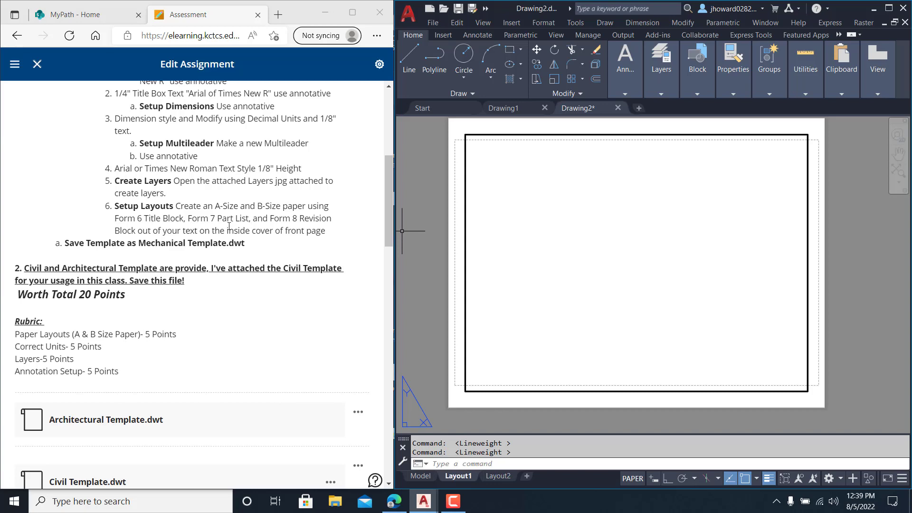
pyautogui.scroll(-10, 229, 226)
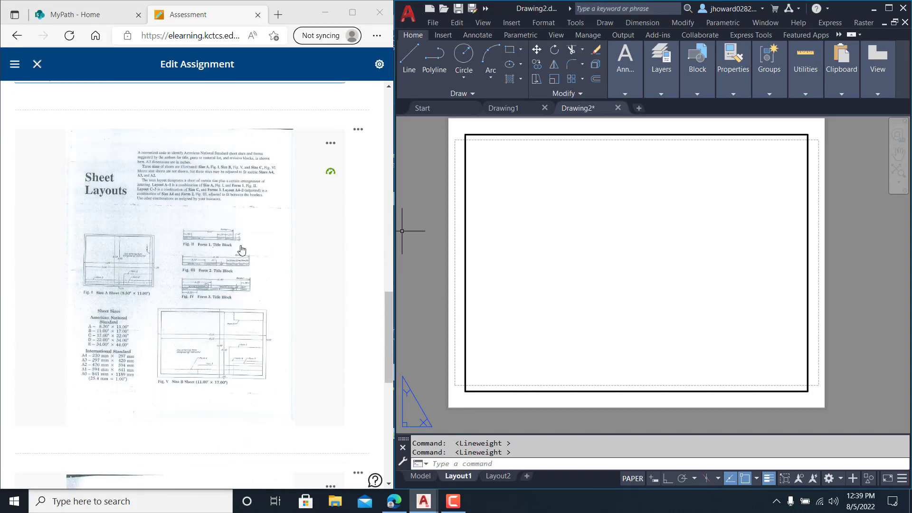
pyautogui.scroll(-6, 235, 274)
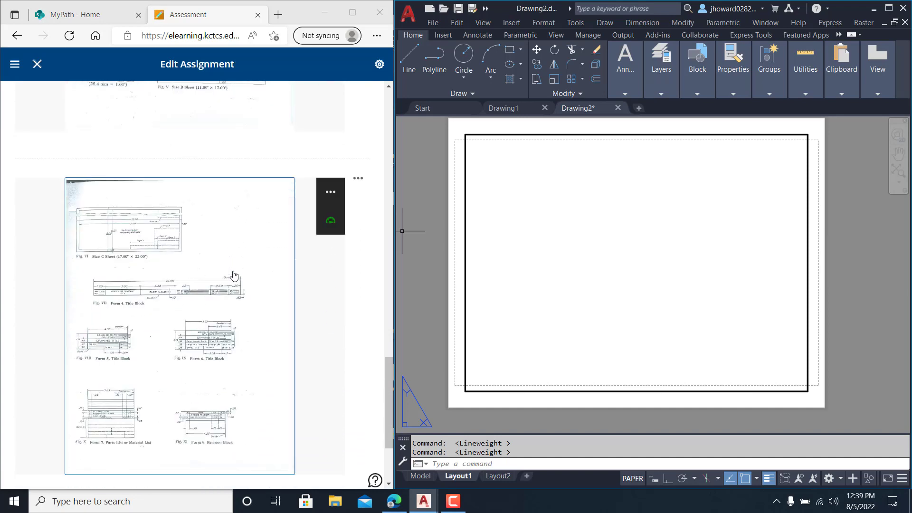
pyautogui.click(209, 340)
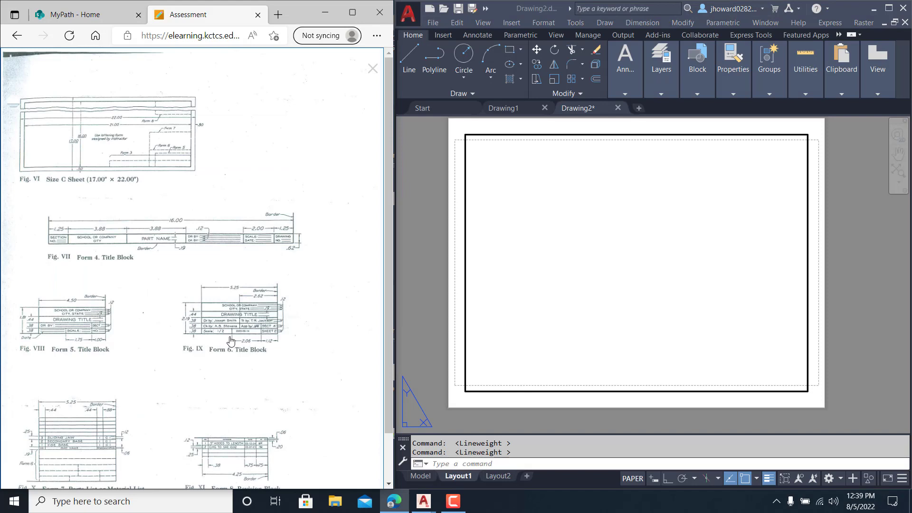
pyautogui.scroll(-1, 231, 340)
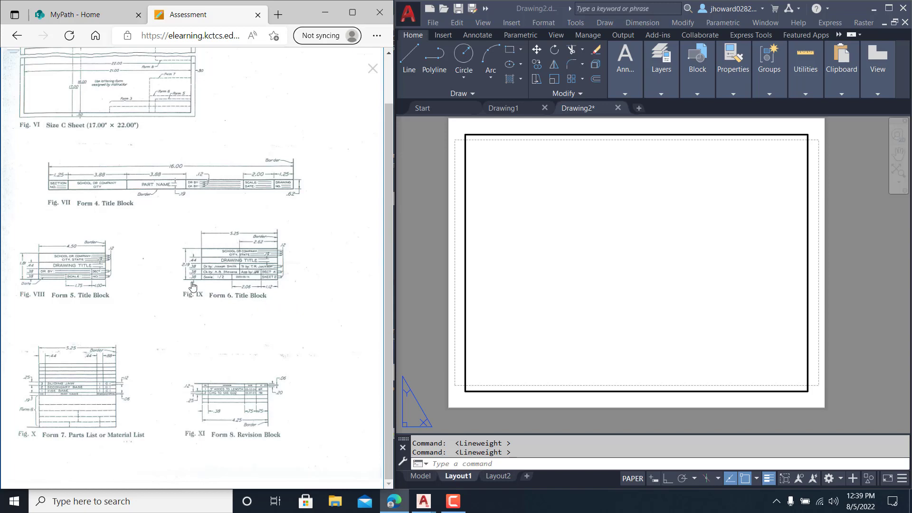
# Step: Draw the Form 6 title block rectangle from the border's lower-right corner, with the opposite corner at @-5.25,2.19
pyautogui.click(507, 50)
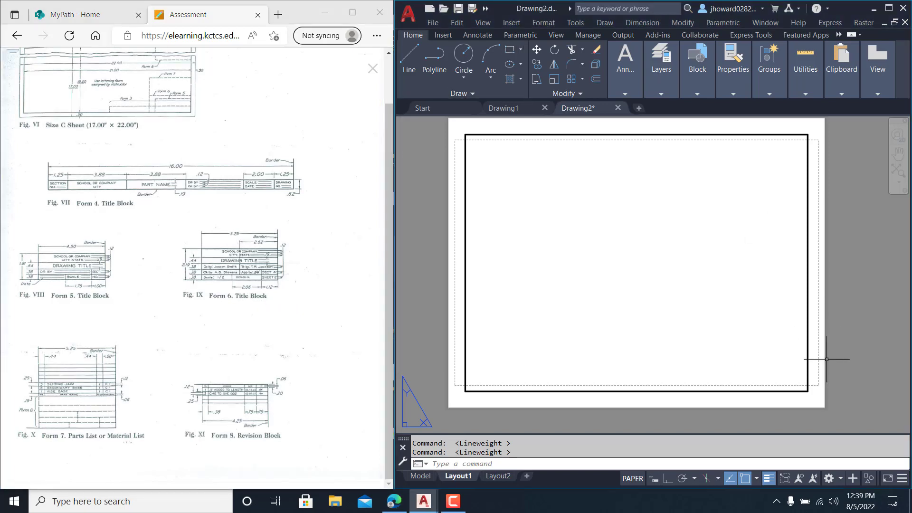
pyautogui.click(510, 49)
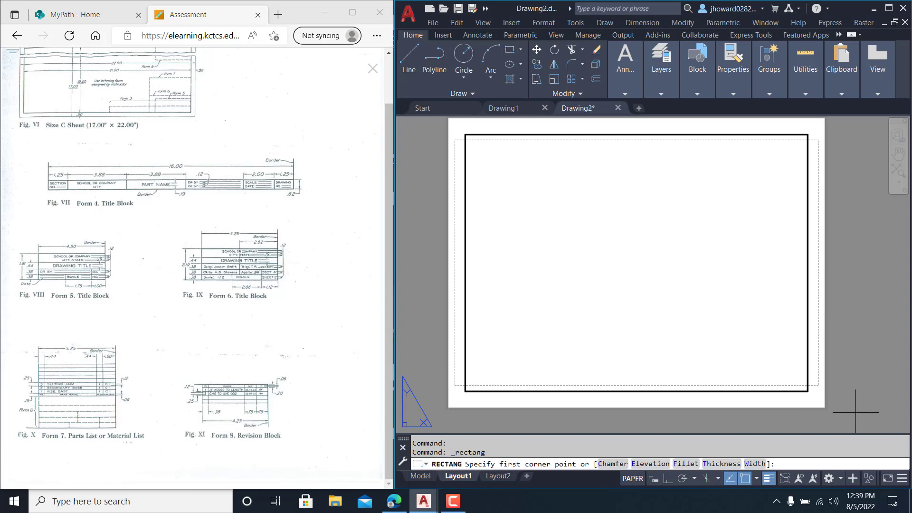
pyautogui.click(802, 386)
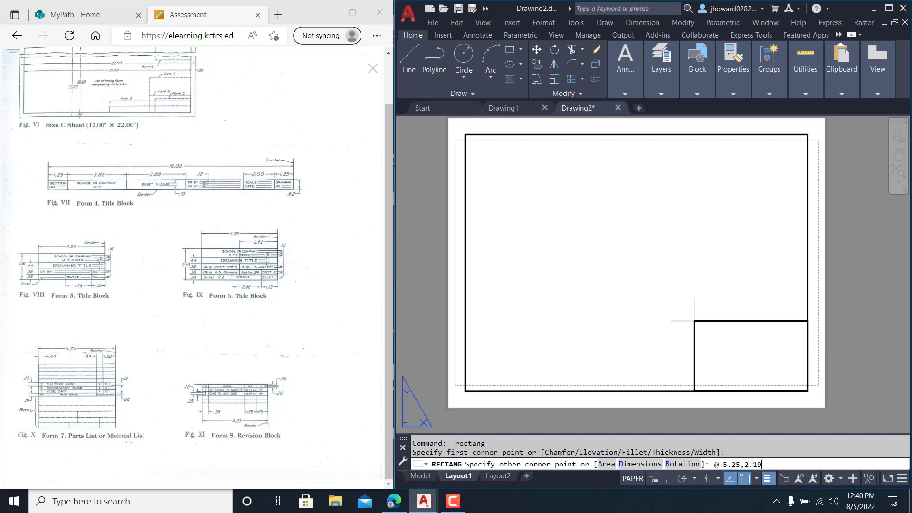
pyautogui.press('Return')
pyautogui.press('Escape')
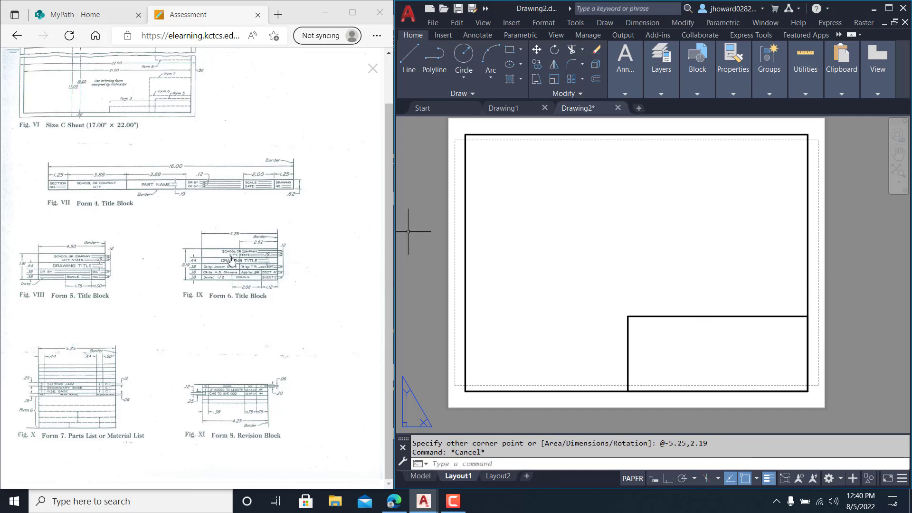
pyautogui.press('Escape')
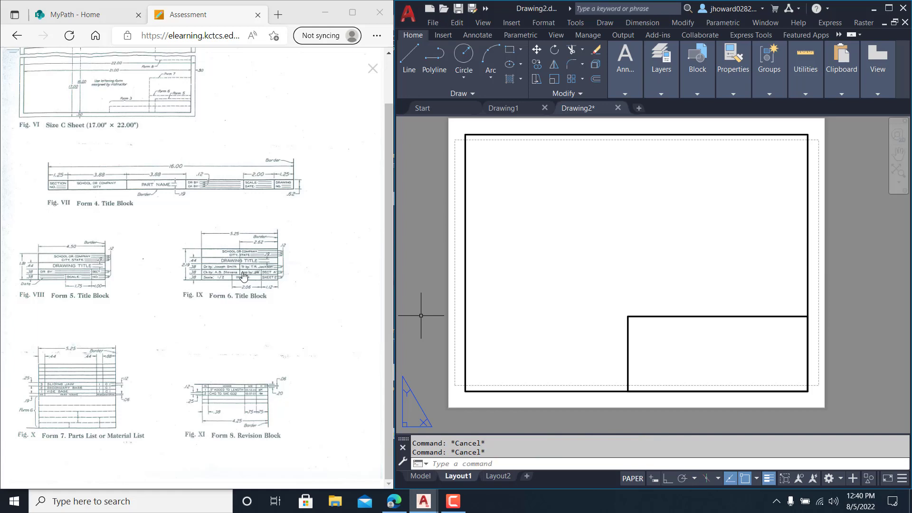
# Step: Explode the title block rectangle into separate lines
pyautogui.click(686, 328)
pyautogui.click(619, 286)
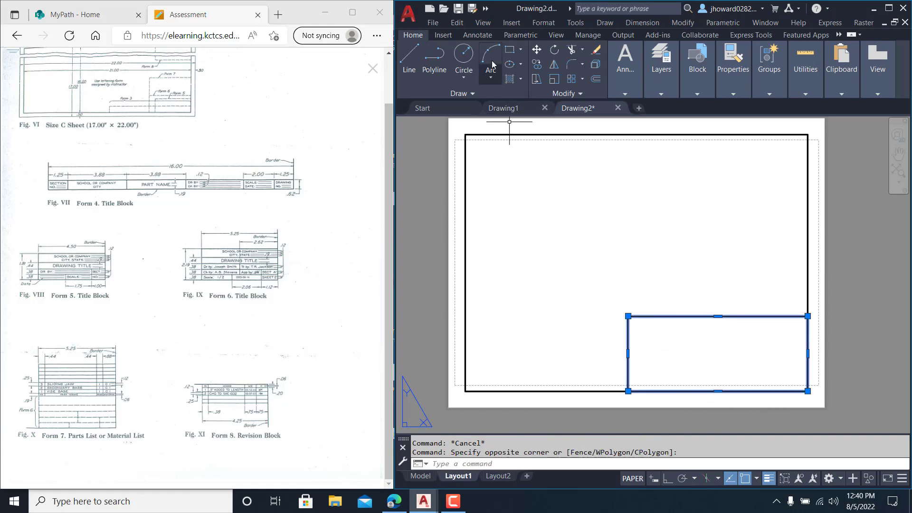
pyautogui.click(595, 64)
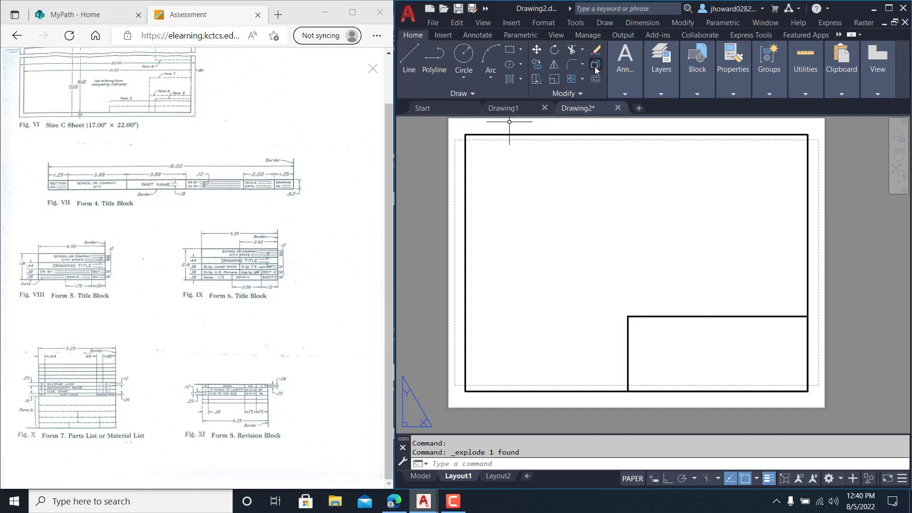
pyautogui.press('Escape')
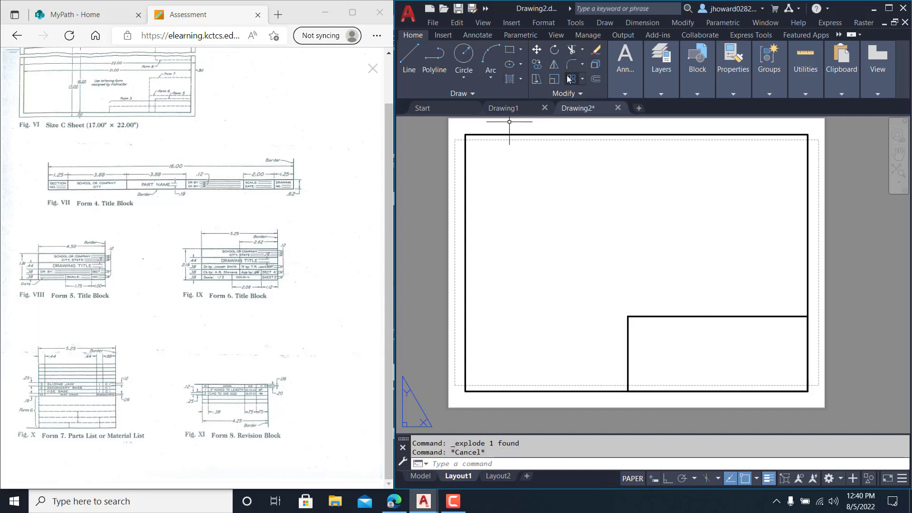
# Step: Offset the title block's bottom line upward by .38, and offset the resulting line up another .38
pyautogui.click(595, 78)
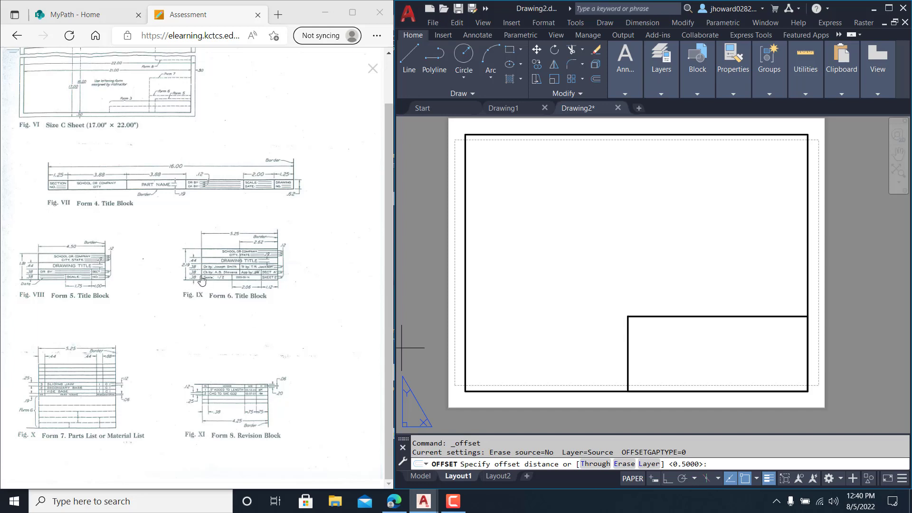
pyautogui.write('.38')
pyautogui.press('Return')
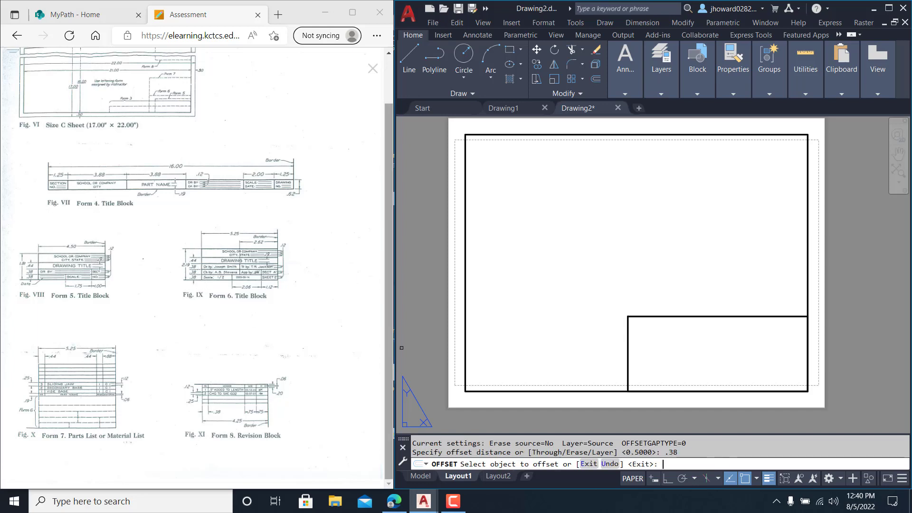
pyautogui.click(651, 390)
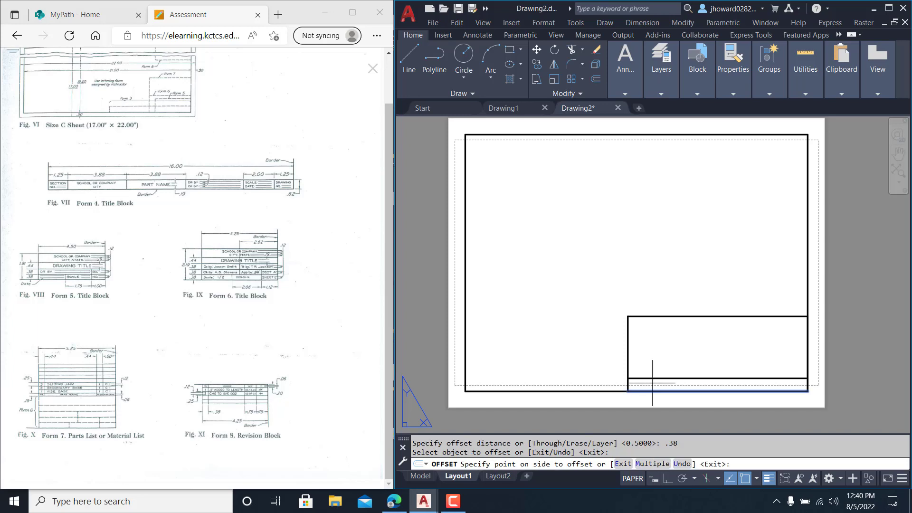
pyautogui.click(653, 374)
pyautogui.click(654, 378)
pyautogui.click(657, 366)
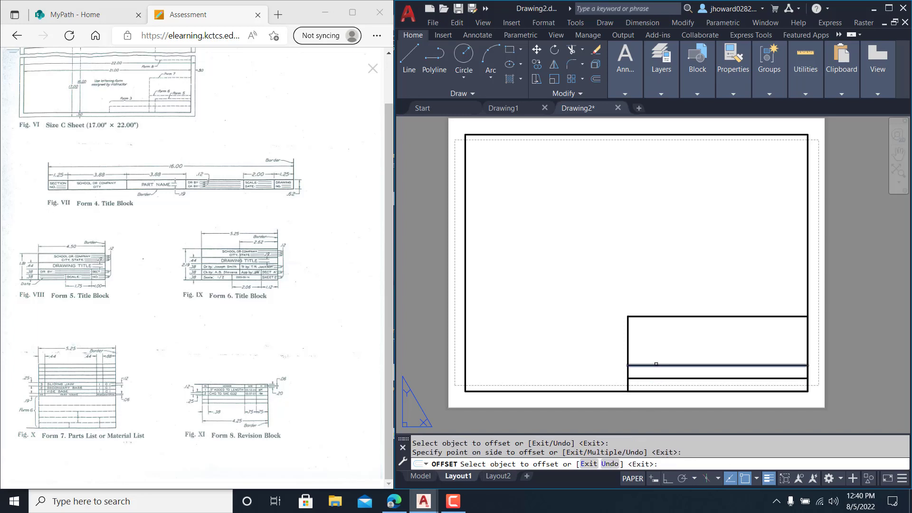
# Step: Offset the upper of the two new row lines upward by .44 to create the drawing title row
pyautogui.click(596, 81)
pyautogui.write('.44')
pyautogui.press('Return')
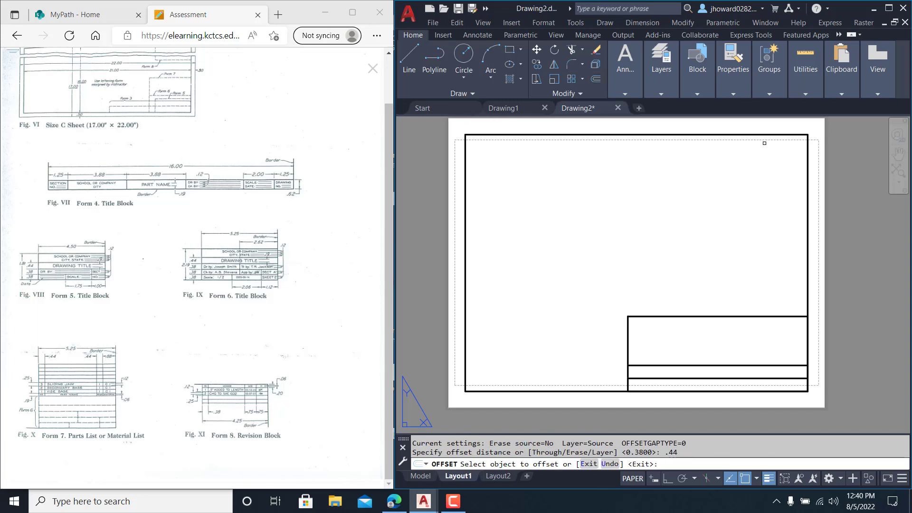
pyautogui.click(753, 365)
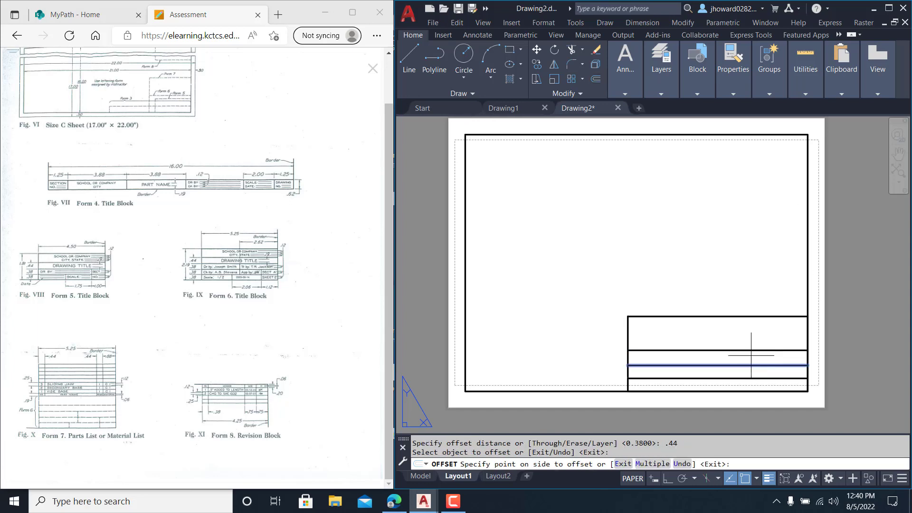
pyautogui.click(751, 354)
pyautogui.press('Escape')
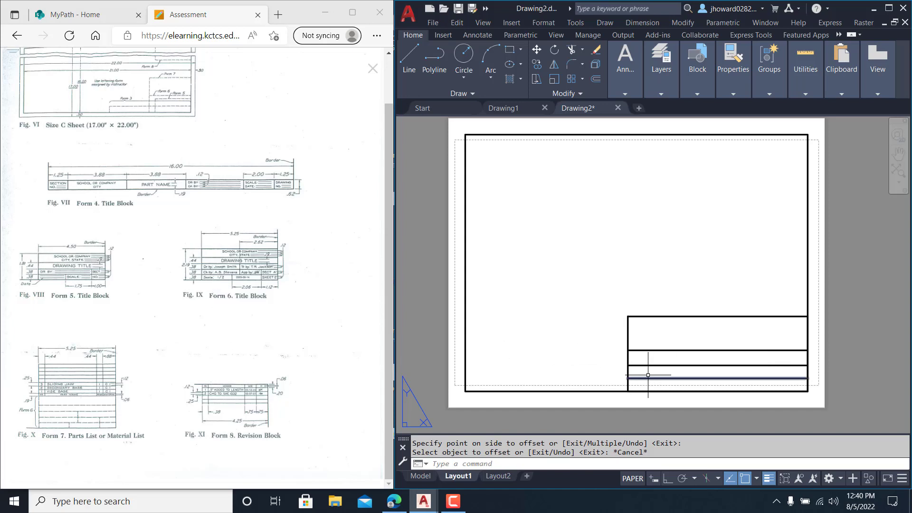
# Step: Erase the .44 row line in the title block and offset the upper .38 row line upward by another .38
pyautogui.click(690, 350)
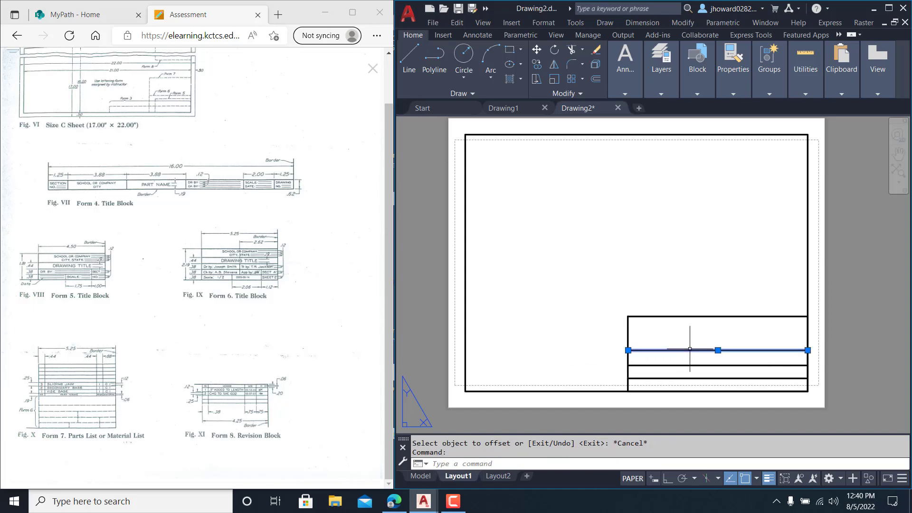
pyautogui.press('Delete')
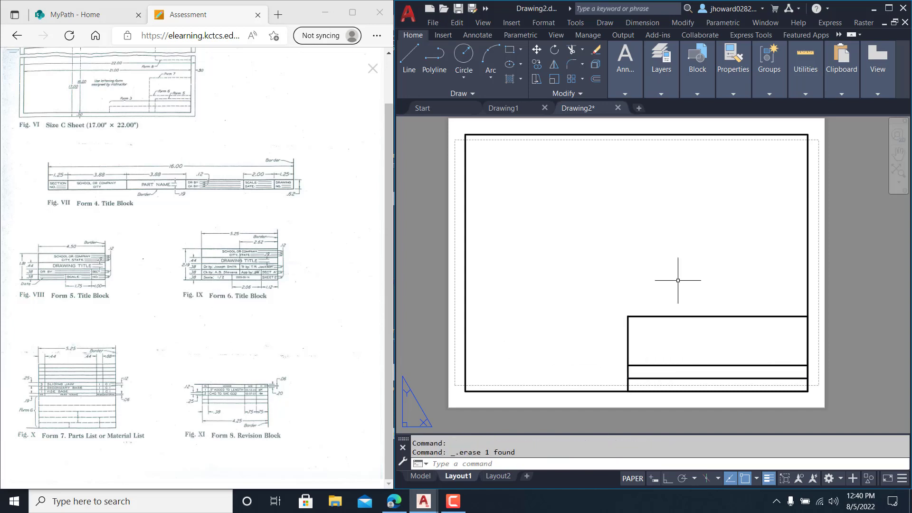
pyautogui.click(596, 79)
pyautogui.write('.38')
pyautogui.press('Return')
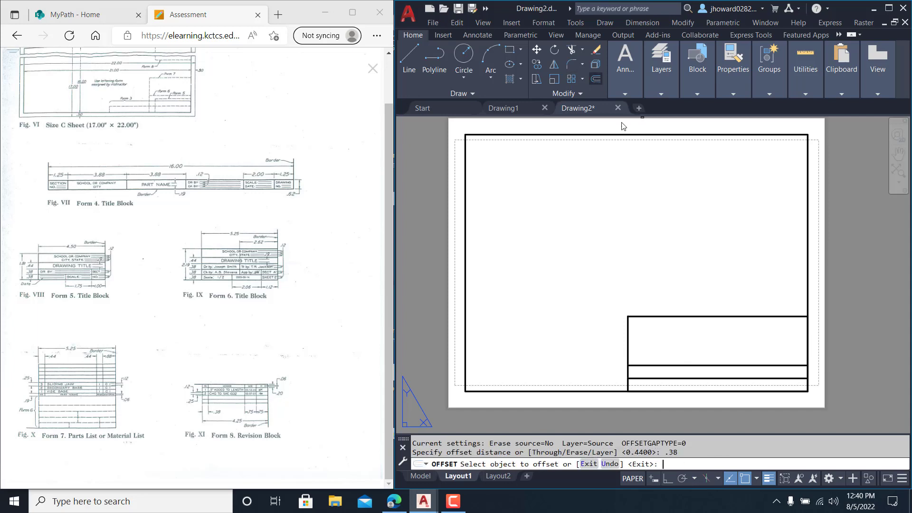
pyautogui.click(682, 365)
pyautogui.click(598, 313)
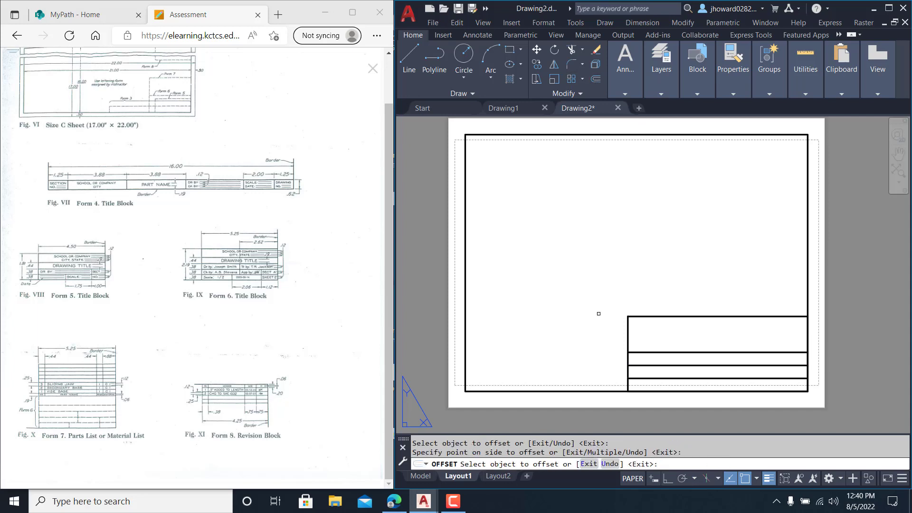
# Step: Offset the title block's newest row line upward by .44 to form the drawing title row
pyautogui.click(596, 79)
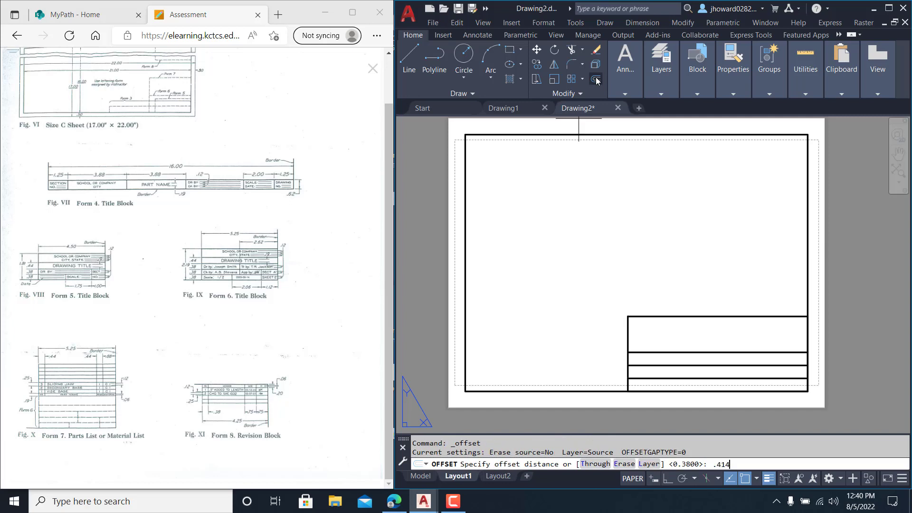
pyautogui.write('.44')
pyautogui.press('Return')
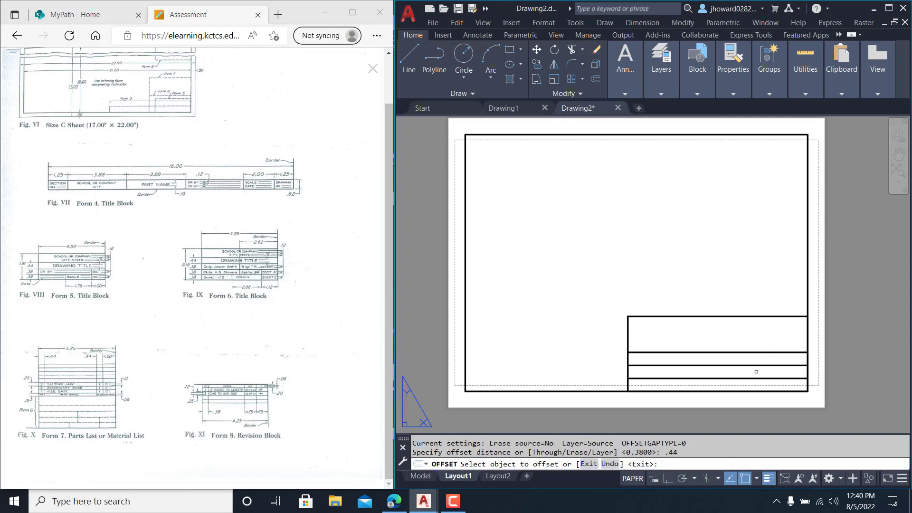
pyautogui.click(747, 353)
pyautogui.click(739, 346)
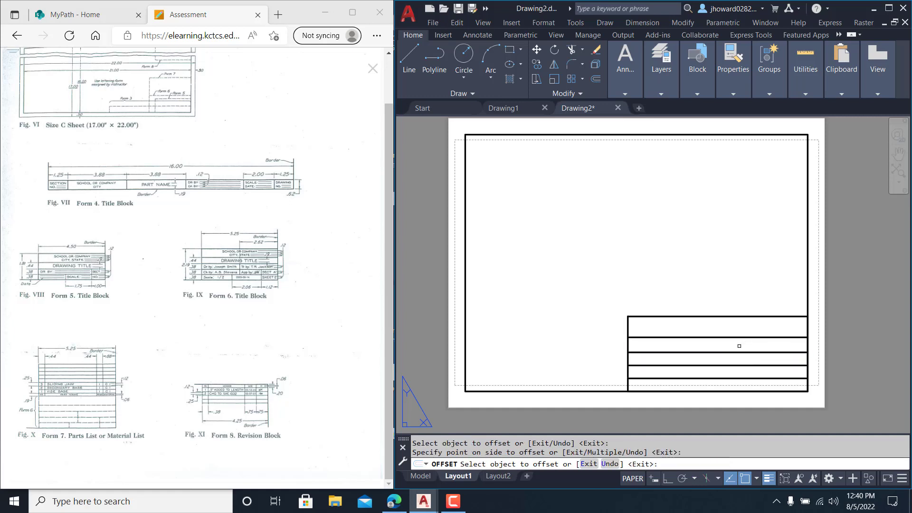
pyautogui.press('Escape')
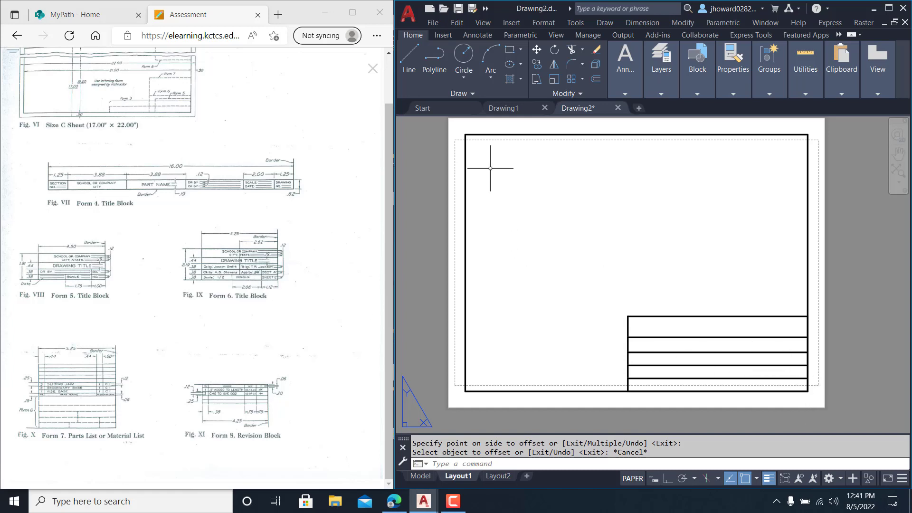
pyautogui.press('Escape')
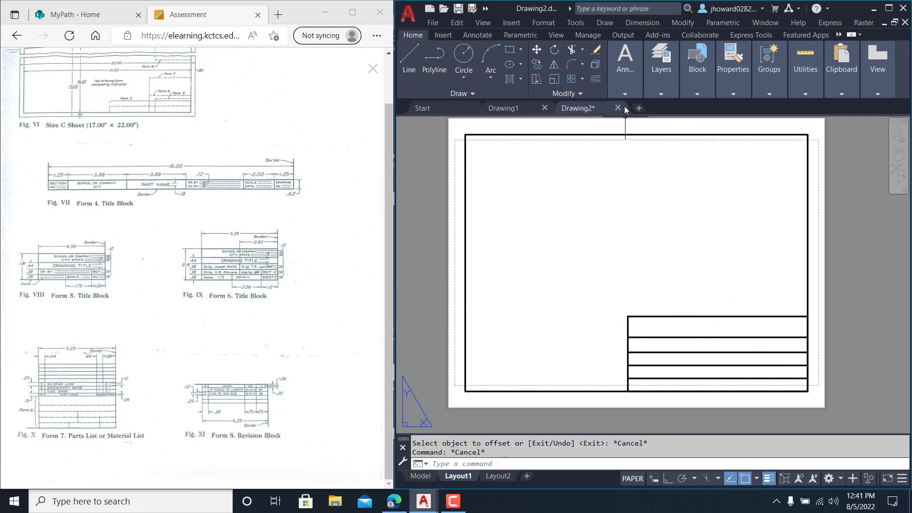
# Step: Start single-line text in the .25 TITLE BOX TEXT style and make layer 0 current
pyautogui.click(626, 93)
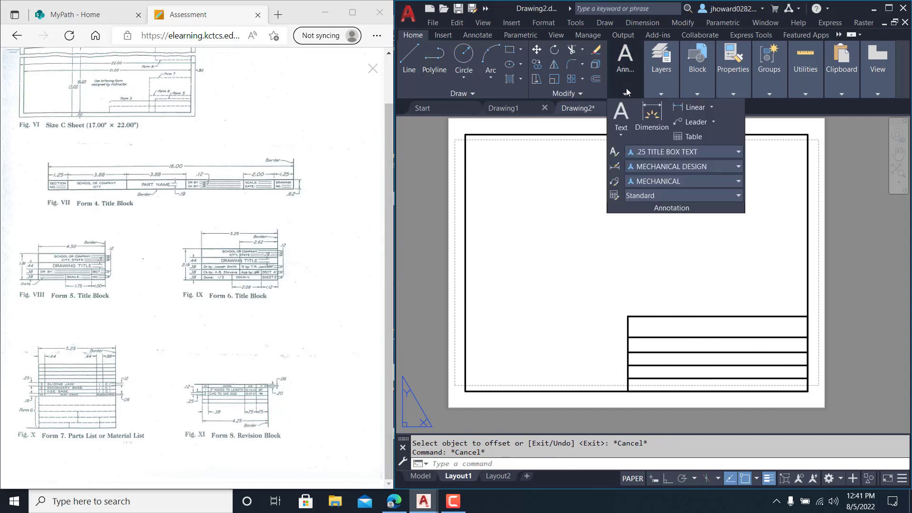
pyautogui.click(617, 136)
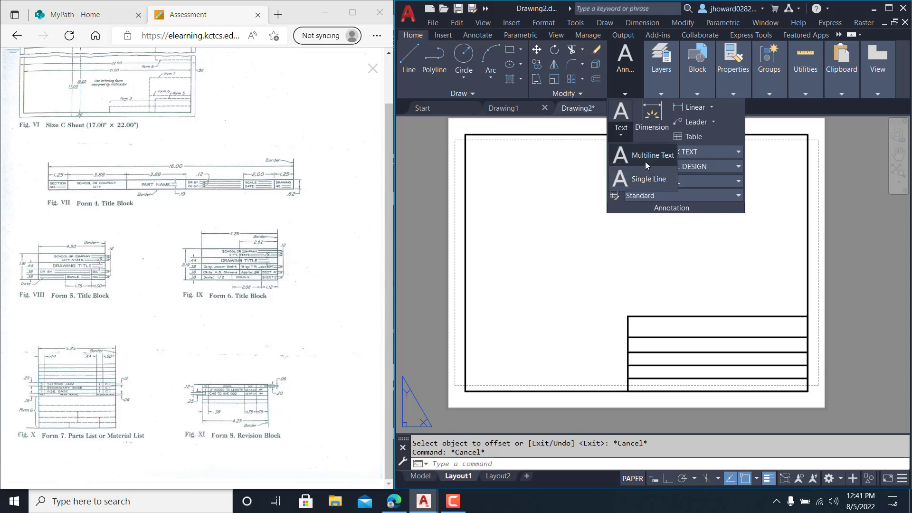
pyautogui.click(645, 178)
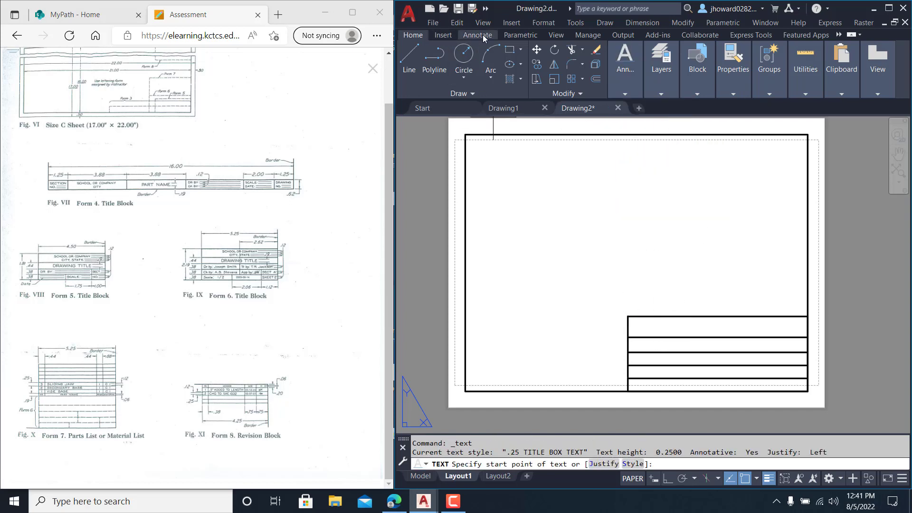
pyautogui.click(668, 93)
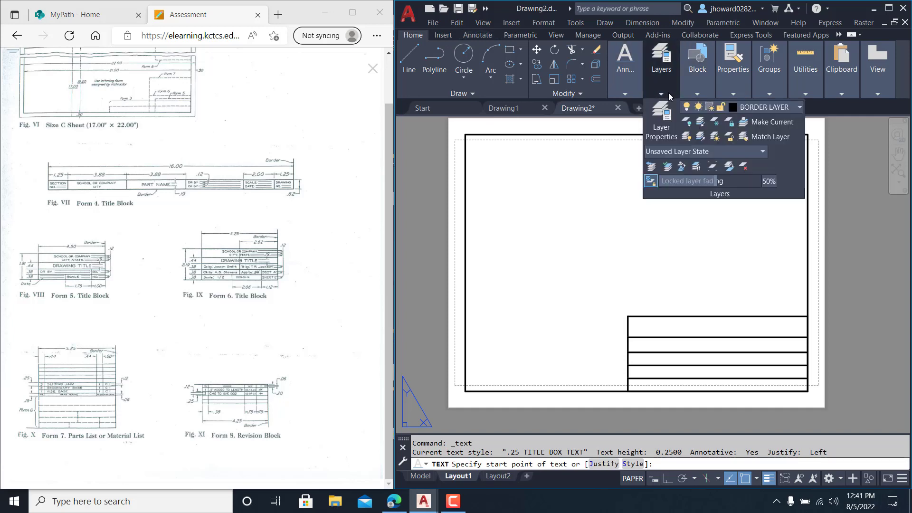
pyautogui.click(779, 113)
pyautogui.click(780, 118)
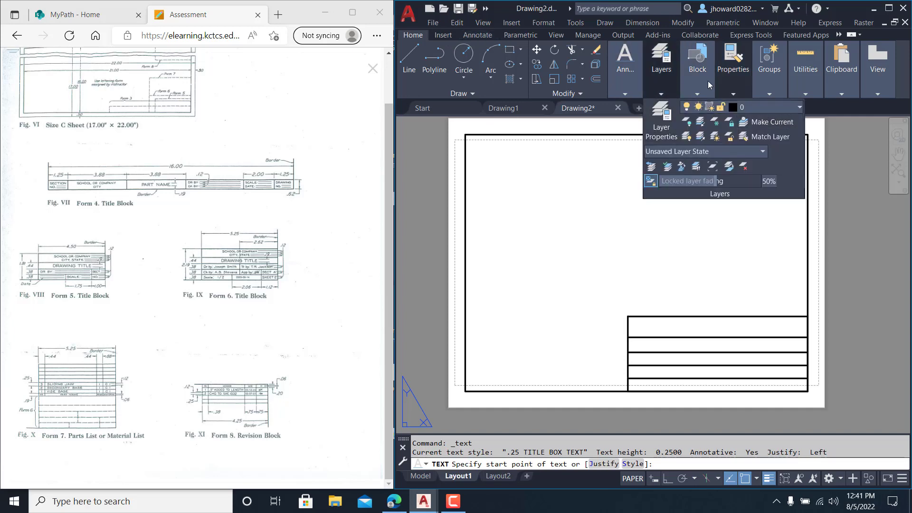
pyautogui.click(697, 92)
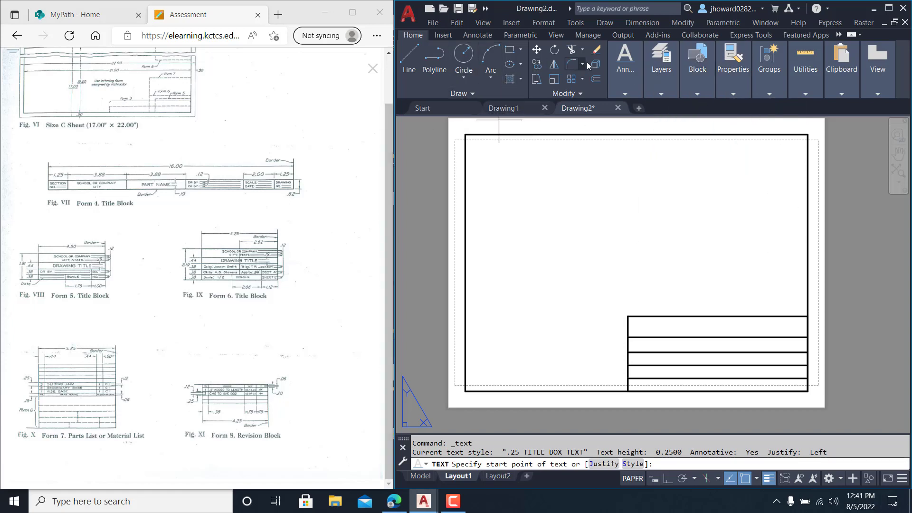
# Step: Restart single-line text with object snap off and place its start point in the title block's top row
pyautogui.click(624, 76)
pyautogui.click(621, 133)
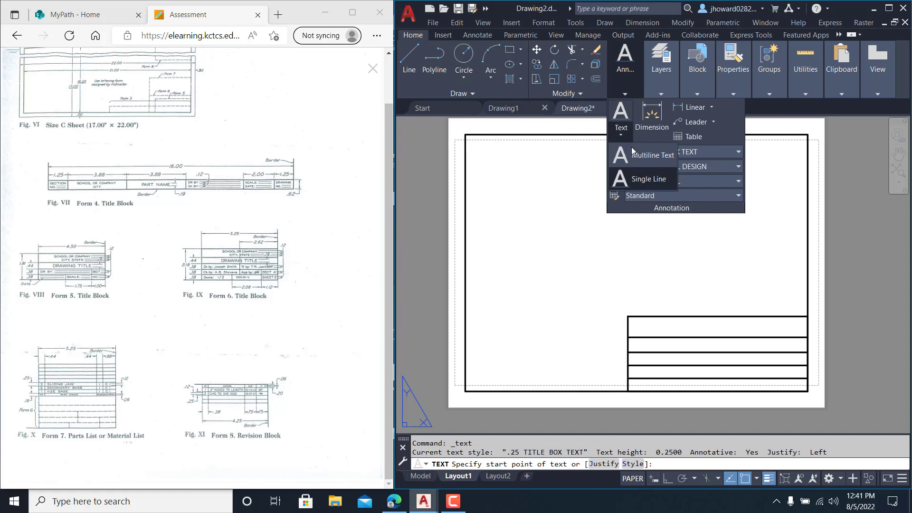
pyautogui.click(649, 180)
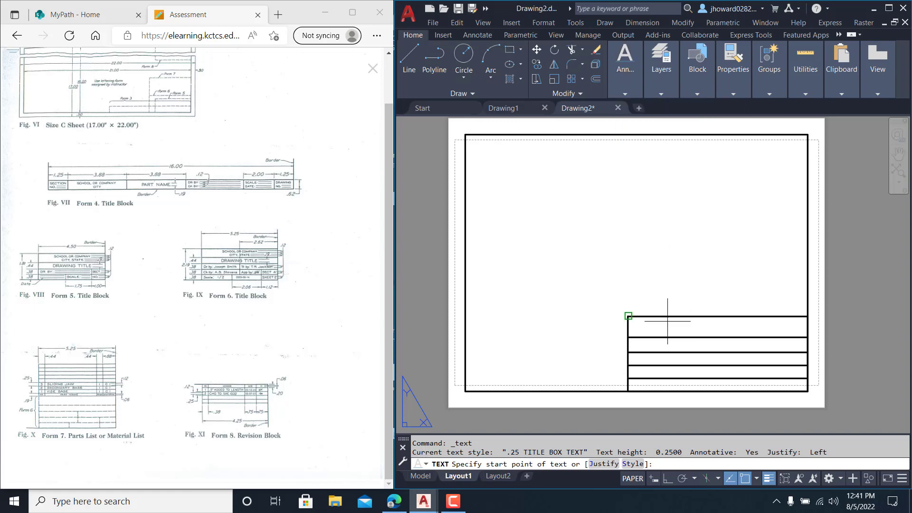
pyautogui.click(741, 479)
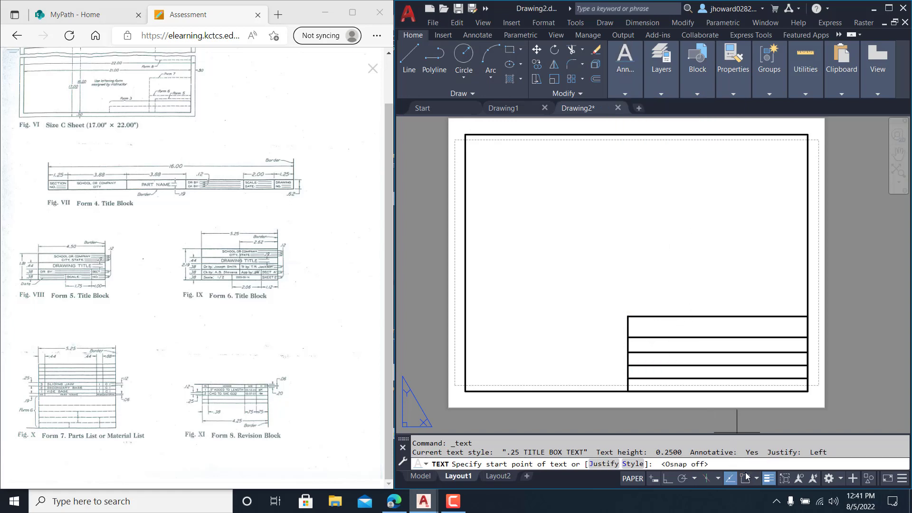
pyautogui.scroll(-1, 728, 321)
pyautogui.scroll(1, 727, 320)
pyautogui.moveTo(728, 321); pyautogui.dragTo(668, 277, button='middle')
pyautogui.scroll(4, 627, 275)
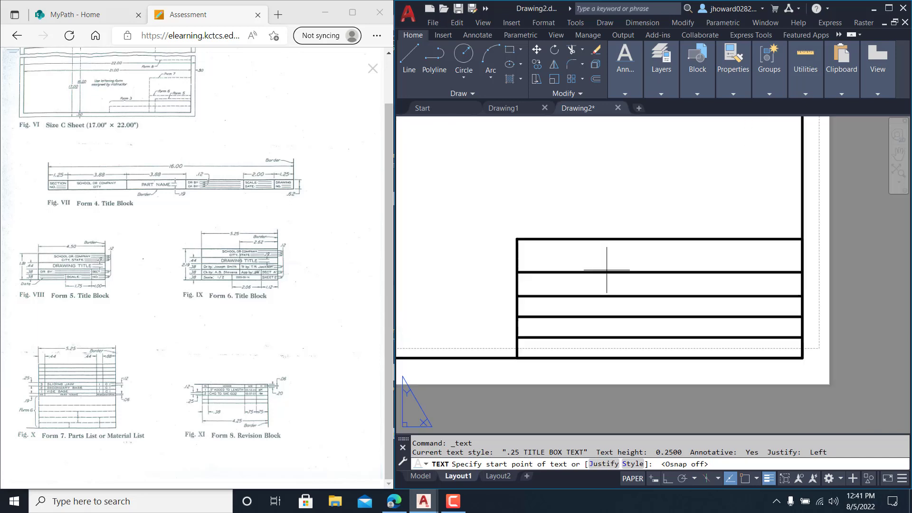
pyautogui.click(545, 260)
# Step: Set the text direction to horizontal with Ortho on, enter BIG SANDY CTC in the top row and finish the text
pyautogui.scroll(-6, 580, 255)
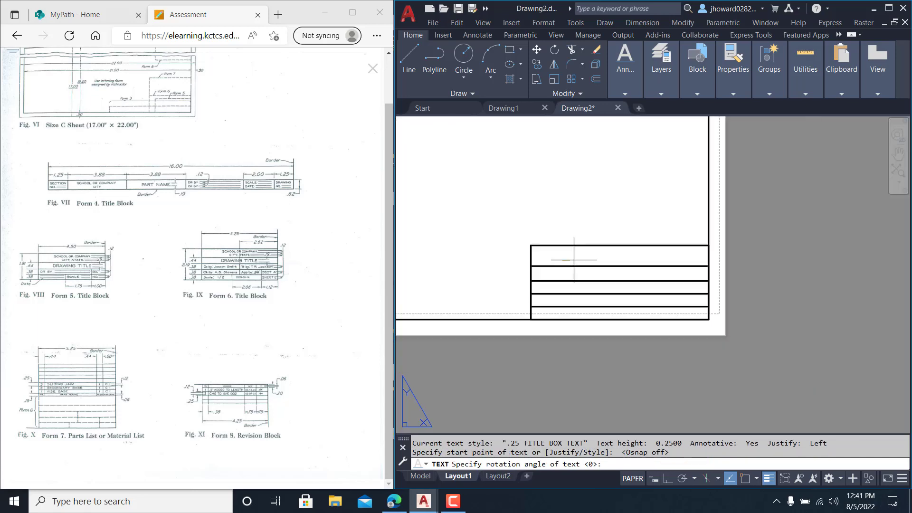
pyautogui.click(744, 479)
pyautogui.click(668, 479)
pyautogui.click(744, 479)
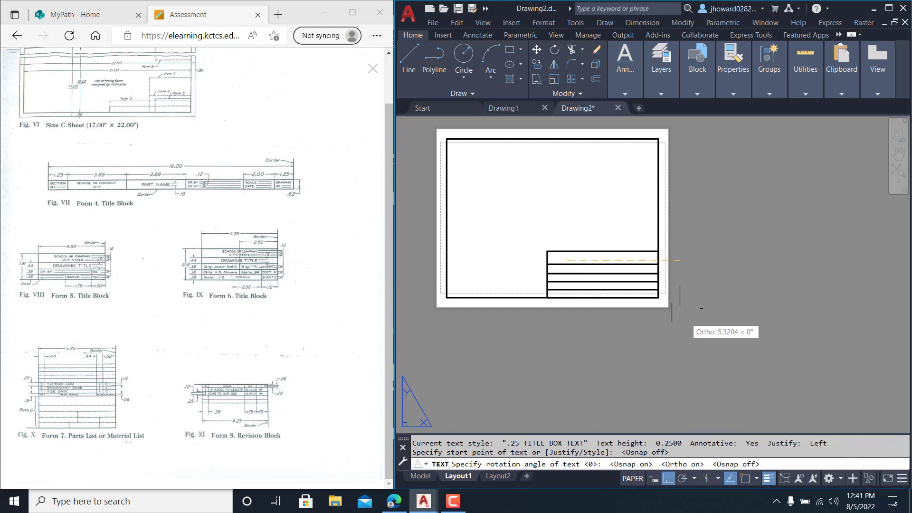
pyautogui.scroll(4, 612, 270)
pyautogui.click(684, 248)
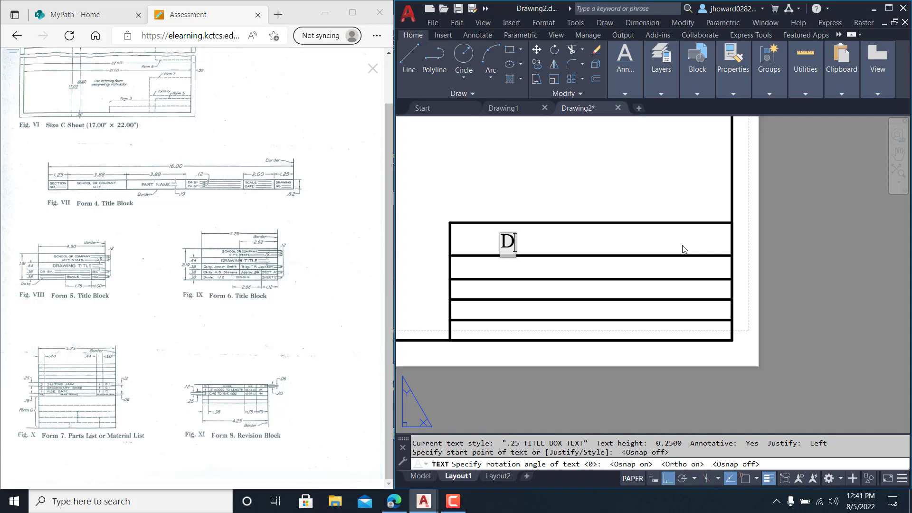
pyautogui.press('BackSpace')
pyautogui.write('BIG')
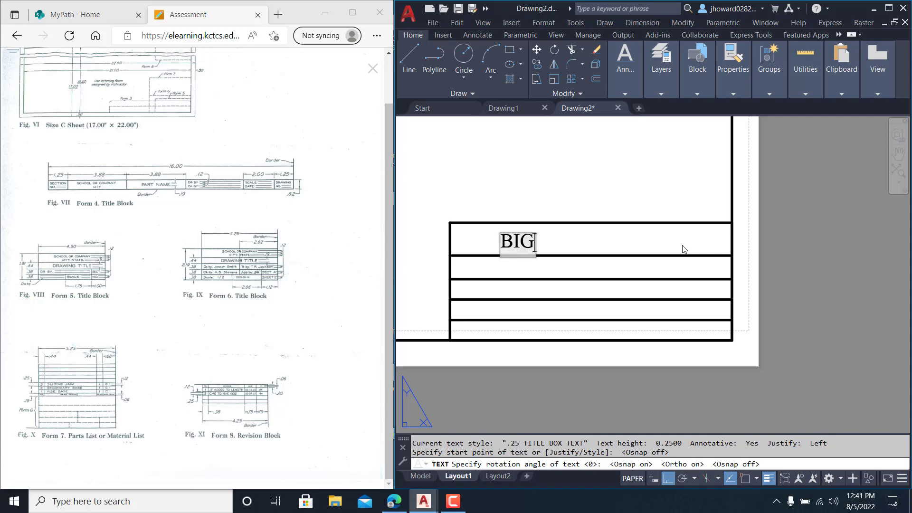
pyautogui.write(' SANDY ')
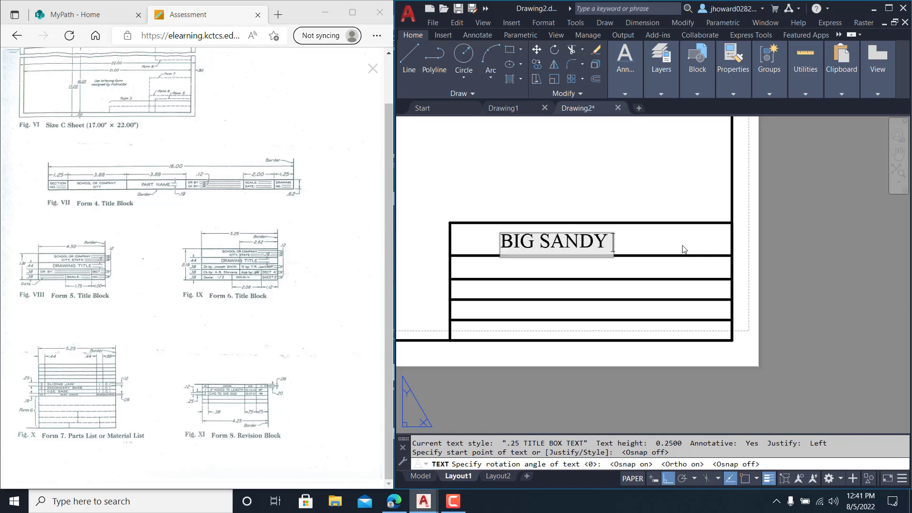
pyautogui.write('CTC')
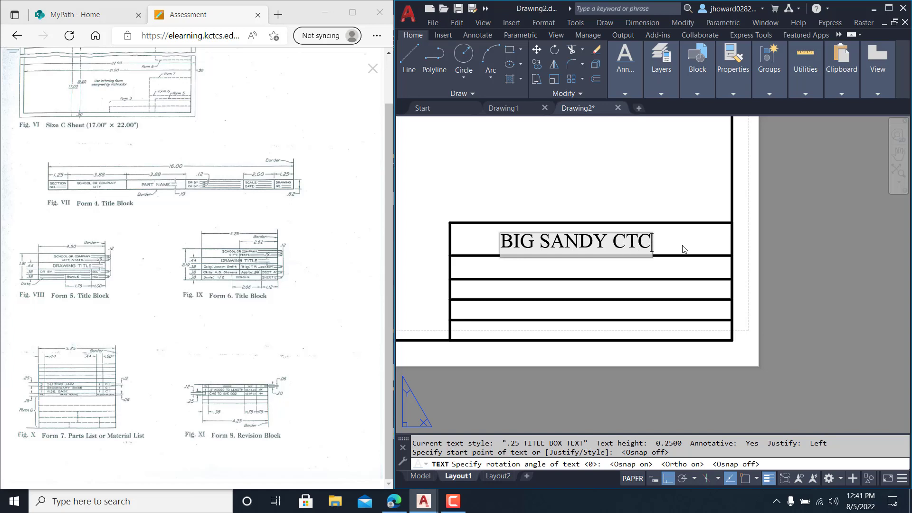
pyautogui.press('Return')
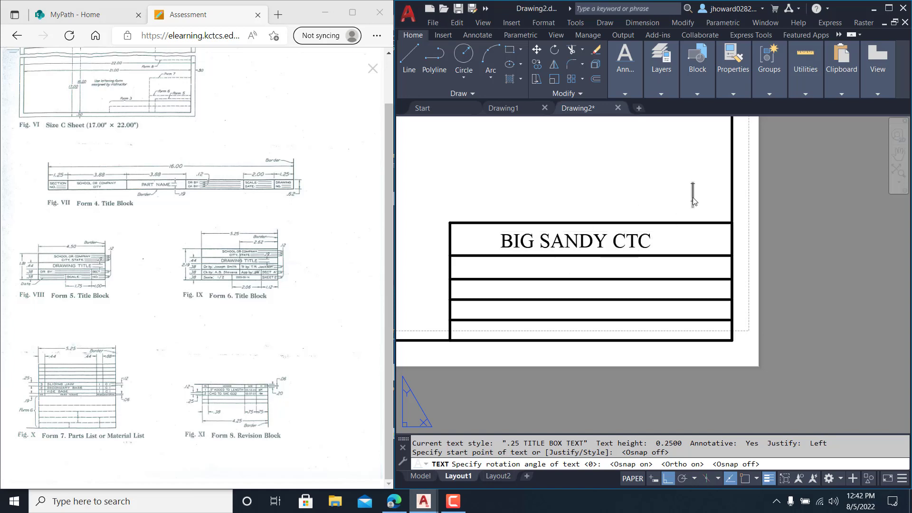
pyautogui.press('Escape')
# Step: Shift the BIG SANDY CTC text slightly to the right to center it in the top row
pyautogui.click(637, 236)
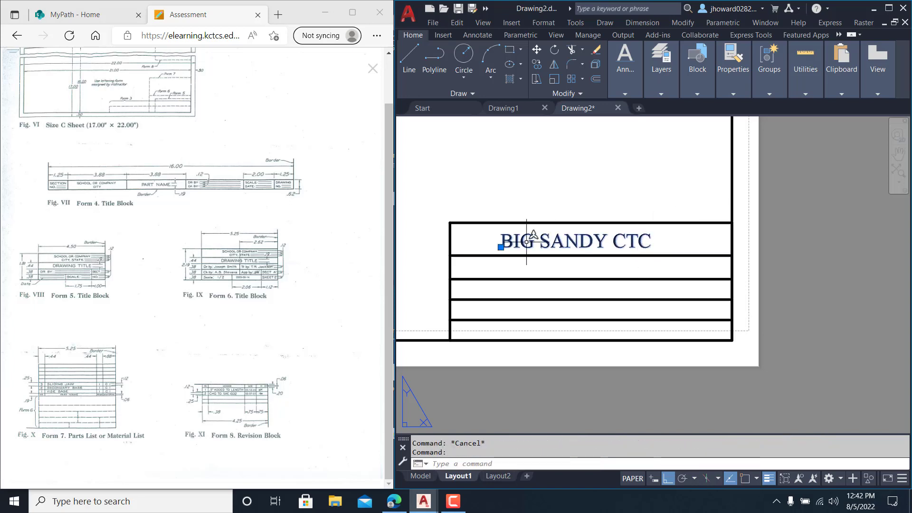
pyautogui.click(500, 247)
pyautogui.press('Escape')
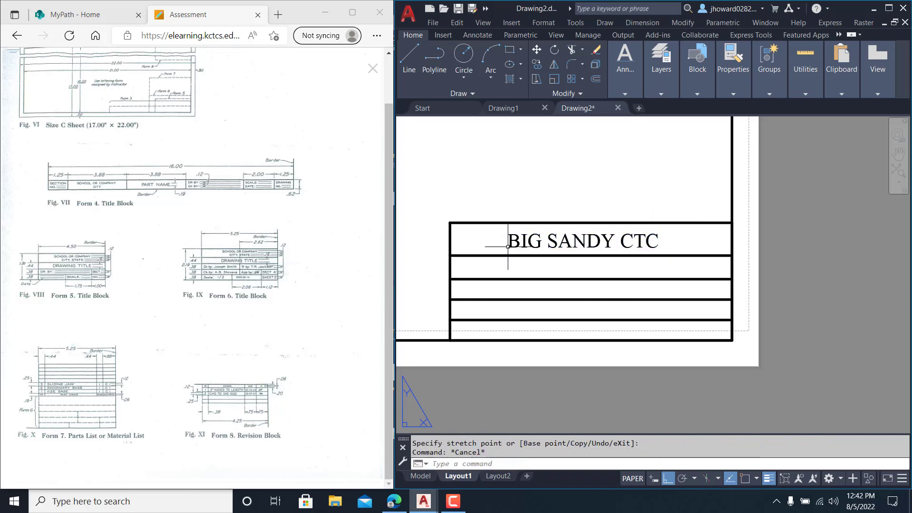
# Step: Examine the layer and text style properties of the BIG SANDY CTC text
pyautogui.click(591, 237)
pyautogui.rightClick(591, 240)
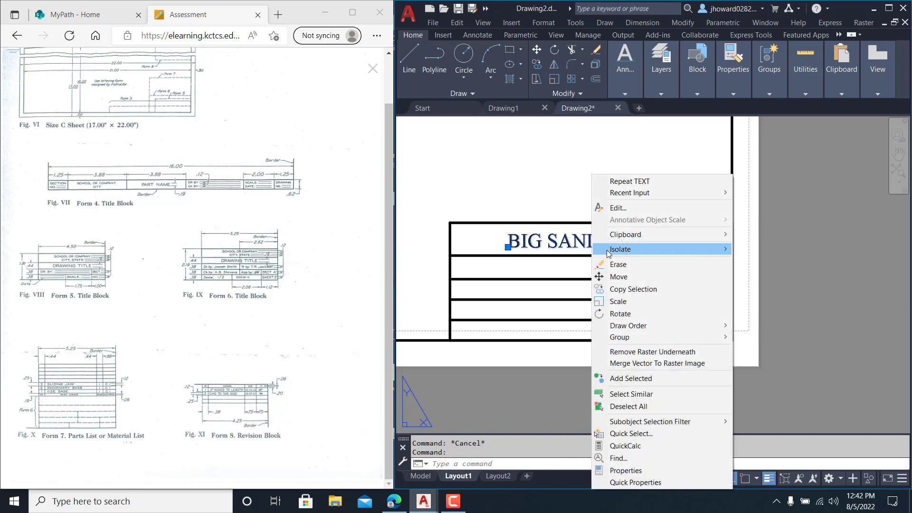
pyautogui.click(640, 470)
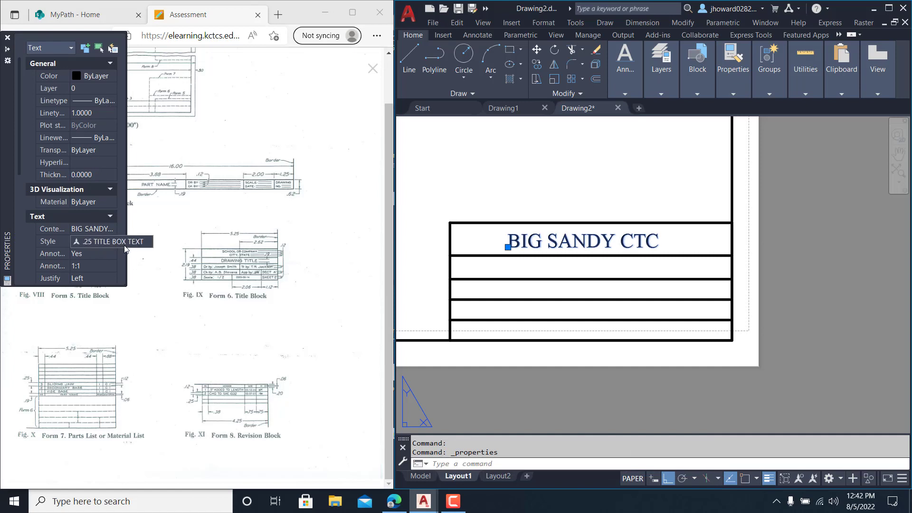
pyautogui.press('Escape')
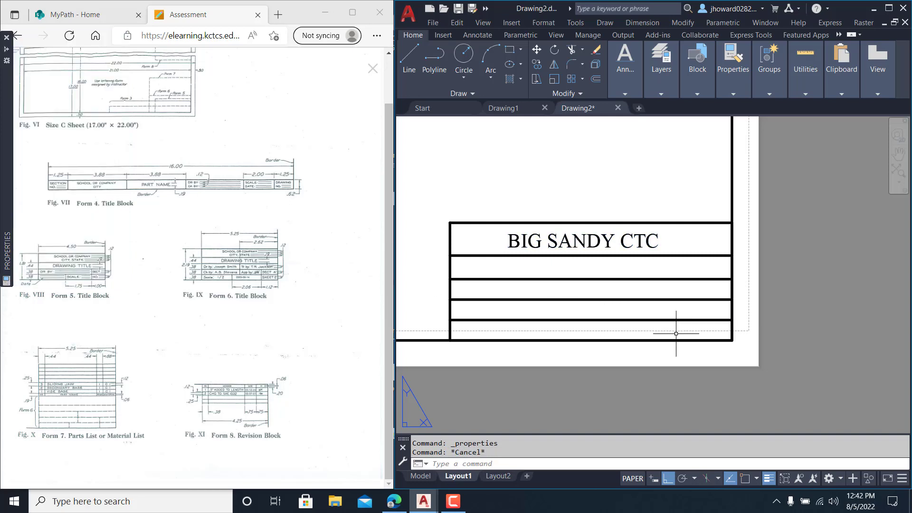
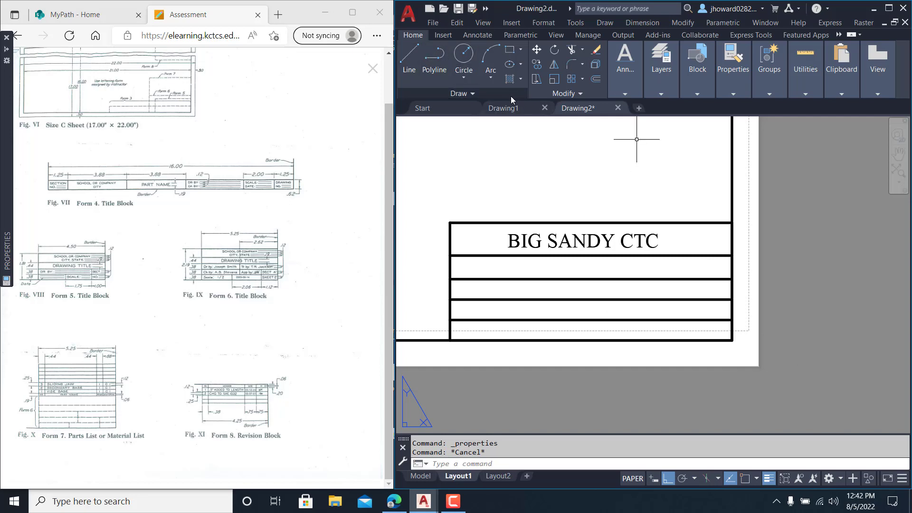
pyautogui.click(647, 75)
pyautogui.click(635, 93)
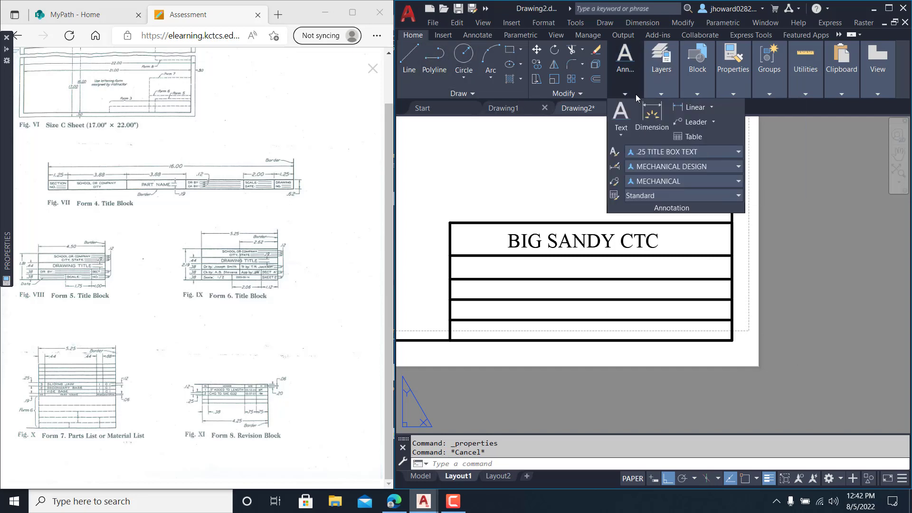
pyautogui.click(621, 113)
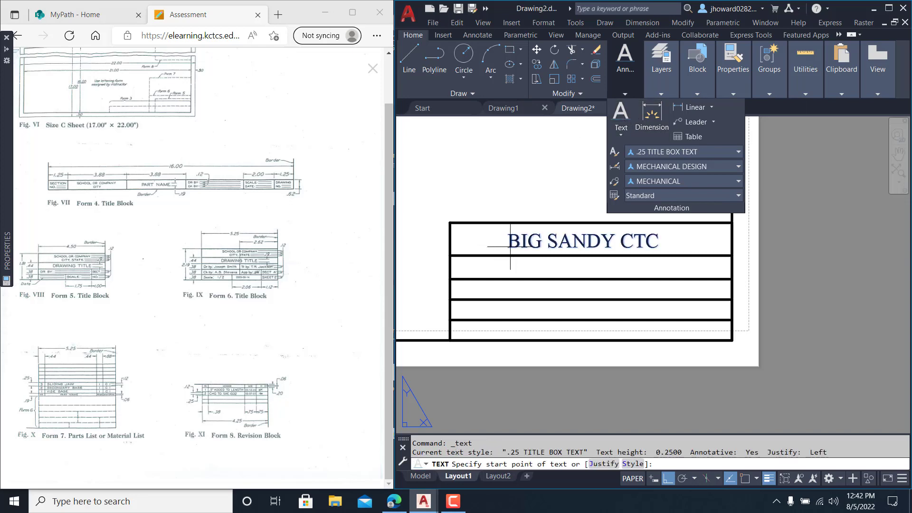
pyautogui.click(631, 333)
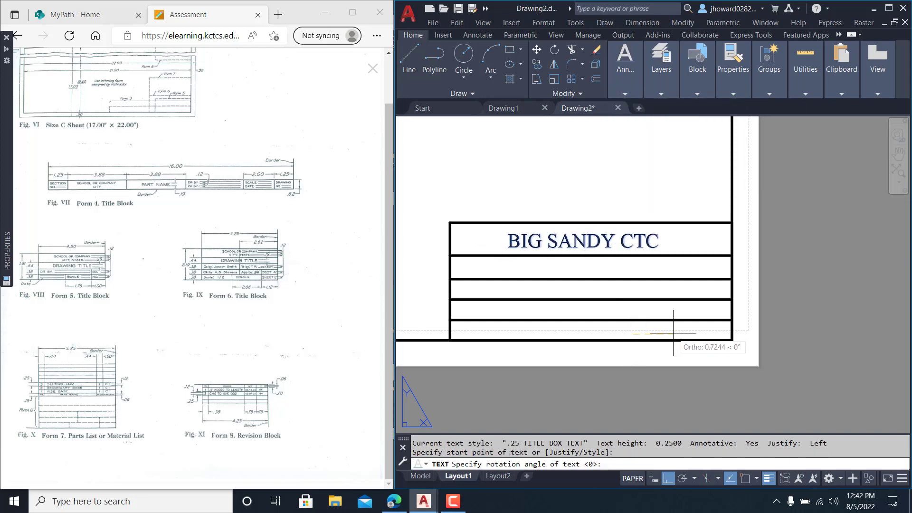
pyautogui.press('Return')
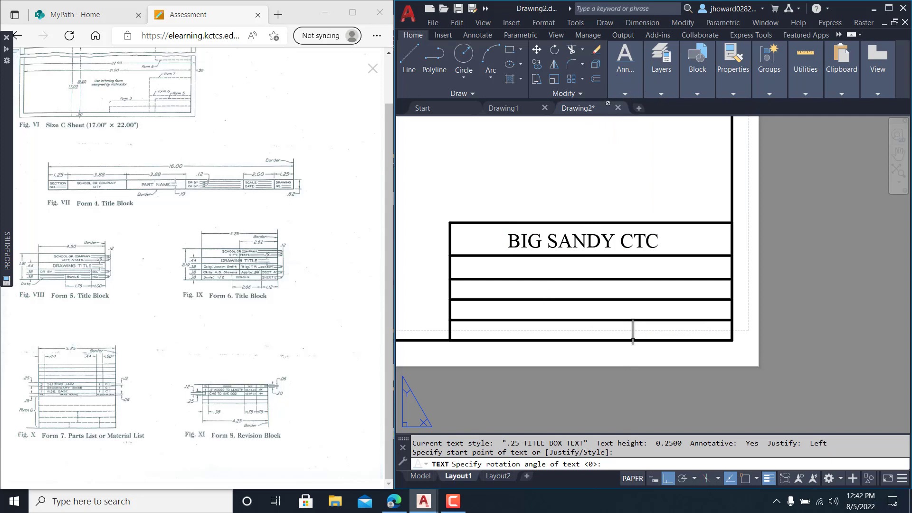
# Step: Add horizontal single-line text SCALE: 1.:1 near the right end of the title block's bottom row, using the .125 TITLE BOX TEXT style
pyautogui.click(625, 94)
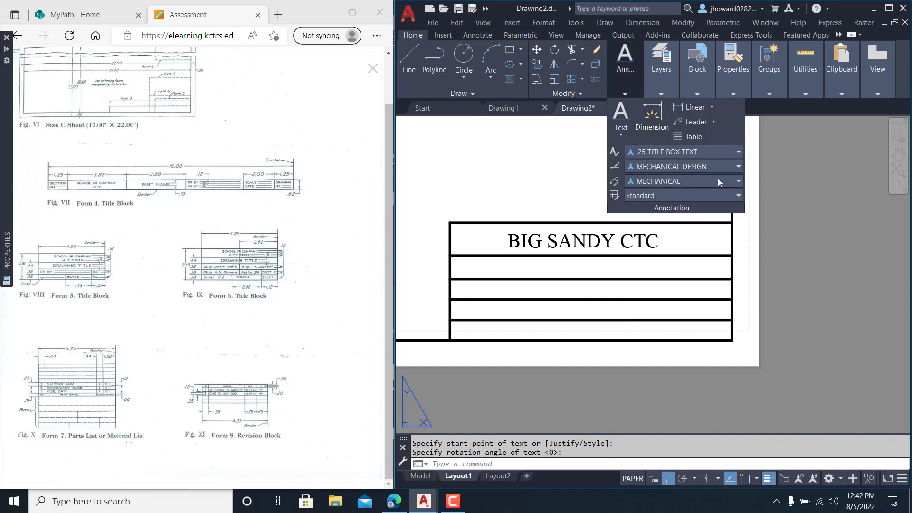
pyautogui.click(717, 152)
pyautogui.click(651, 181)
pyautogui.click(625, 122)
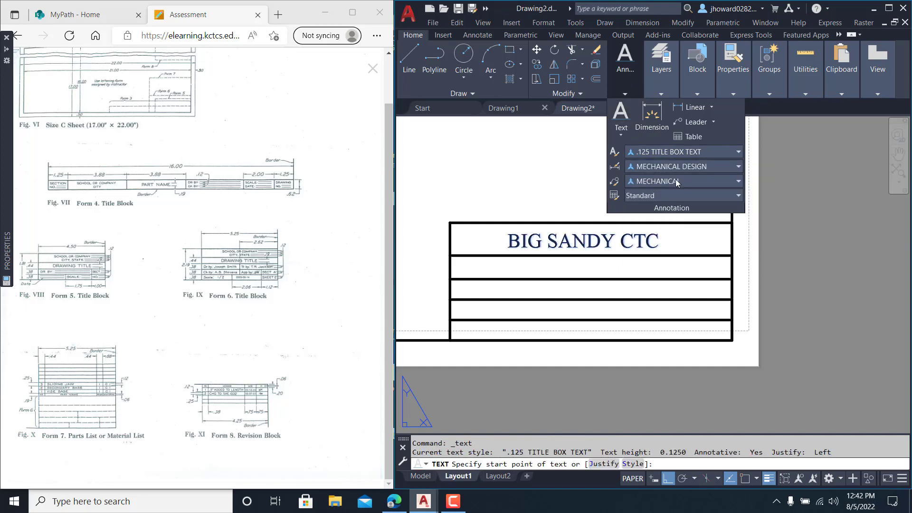
pyautogui.click(651, 337)
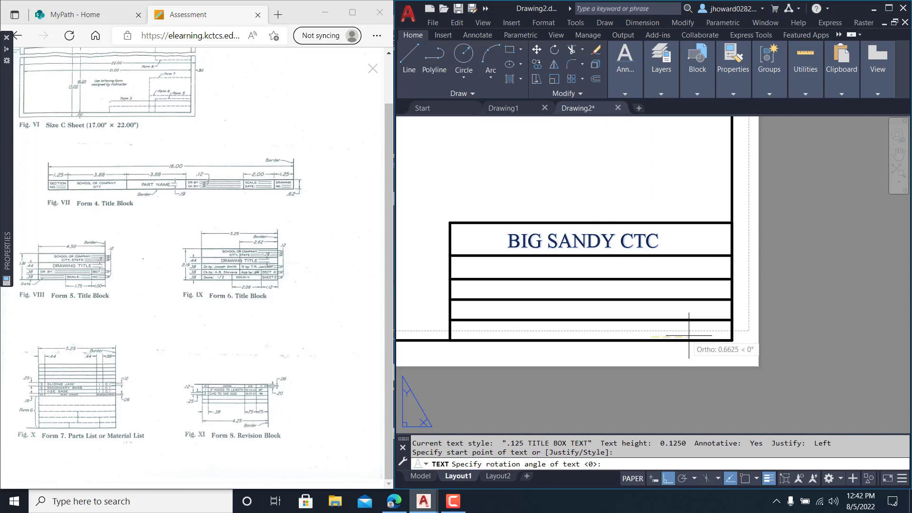
pyautogui.press('Return')
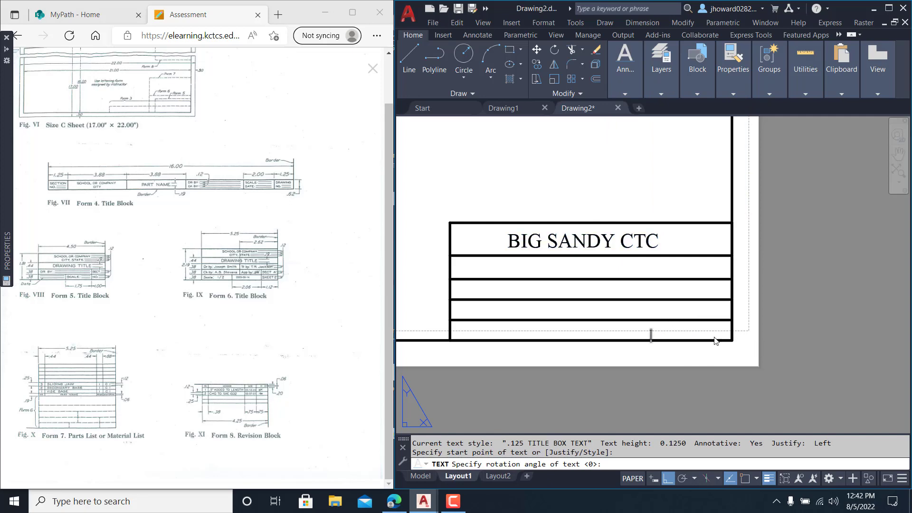
pyautogui.write('SCALE: 1.:1')
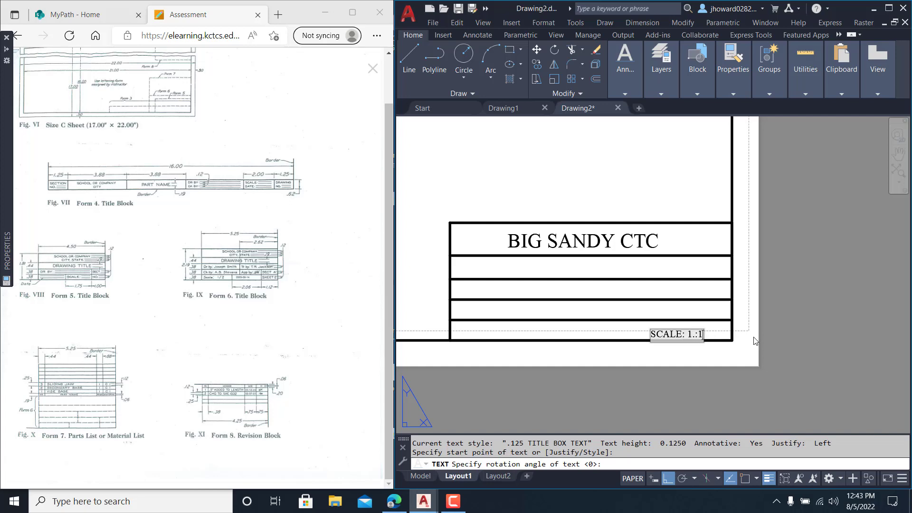
pyautogui.press('Escape')
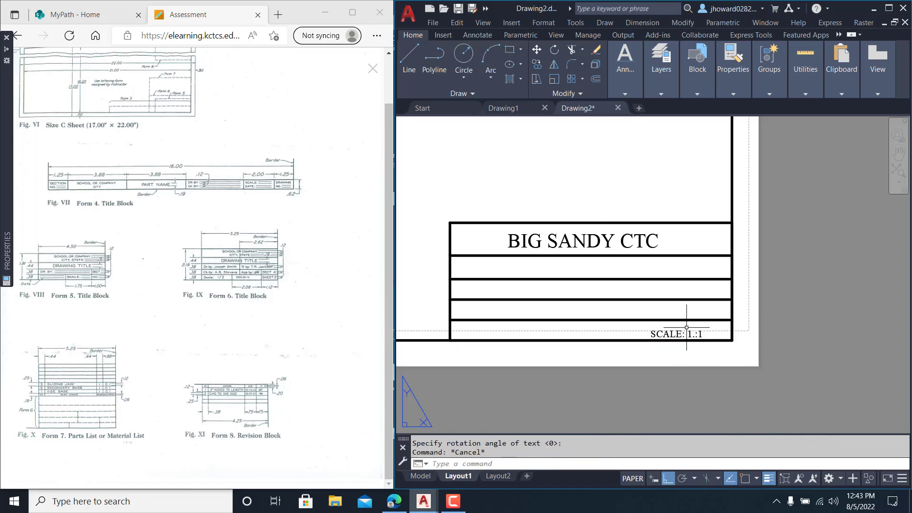
# Step: Move the SCALE text slightly right and up within the title block's bottom row, with Ortho off
pyautogui.click(685, 328)
pyautogui.click(651, 336)
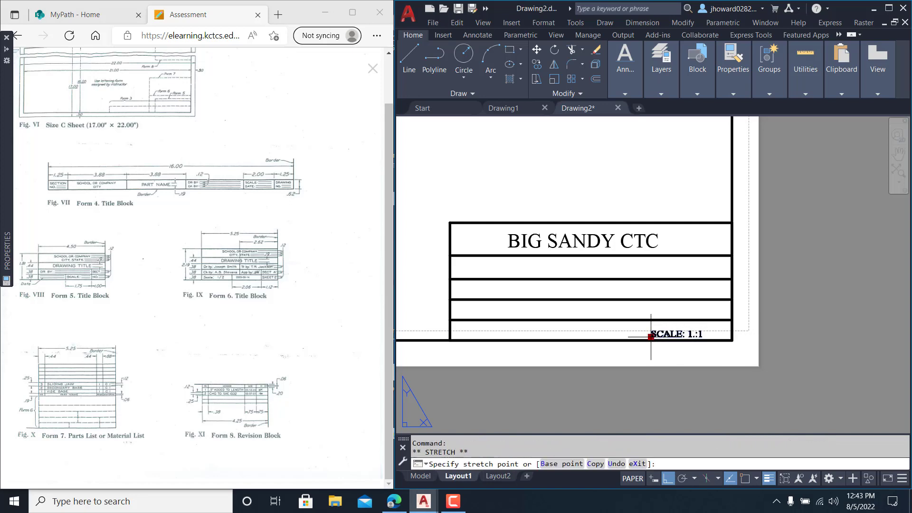
pyautogui.click(667, 478)
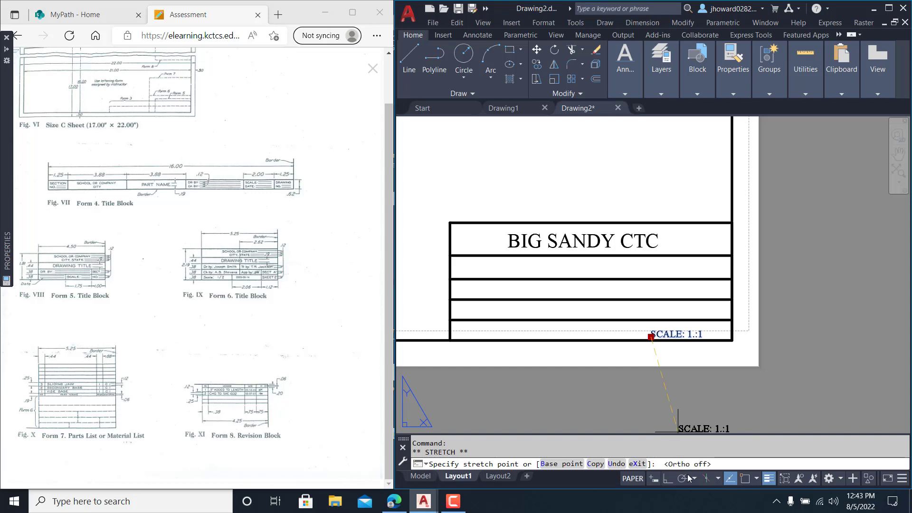
pyautogui.click(668, 334)
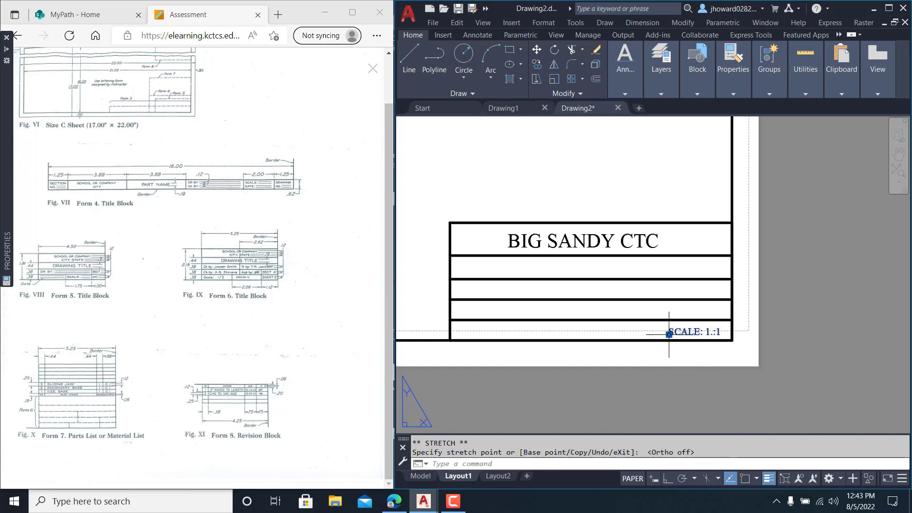
pyautogui.press('Escape')
# Step: Rename the Layout1 layout as A-SIZE
pyautogui.scroll(-4, 674, 181)
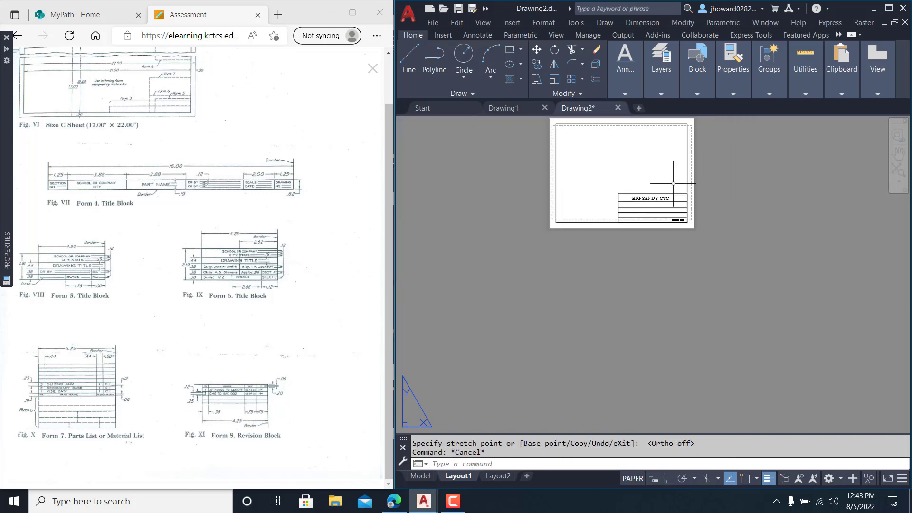
pyautogui.moveTo(667, 191); pyautogui.dragTo(655, 263, button='middle')
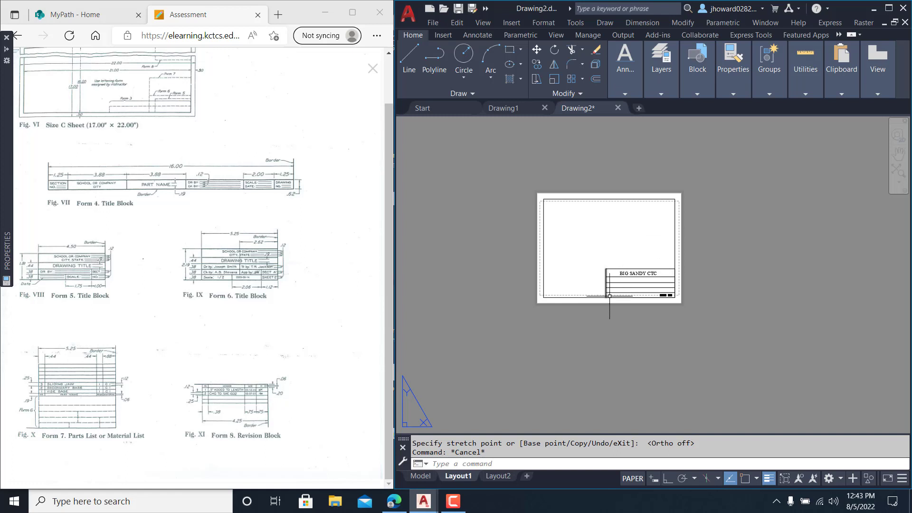
pyautogui.click(504, 479)
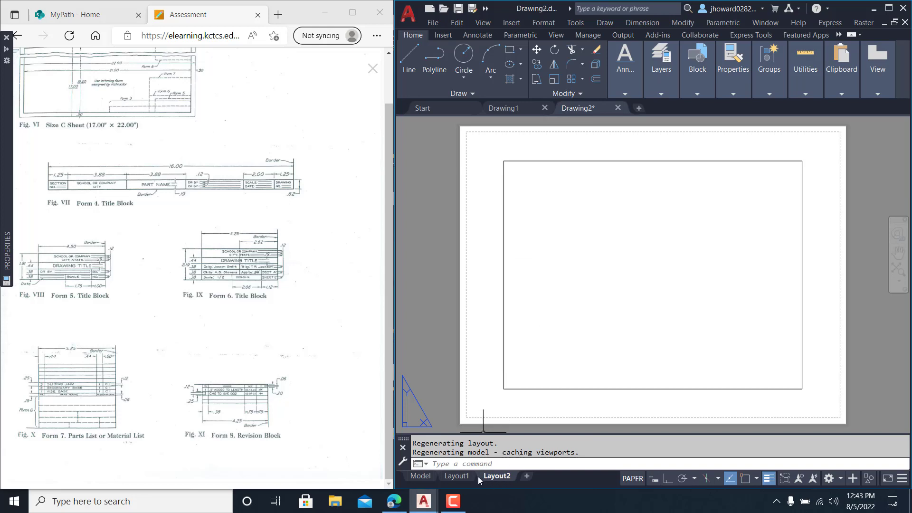
pyautogui.click(457, 476)
pyautogui.rightClick(462, 479)
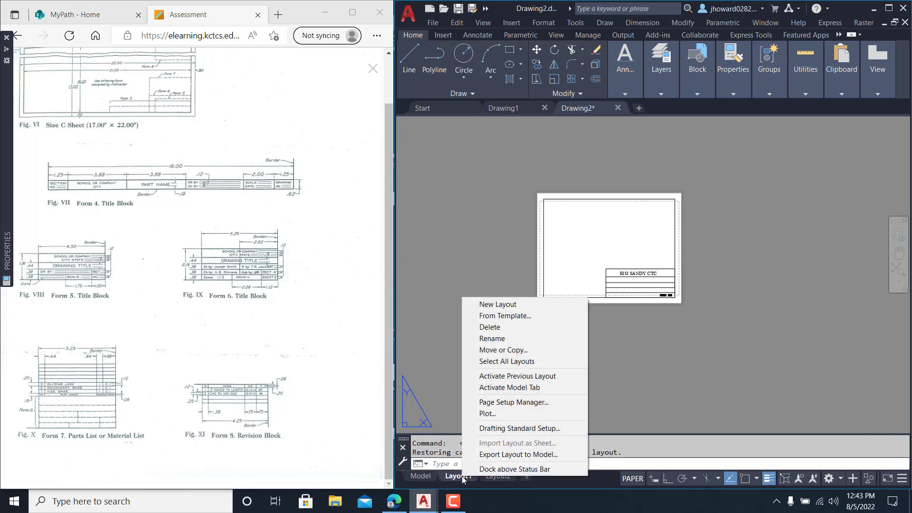
pyautogui.click(496, 338)
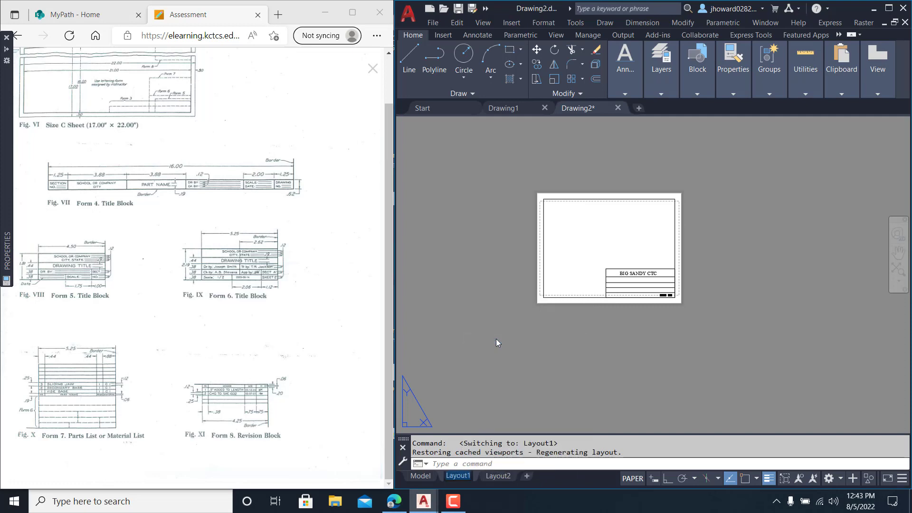
pyautogui.write('a')
pyautogui.press('BackSpace')
pyautogui.write('A')
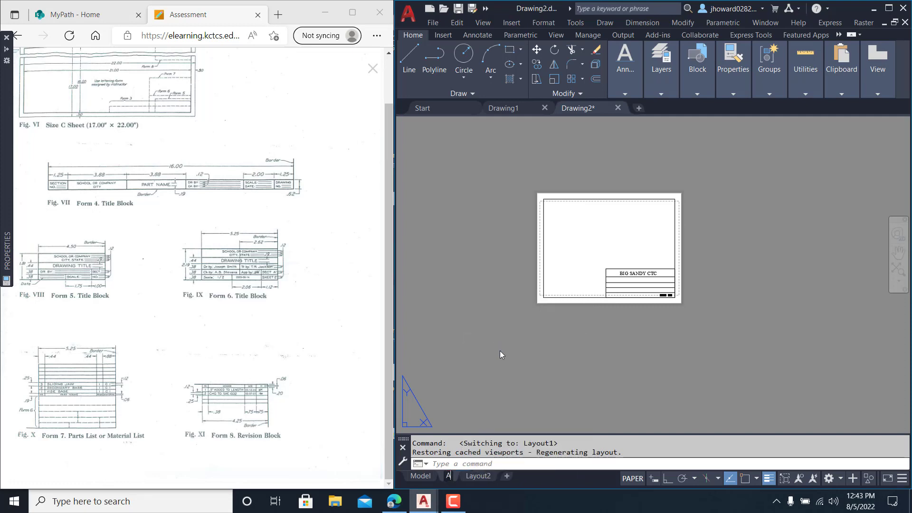
pyautogui.write('-SIZE')
pyautogui.press('Return')
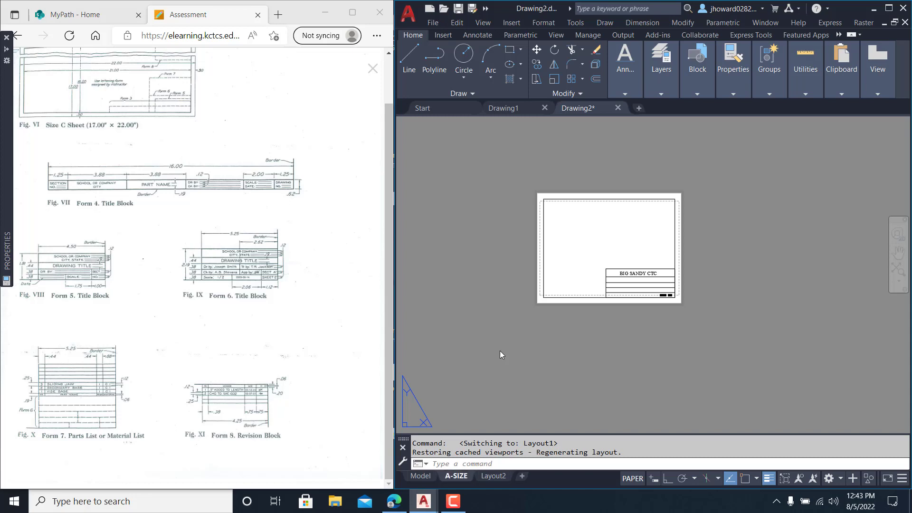
pyautogui.click(500, 352)
pyautogui.press('Escape')
# Step: Rename the Layout2 layout as B-SIZE
pyautogui.click(492, 476)
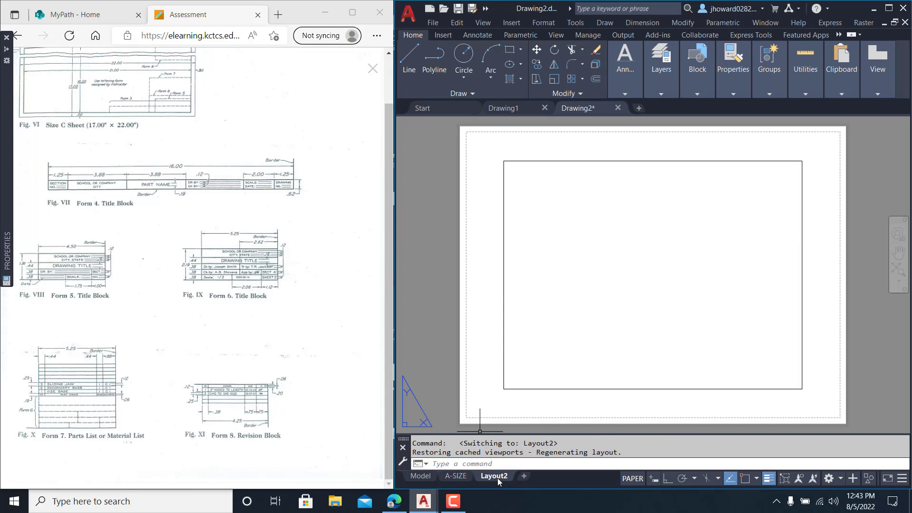
pyautogui.rightClick(499, 476)
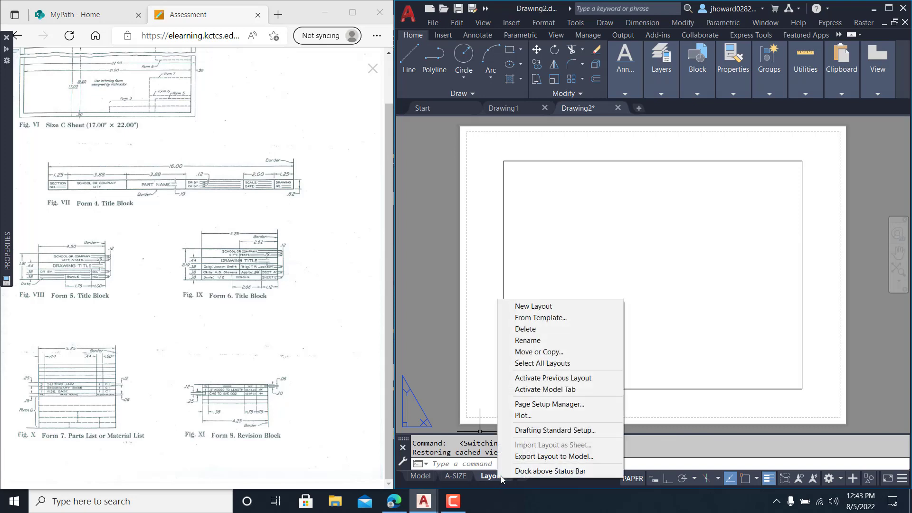
pyautogui.click(540, 341)
pyautogui.write('B')
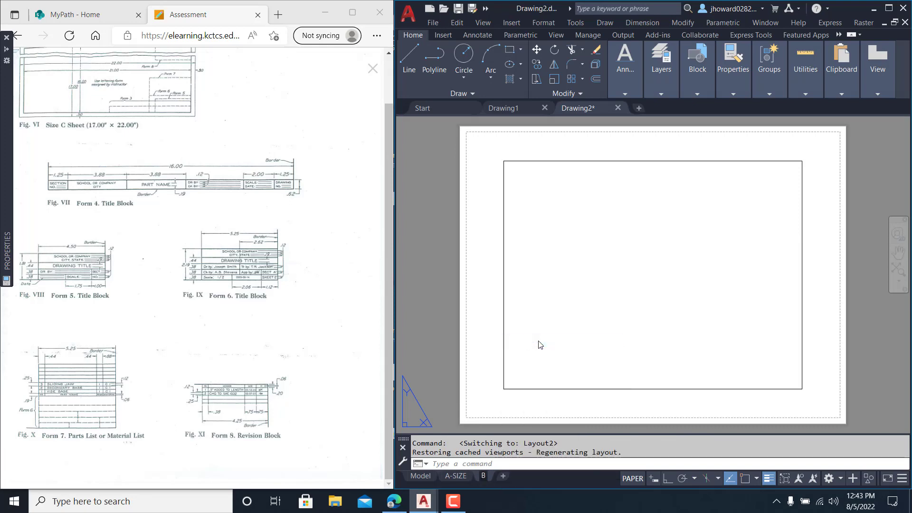
pyautogui.write('-SIZE')
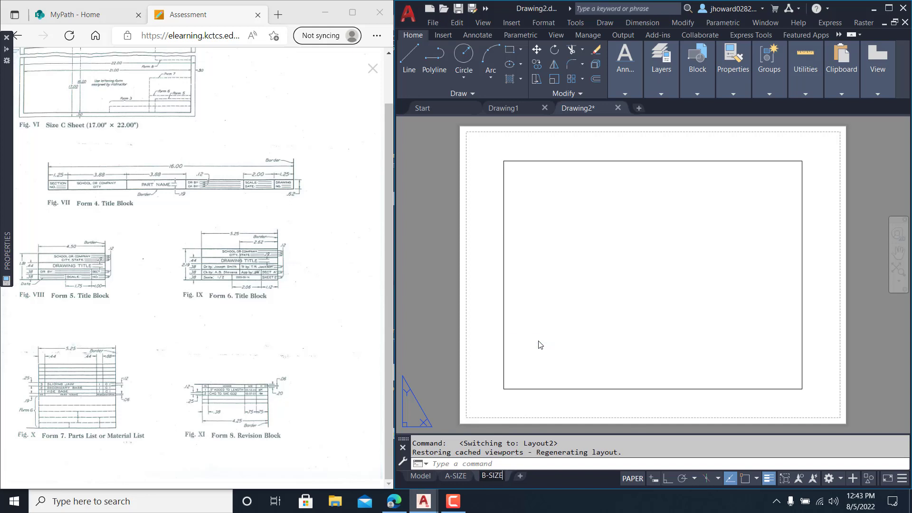
pyautogui.click(536, 349)
pyautogui.press('Escape')
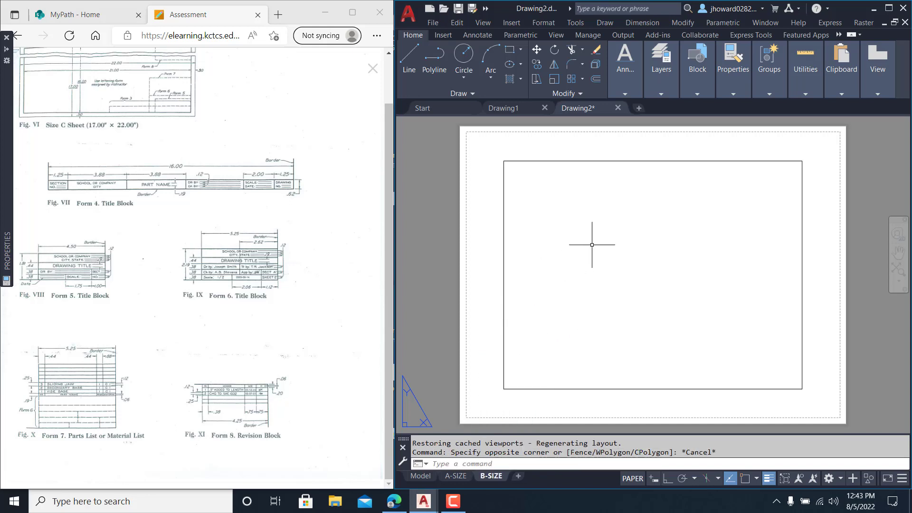
# Step: Modify the B-SIZE layout's page setup to use the DWG To PDF.pc3 plotter and ANSI B (17.00 x 11.00 Inches) paper
pyautogui.rightClick(494, 478)
pyautogui.click(539, 404)
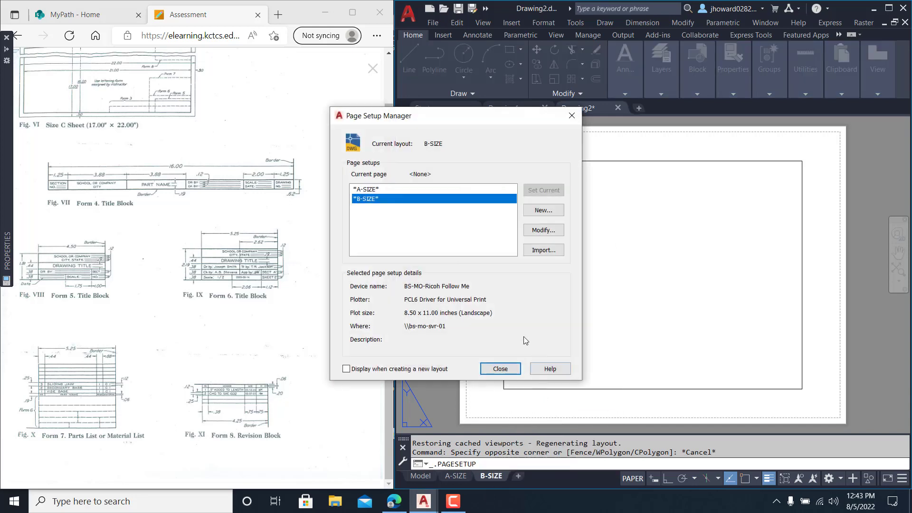
pyautogui.click(541, 230)
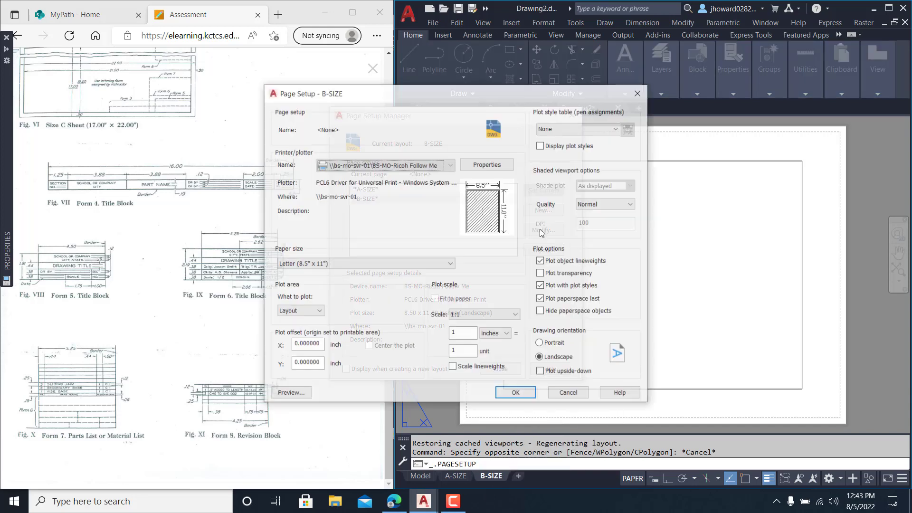
pyautogui.click(445, 169)
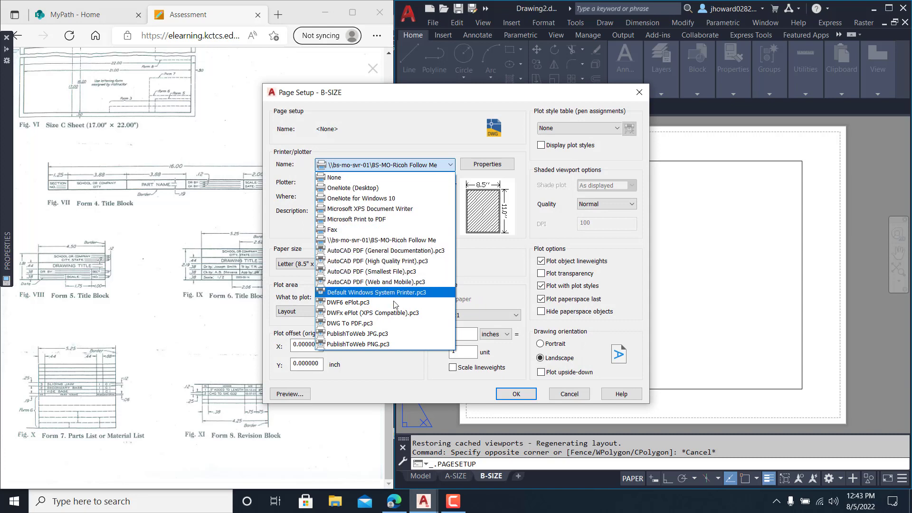
pyautogui.click(385, 324)
pyautogui.click(390, 264)
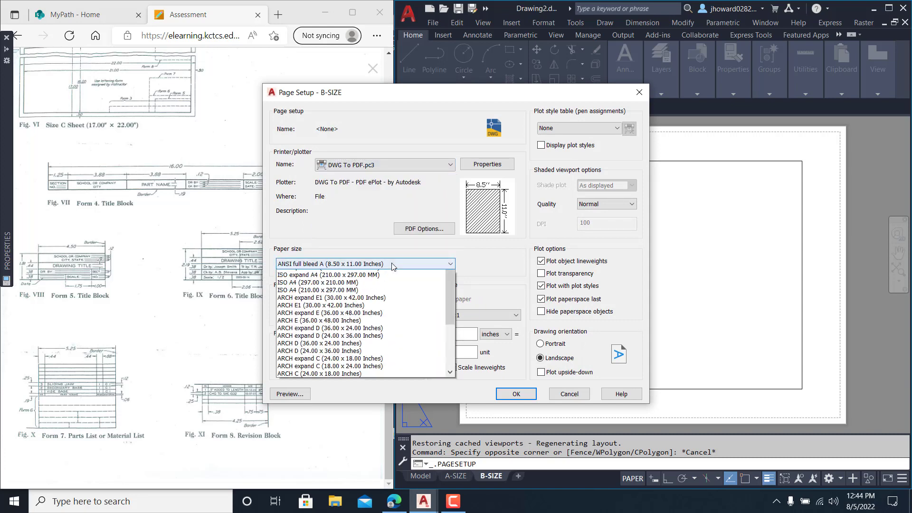
pyautogui.scroll(-6, 380, 374)
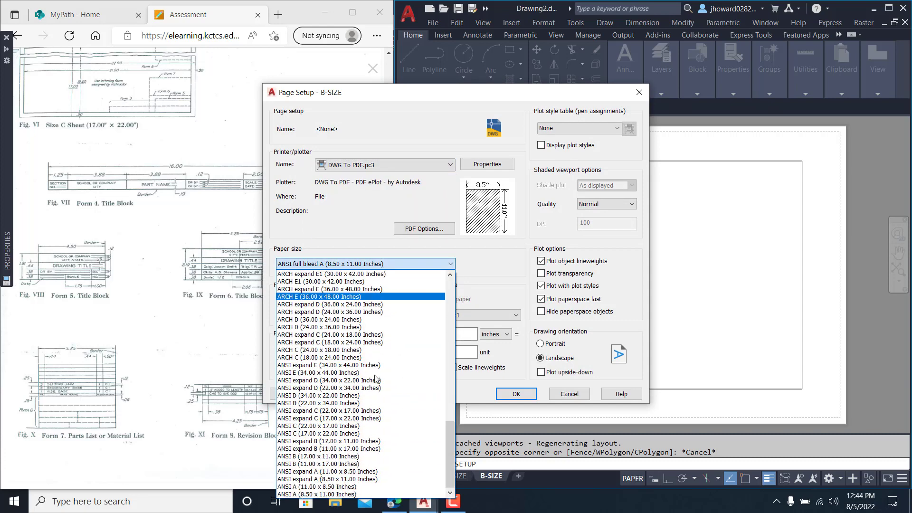
pyautogui.click(336, 456)
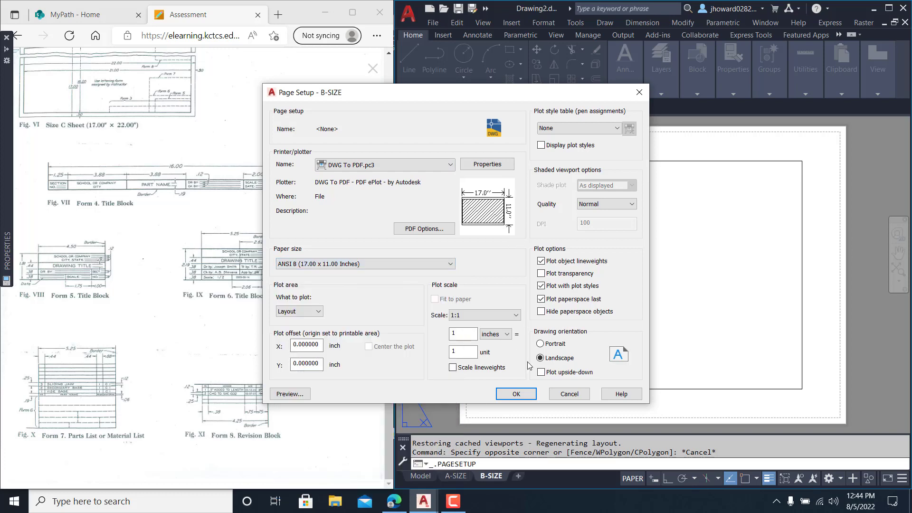
pyautogui.click(531, 392)
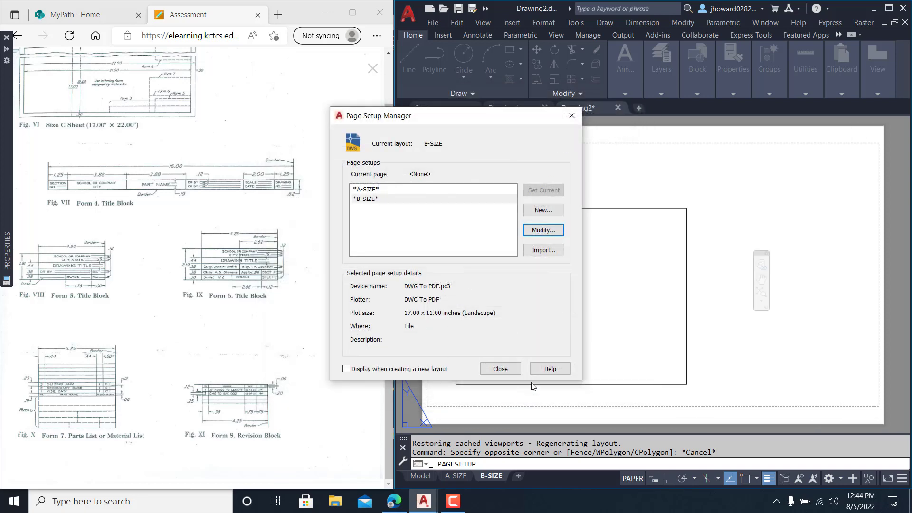
pyautogui.click(501, 369)
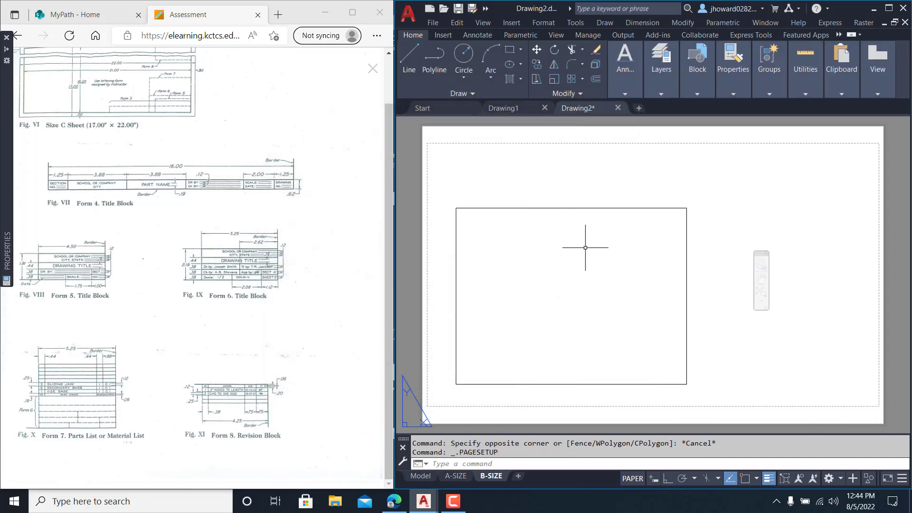
# Step: Delete the default viewport from the B-SIZE layout
pyautogui.click(583, 228)
pyautogui.click(552, 203)
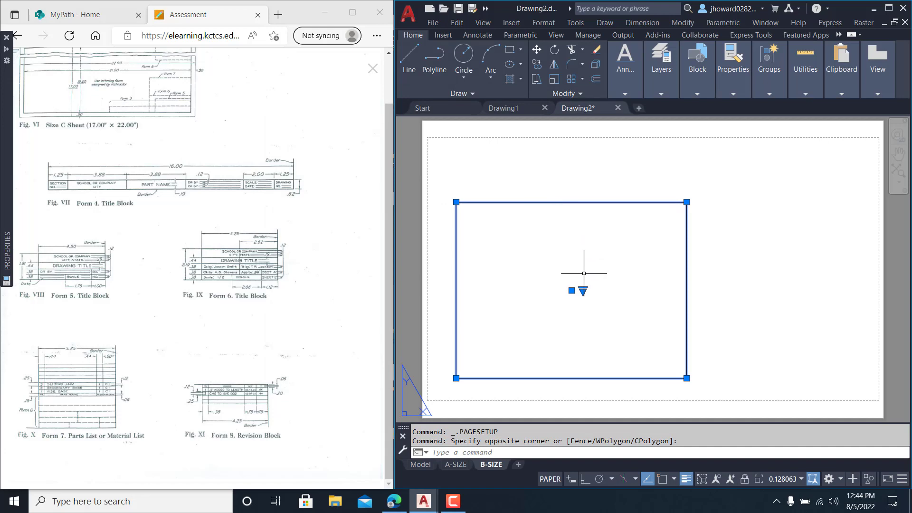
pyautogui.press('Delete')
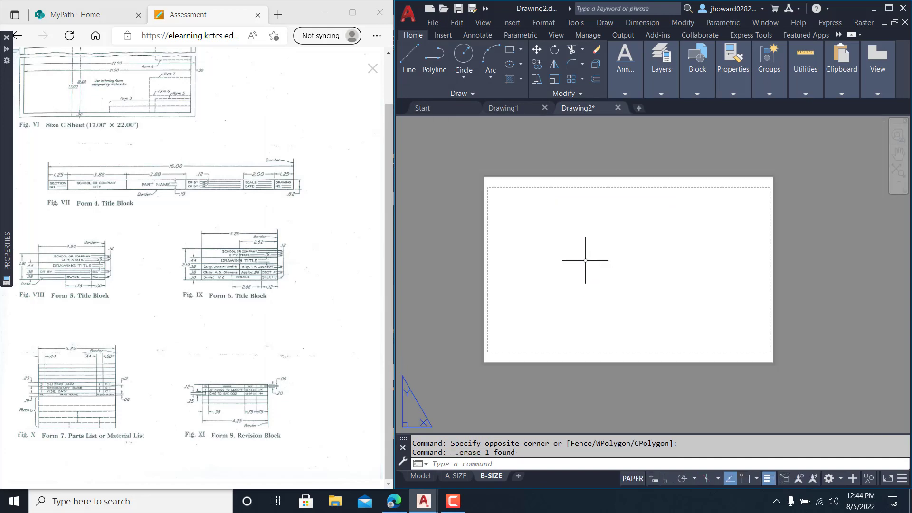
# Step: Draw a 17 by 11 rectangle on the B-SIZE layout starting from the lower-left corner of the paper
pyautogui.scroll(1, 584, 259)
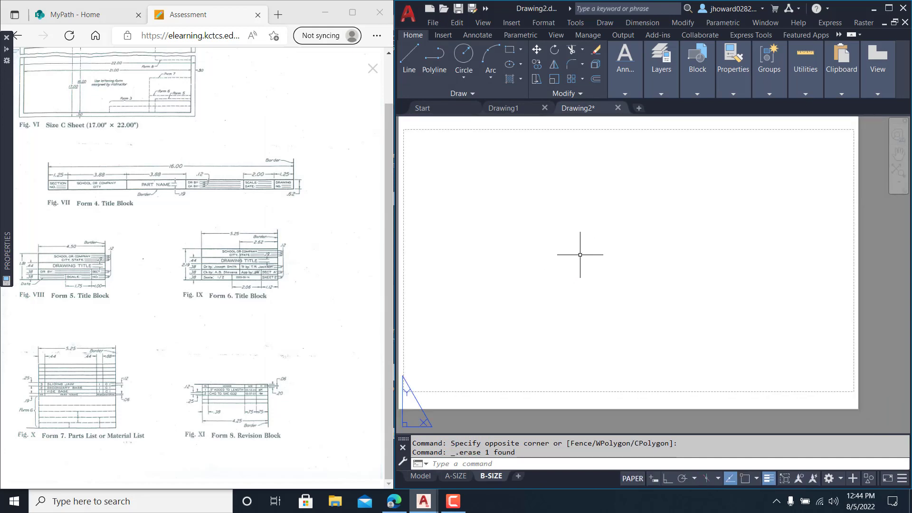
pyautogui.scroll(-3, 590, 205)
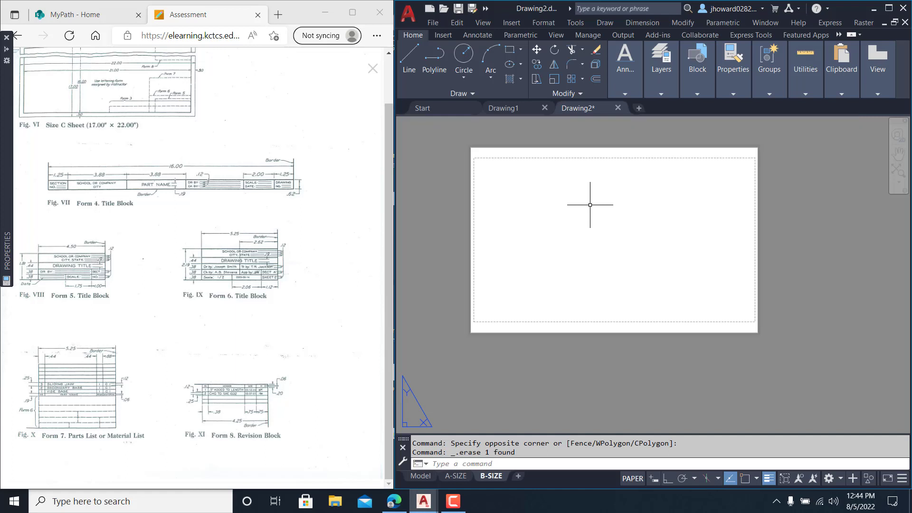
pyautogui.click(509, 51)
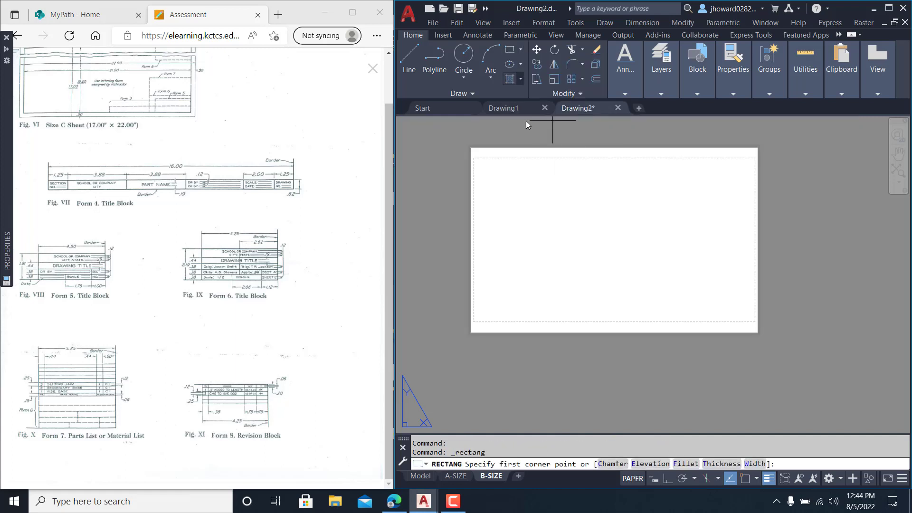
pyautogui.scroll(2, 484, 340)
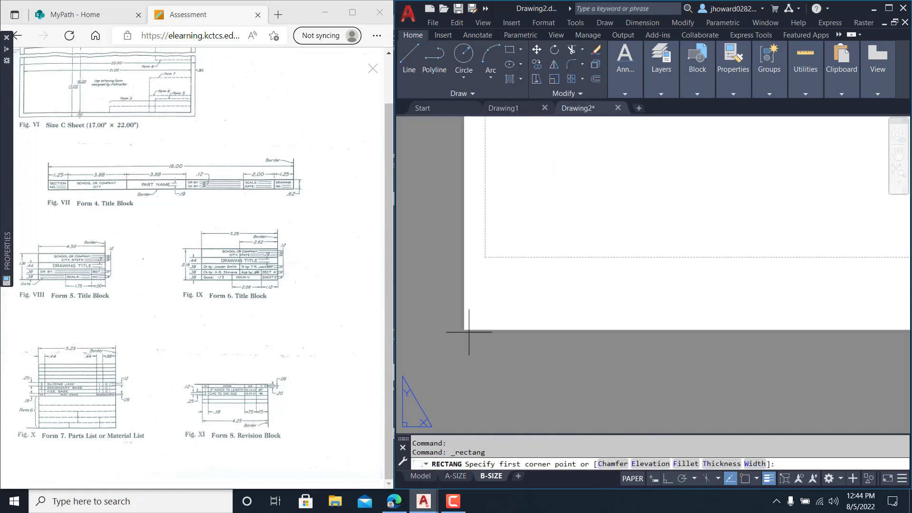
pyautogui.scroll(1, 460, 326)
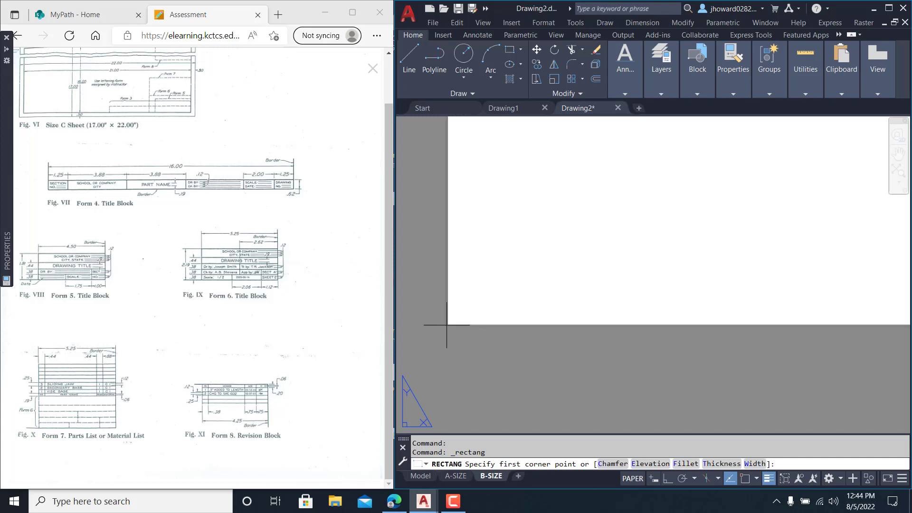
pyautogui.click(447, 325)
pyautogui.scroll(-2, 474, 308)
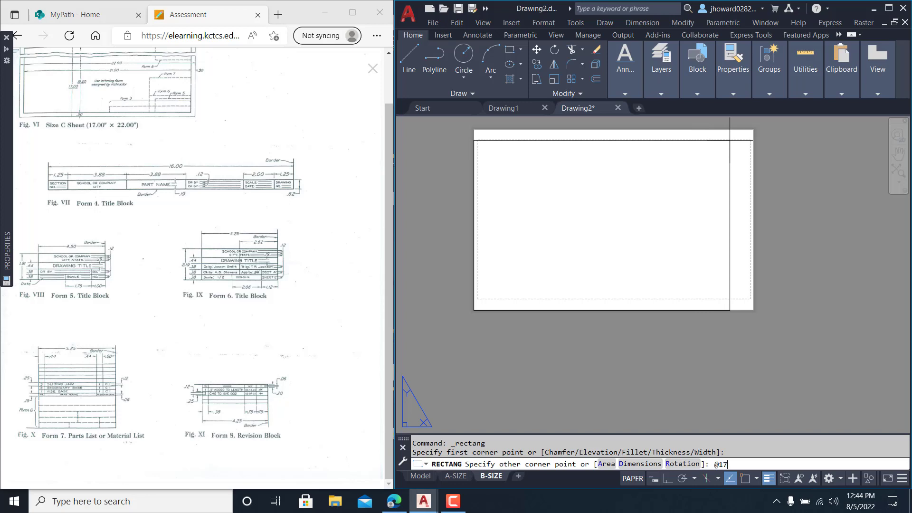
pyautogui.write('@17,11')
pyautogui.press('Return')
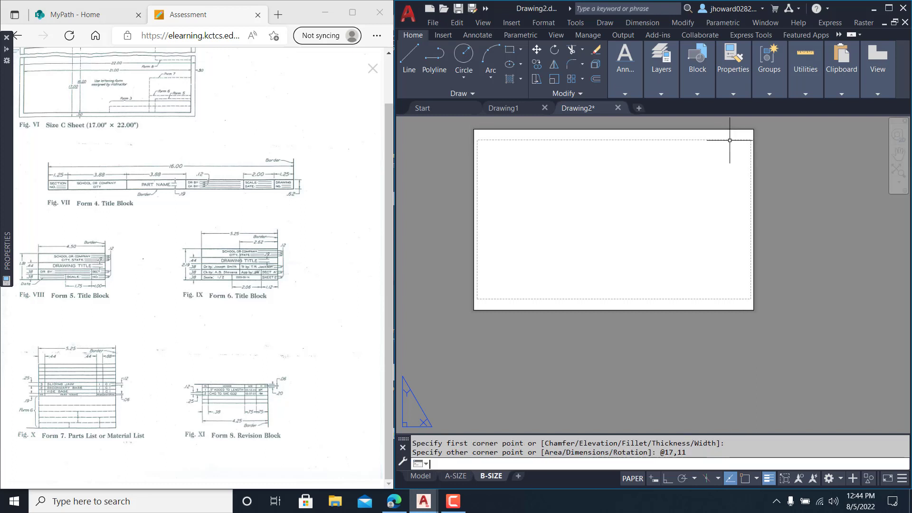
pyautogui.press('Escape')
# Step: Offset the 17 by 11 rectangle 0.5 inward and delete the original outer rectangle
pyautogui.click(596, 78)
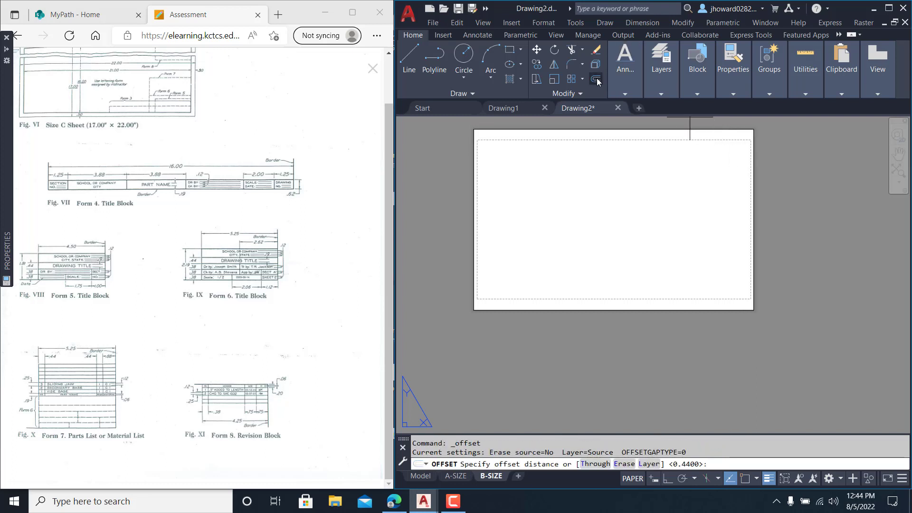
pyautogui.write('.5')
pyautogui.press('Return')
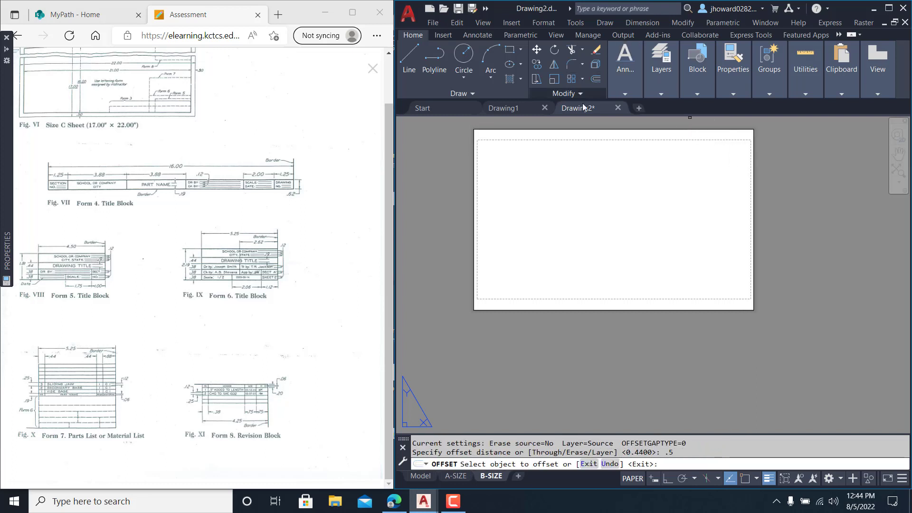
pyautogui.click(588, 129)
pyautogui.click(588, 163)
pyautogui.press('Escape')
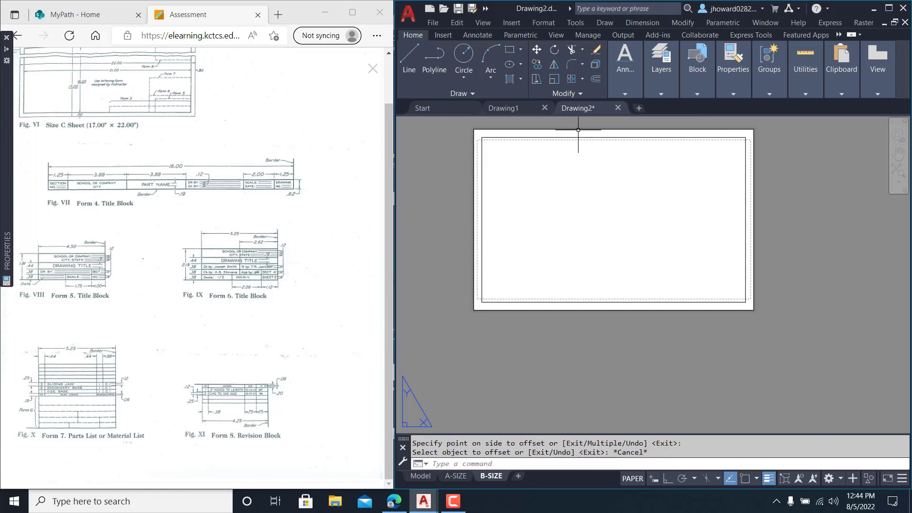
pyautogui.click(578, 129)
pyautogui.press('Delete')
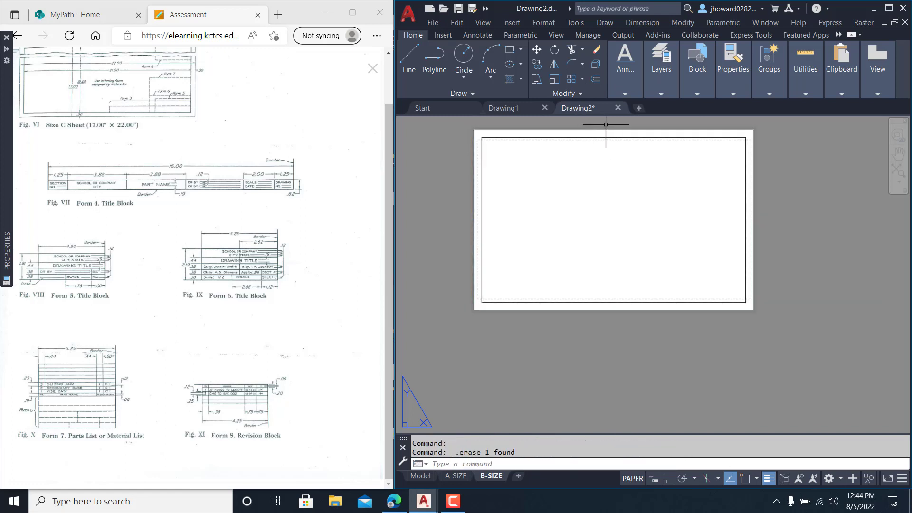
# Step: Assign the B-SIZE border rectangle to BORDER LAYER and clear the selection
pyautogui.scroll(-3, 615, 182)
pyautogui.scroll(3, 615, 190)
pyautogui.moveTo(615, 191); pyautogui.dragTo(614, 215, button='middle')
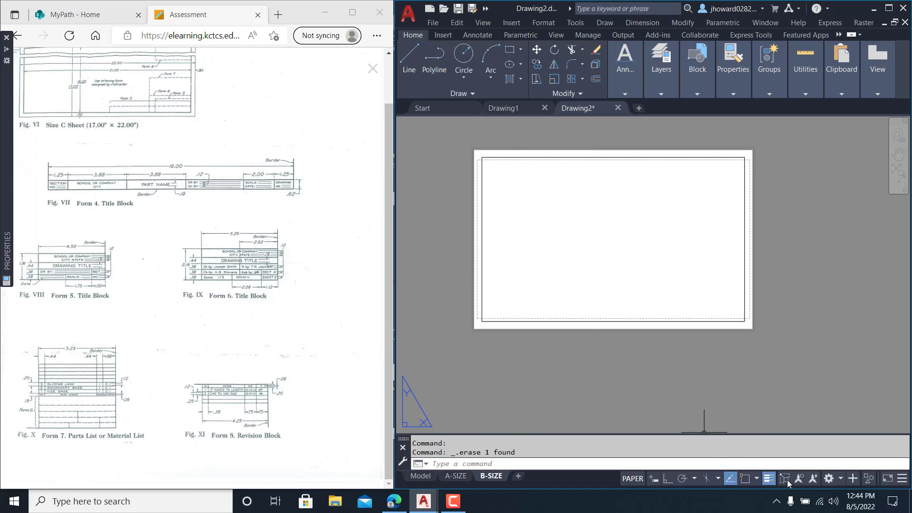
pyautogui.click(642, 139)
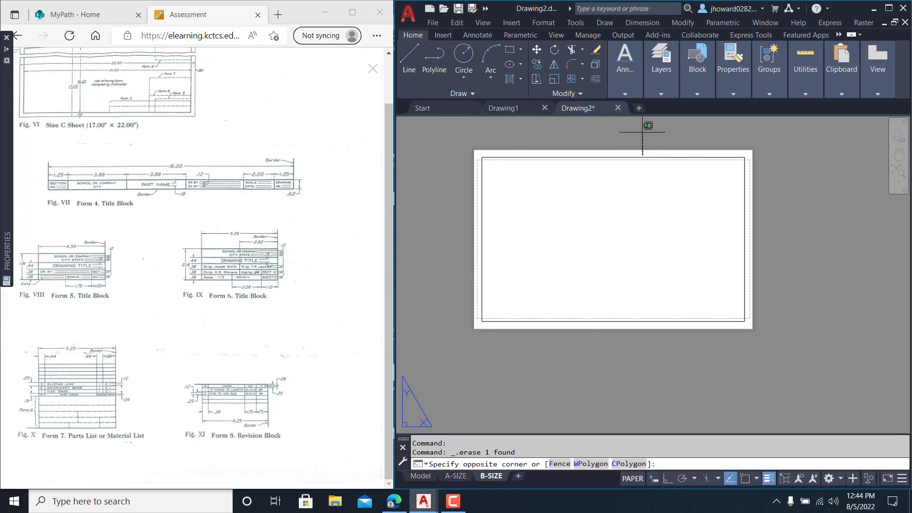
pyautogui.click(639, 165)
pyautogui.click(662, 93)
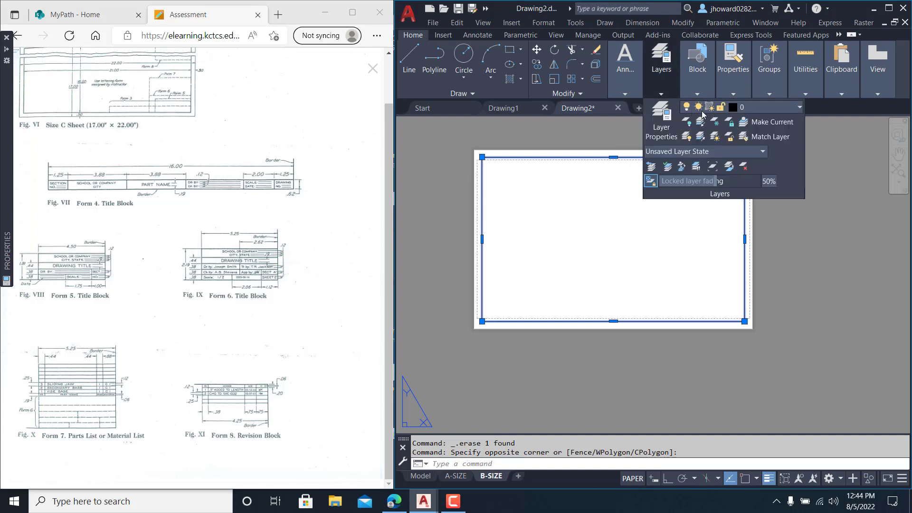
pyautogui.click(756, 106)
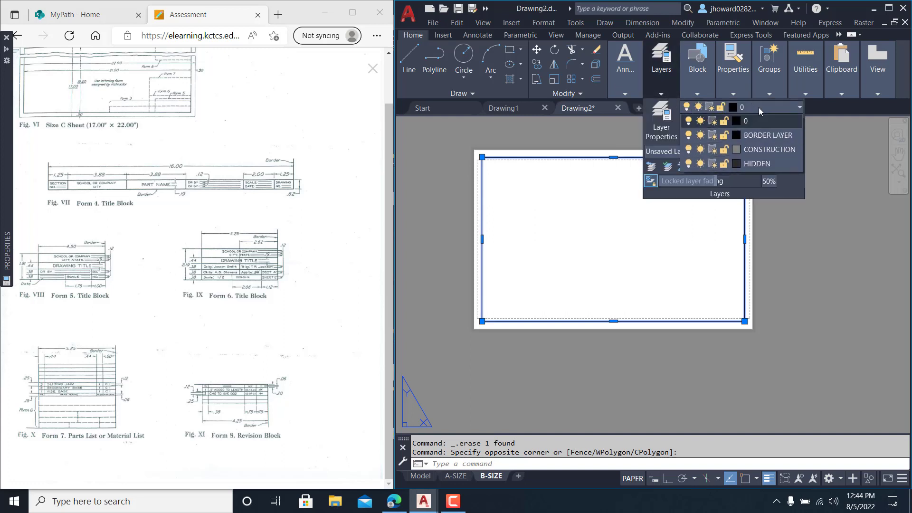
pyautogui.click(766, 139)
pyautogui.press('Escape')
pyautogui.press('Escape')
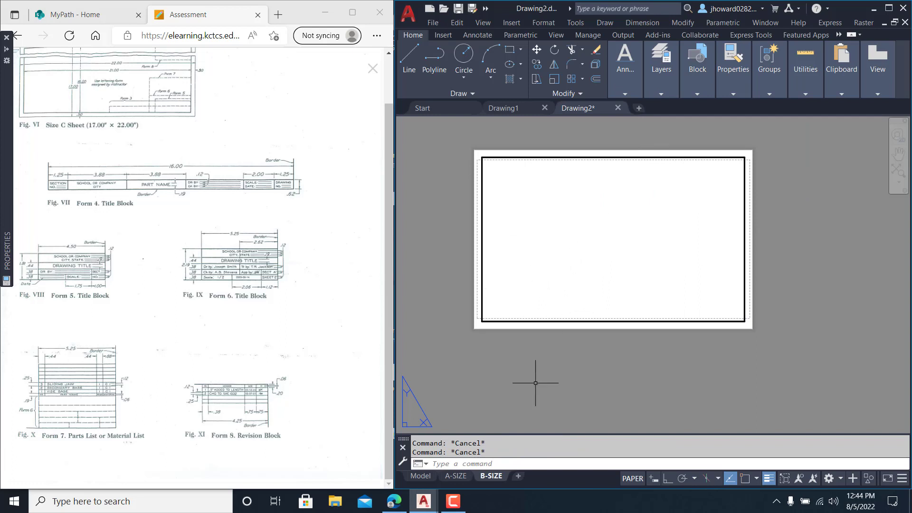
# Step: Copy the title block lines and text from the A-SIZE layout and paste them into the B-SIZE layout
pyautogui.click(456, 475)
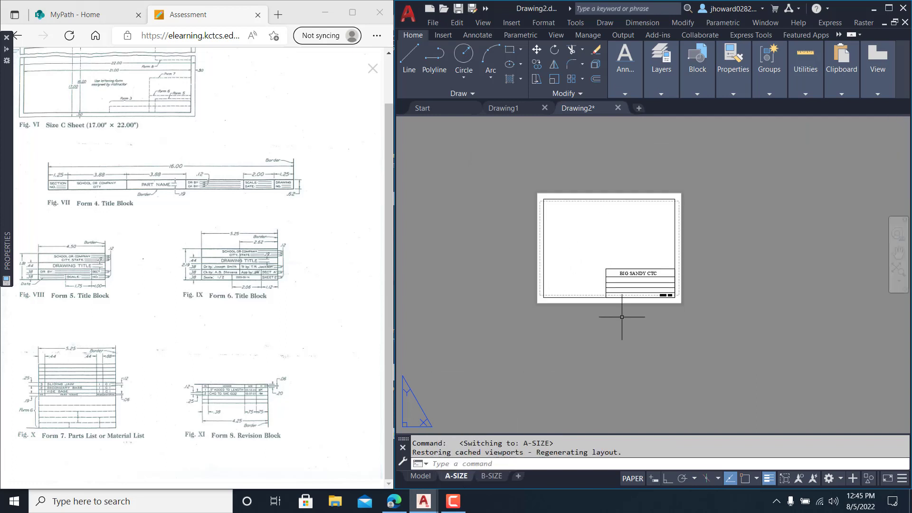
pyautogui.scroll(4, 676, 273)
pyautogui.scroll(2, 684, 285)
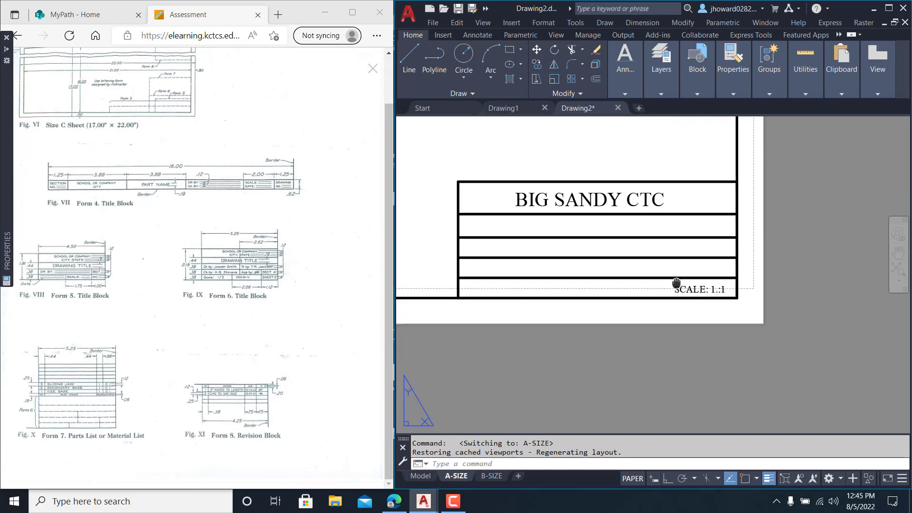
pyautogui.click(737, 295)
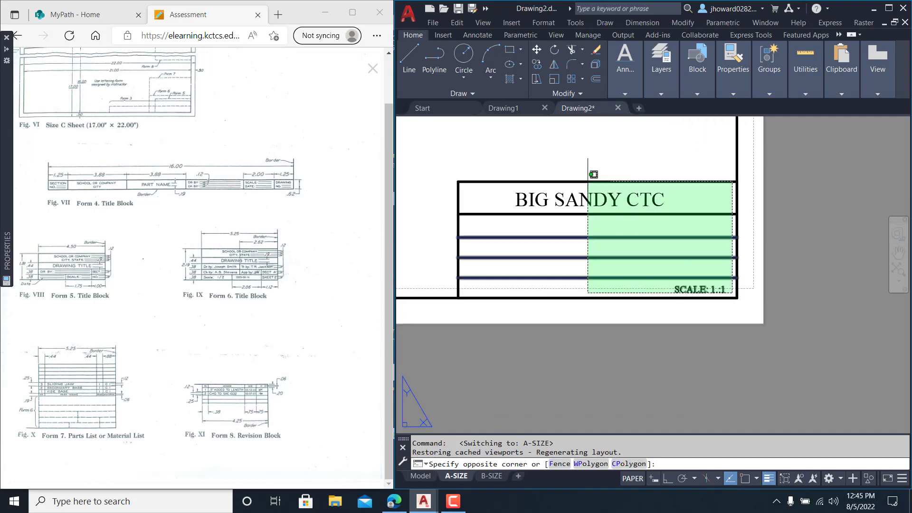
pyautogui.click(441, 144)
pyautogui.hotkey('ctrl', 'c')
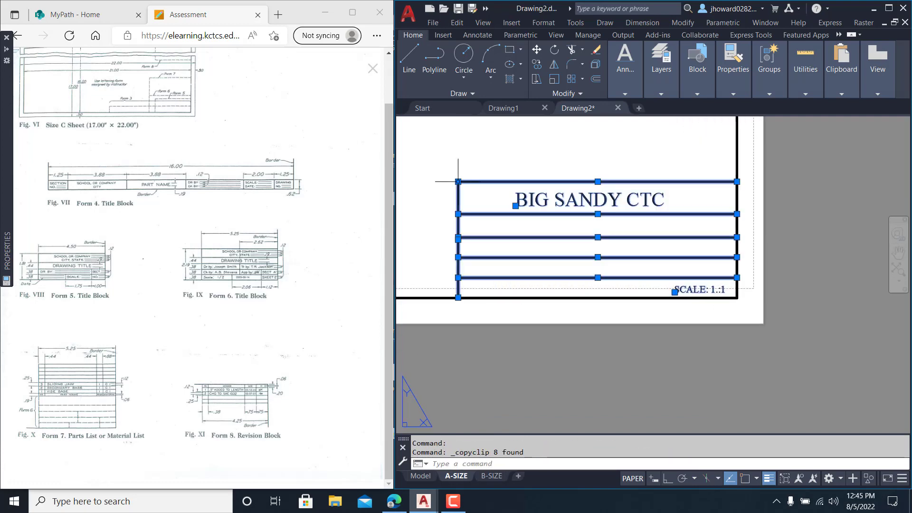
pyautogui.click(492, 476)
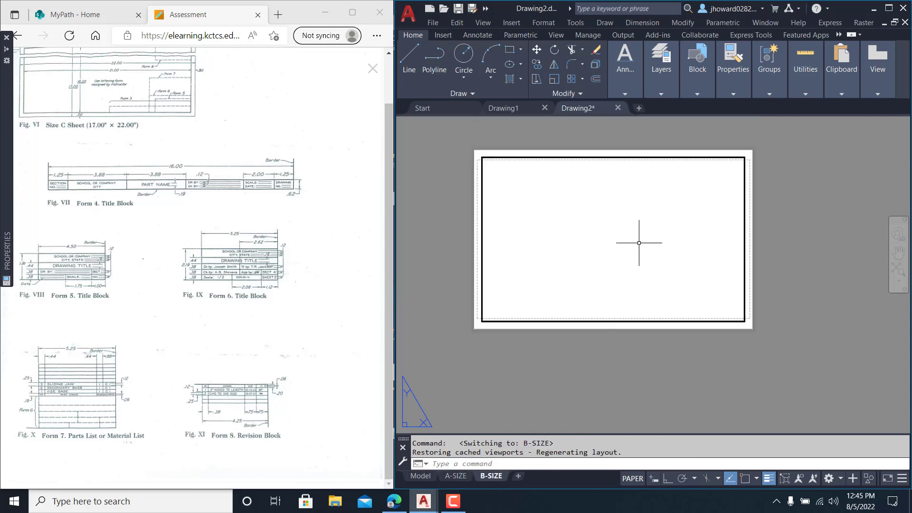
pyautogui.hotkey('ctrl', 'v')
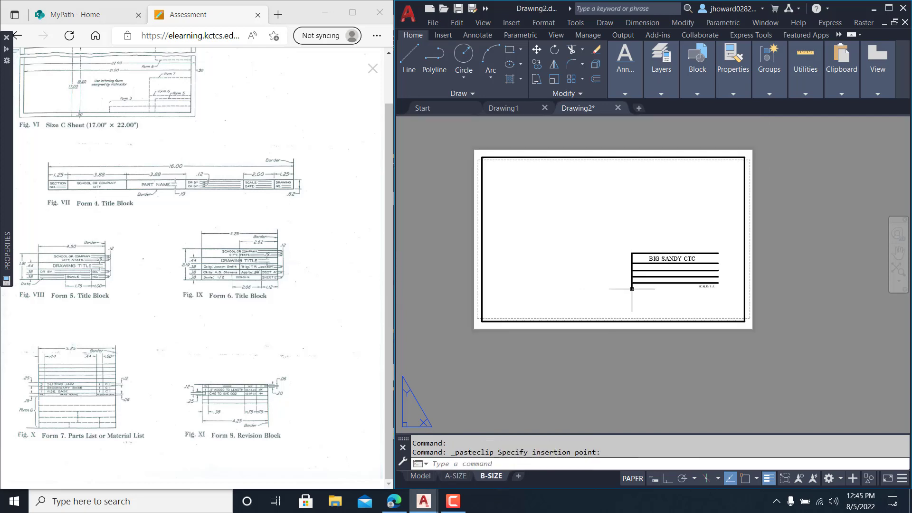
pyautogui.press('Escape')
# Step: Turn on object snap and move the pasted title block so its lower-right corner meets the lower-right corner of the B-SIZE border
pyautogui.click(728, 305)
pyautogui.click(634, 217)
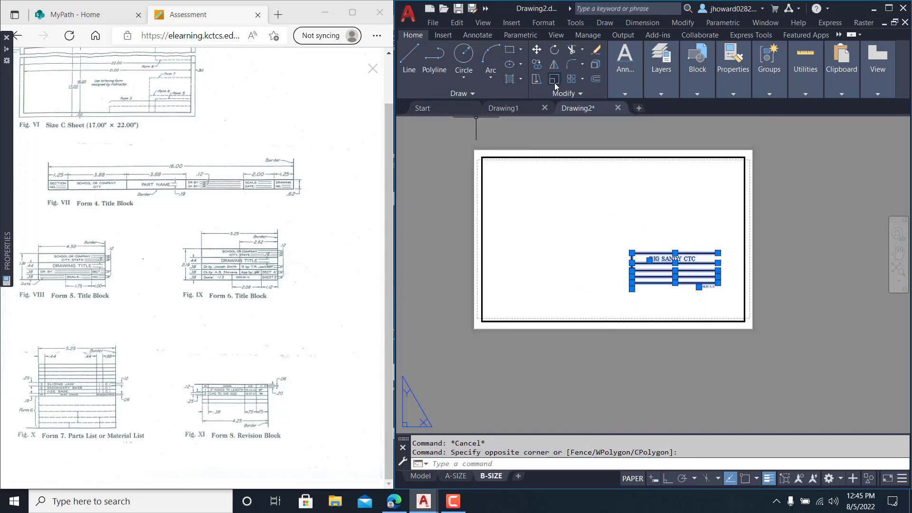
pyautogui.click(537, 50)
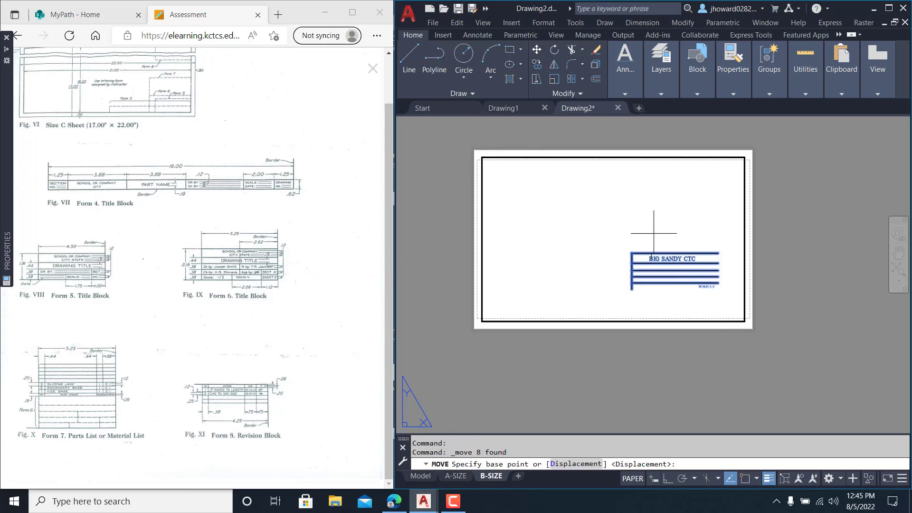
pyautogui.rightClick(743, 478)
pyautogui.click(742, 478)
pyautogui.click(743, 478)
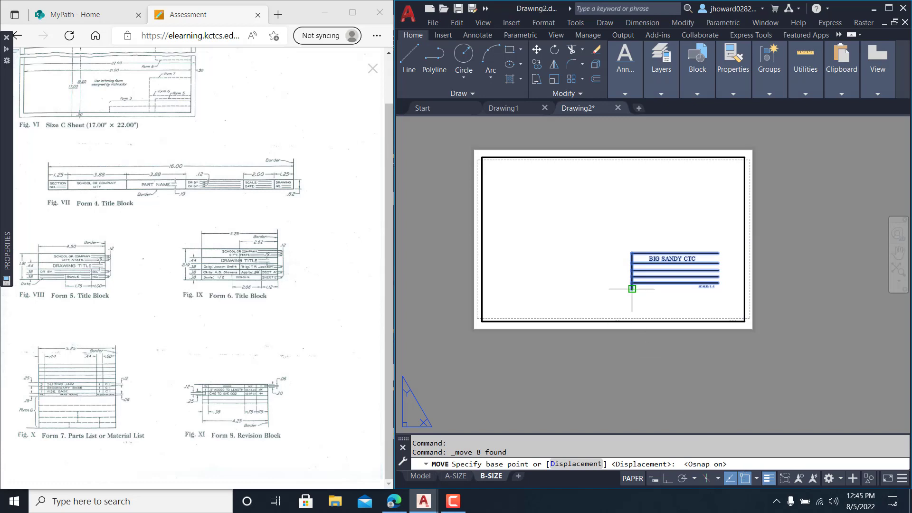
pyautogui.click(718, 289)
pyautogui.scroll(4, 718, 301)
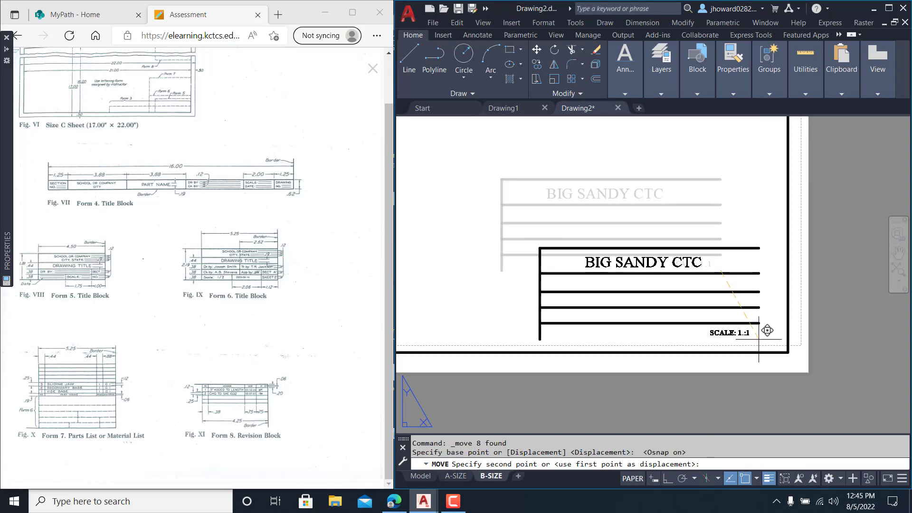
pyautogui.click(793, 340)
pyautogui.scroll(-3, 717, 259)
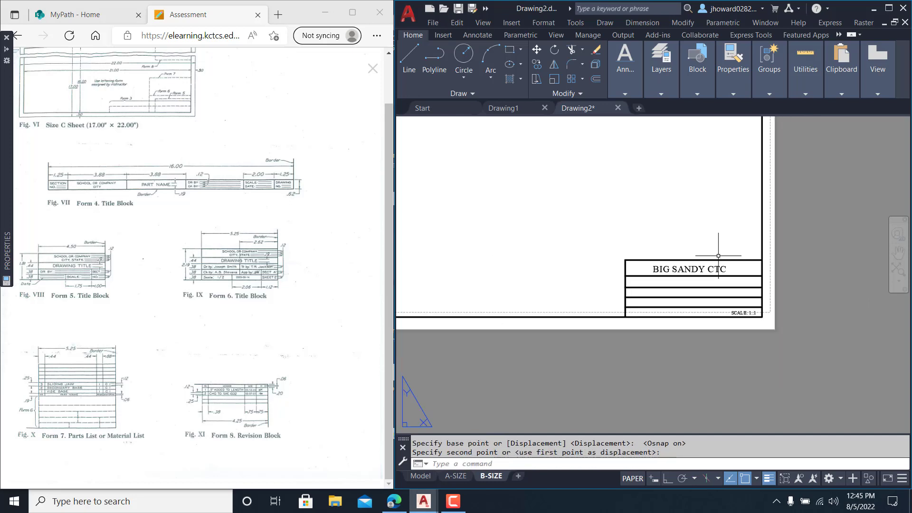
pyautogui.scroll(-2, 718, 256)
pyautogui.press('Escape')
pyautogui.scroll(1, 585, 197)
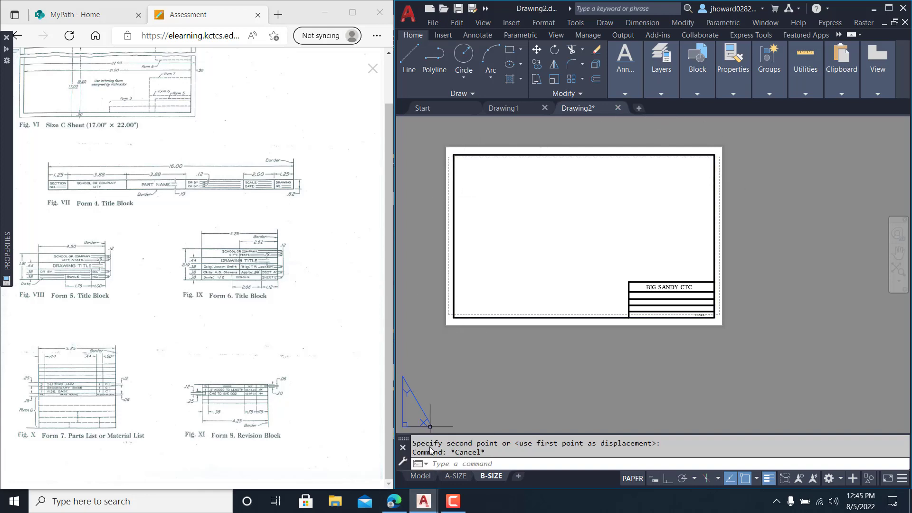
# Step: Switch to model space and begin saving the drawing under a new name with the AutoCAD Drawing Template (*.dwt) file type
pyautogui.click(421, 476)
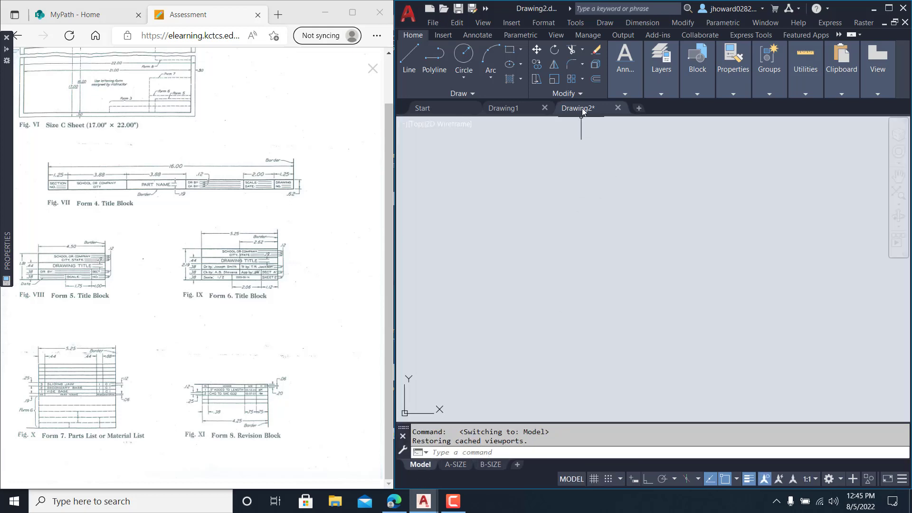
pyautogui.click(439, 22)
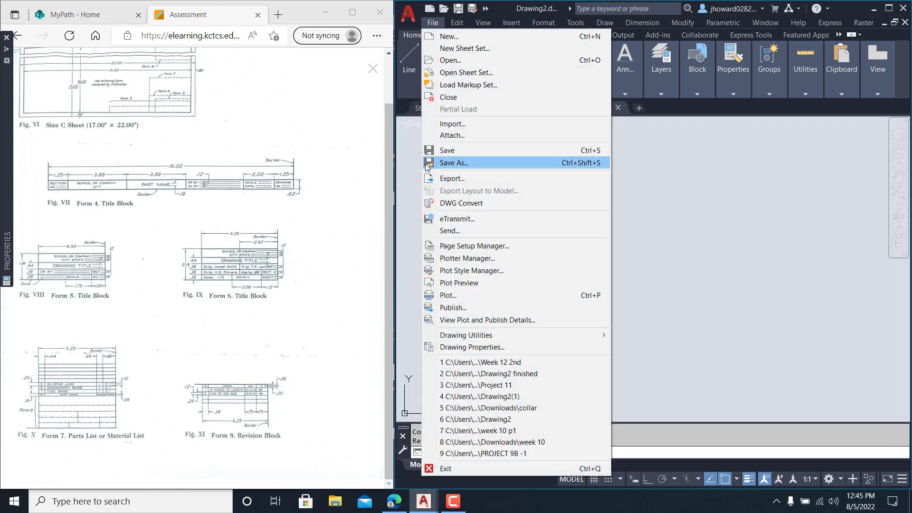
pyautogui.click(460, 163)
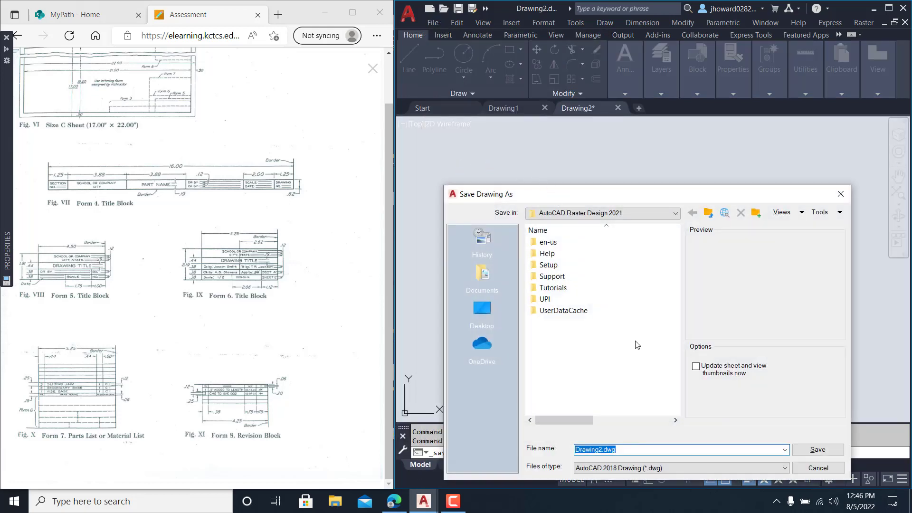
pyautogui.click(610, 215)
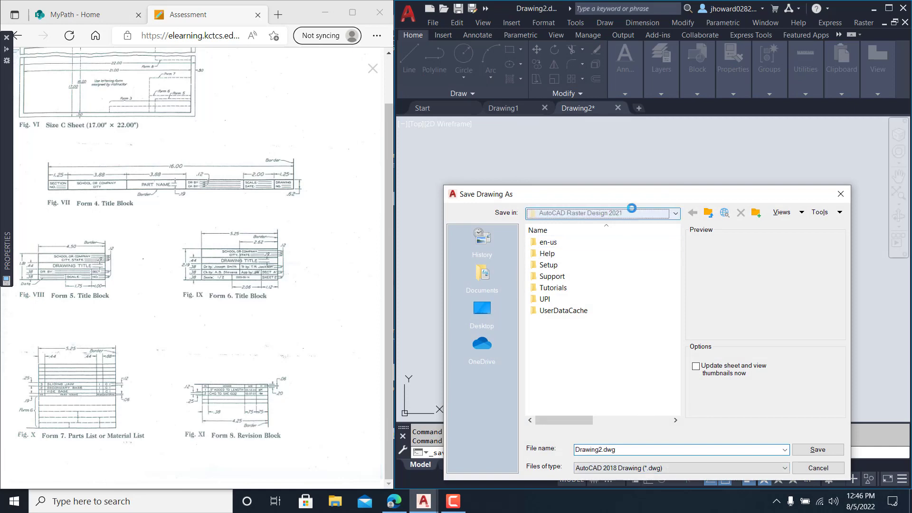
pyautogui.moveTo(678, 283); pyautogui.dragTo(678, 258)
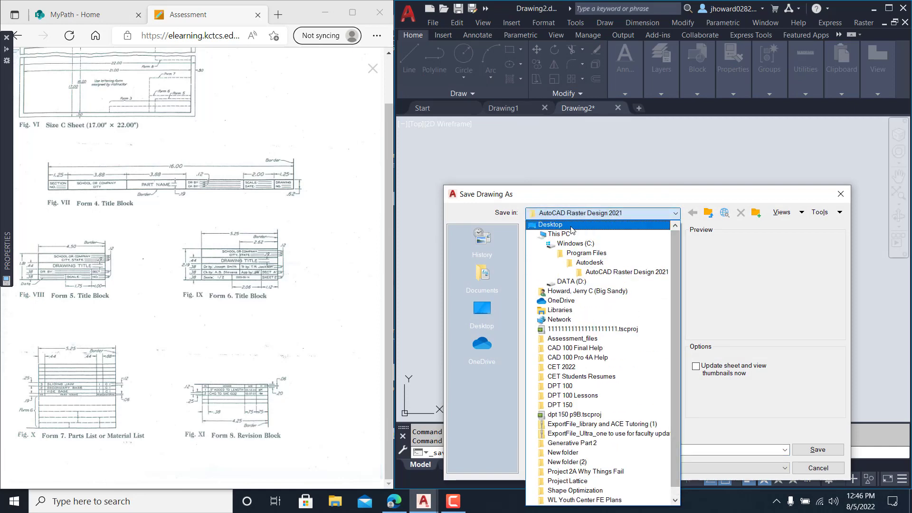
pyautogui.click(553, 224)
pyautogui.click(670, 468)
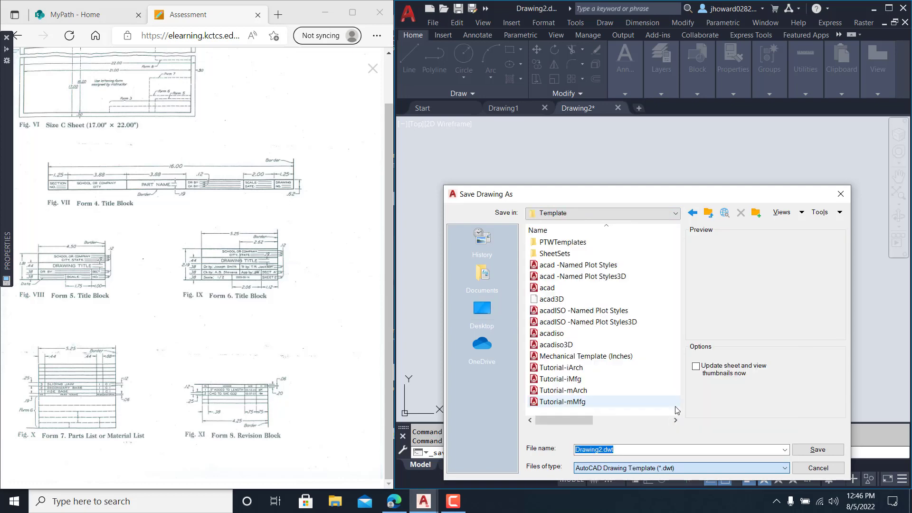
# Step: Replace the proposed file name with MECH for the template
pyautogui.click(675, 405)
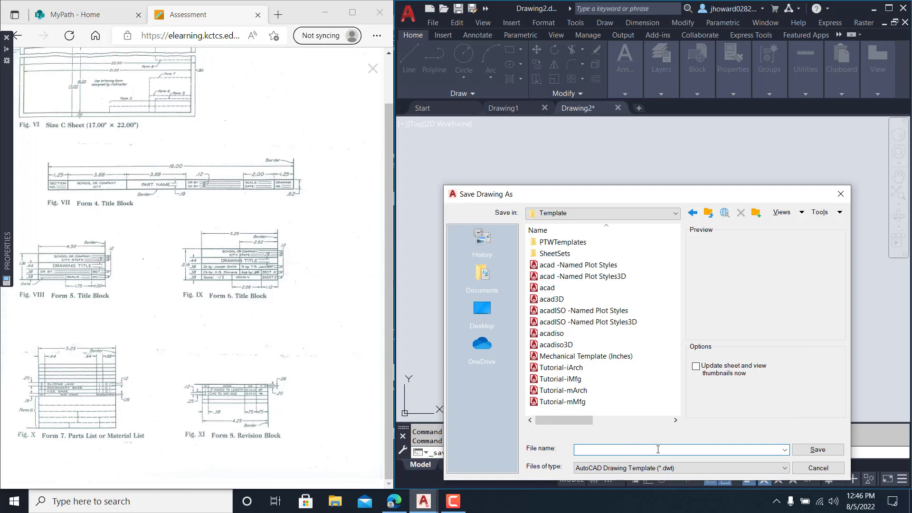
pyautogui.write('mECH')
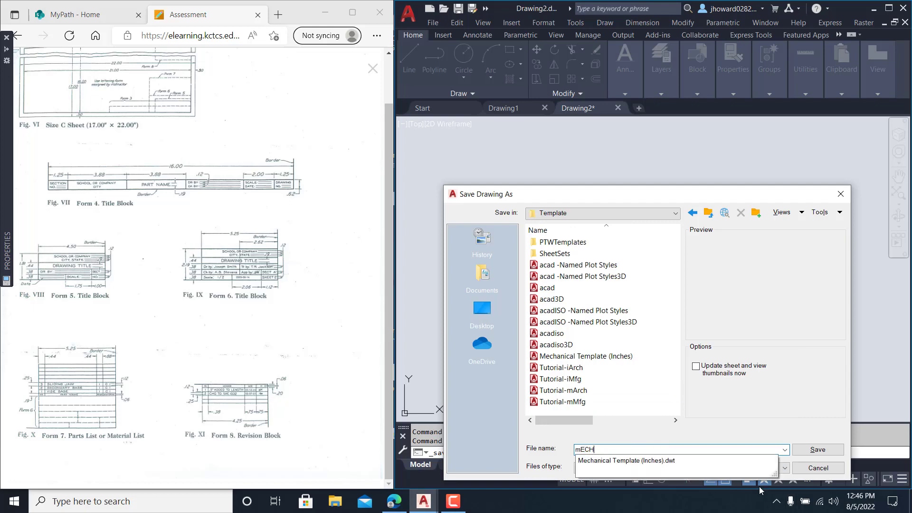
pyautogui.press('BackSpace')
pyautogui.press('BackSpace')
pyautogui.press('BackSpace')
pyautogui.press('BackSpace')
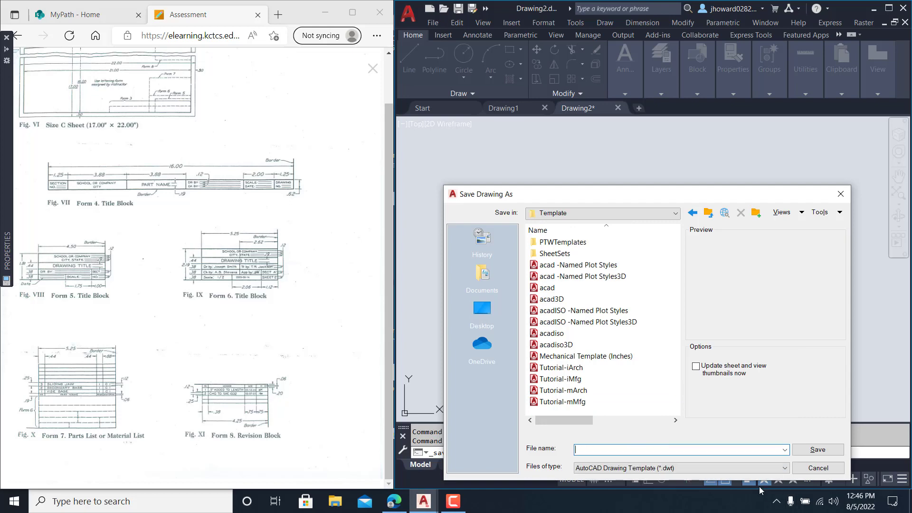
pyautogui.write('MECH')
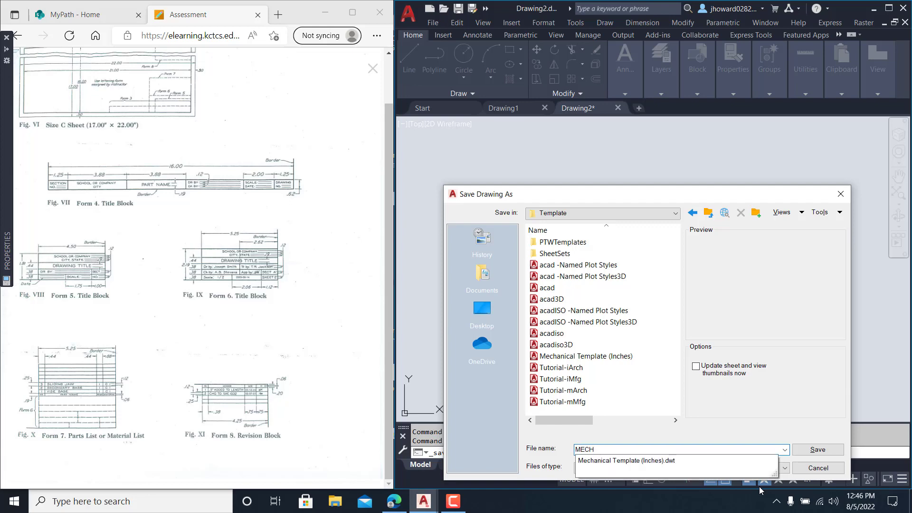
# Step: Save the template to the Desktop, accepting the template options with English measurement and all layers saved as unreconciled
pyautogui.click(628, 214)
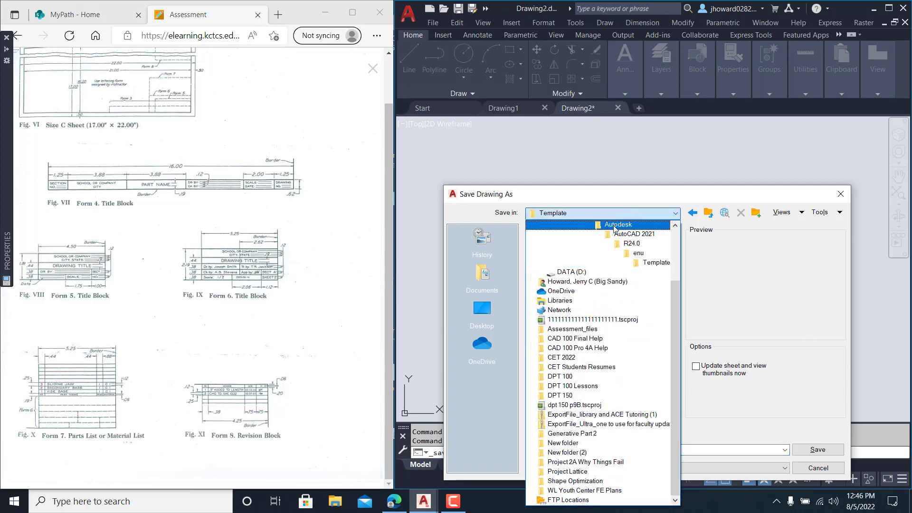
pyautogui.moveTo(676, 314); pyautogui.dragTo(674, 259)
pyautogui.click(597, 225)
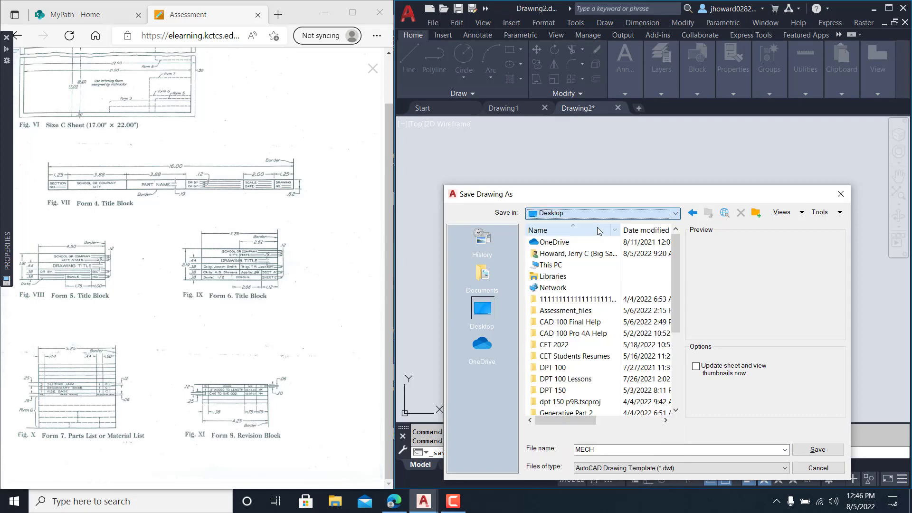
pyautogui.click(814, 451)
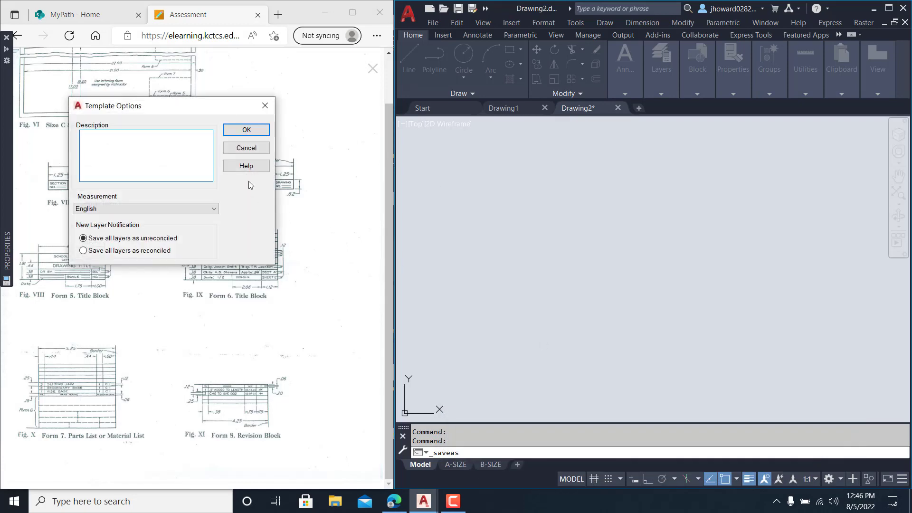
pyautogui.click(240, 133)
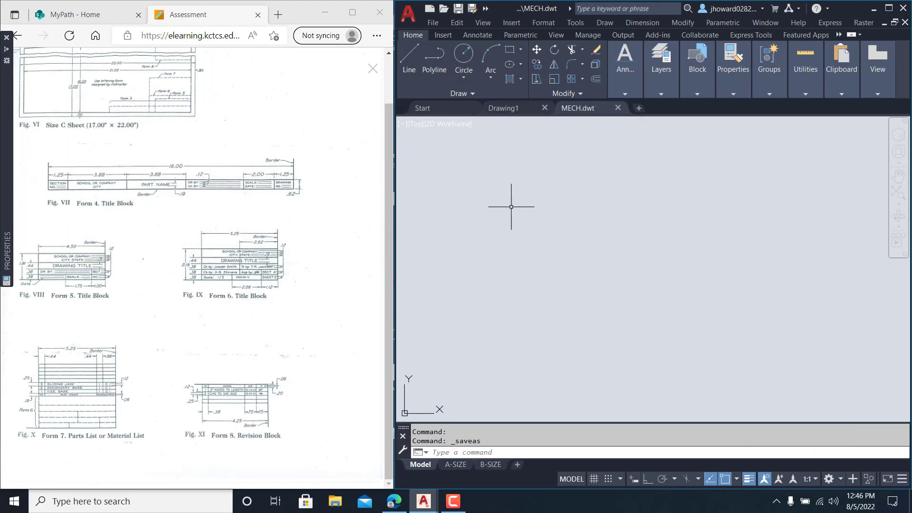